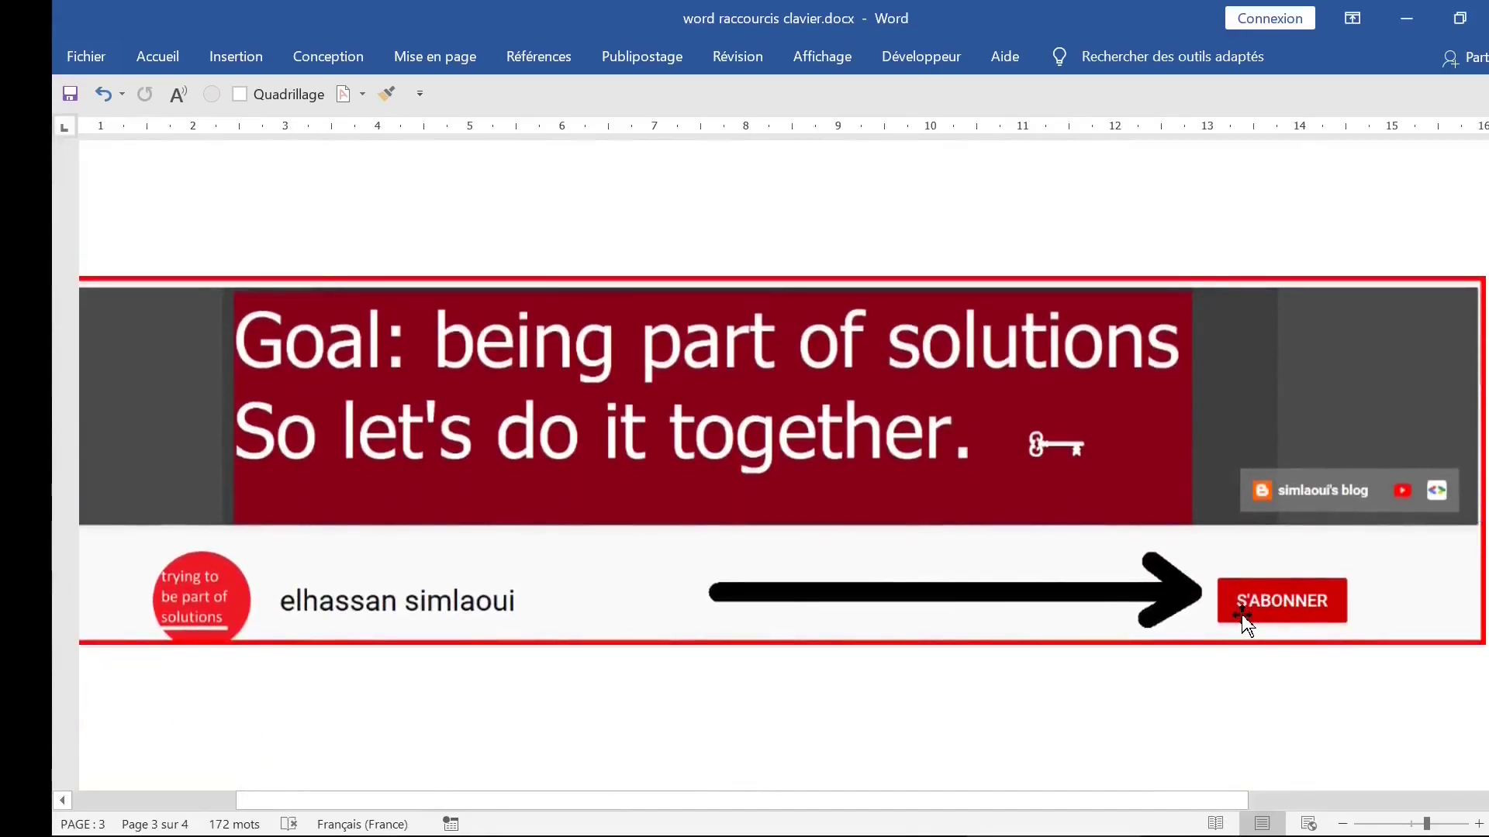
Jump to the top with Ctrl+Home, then move down to the quote and shortcut 1 (Ctrl+U)
{"action": "key", "text": "ctrl+Home"}
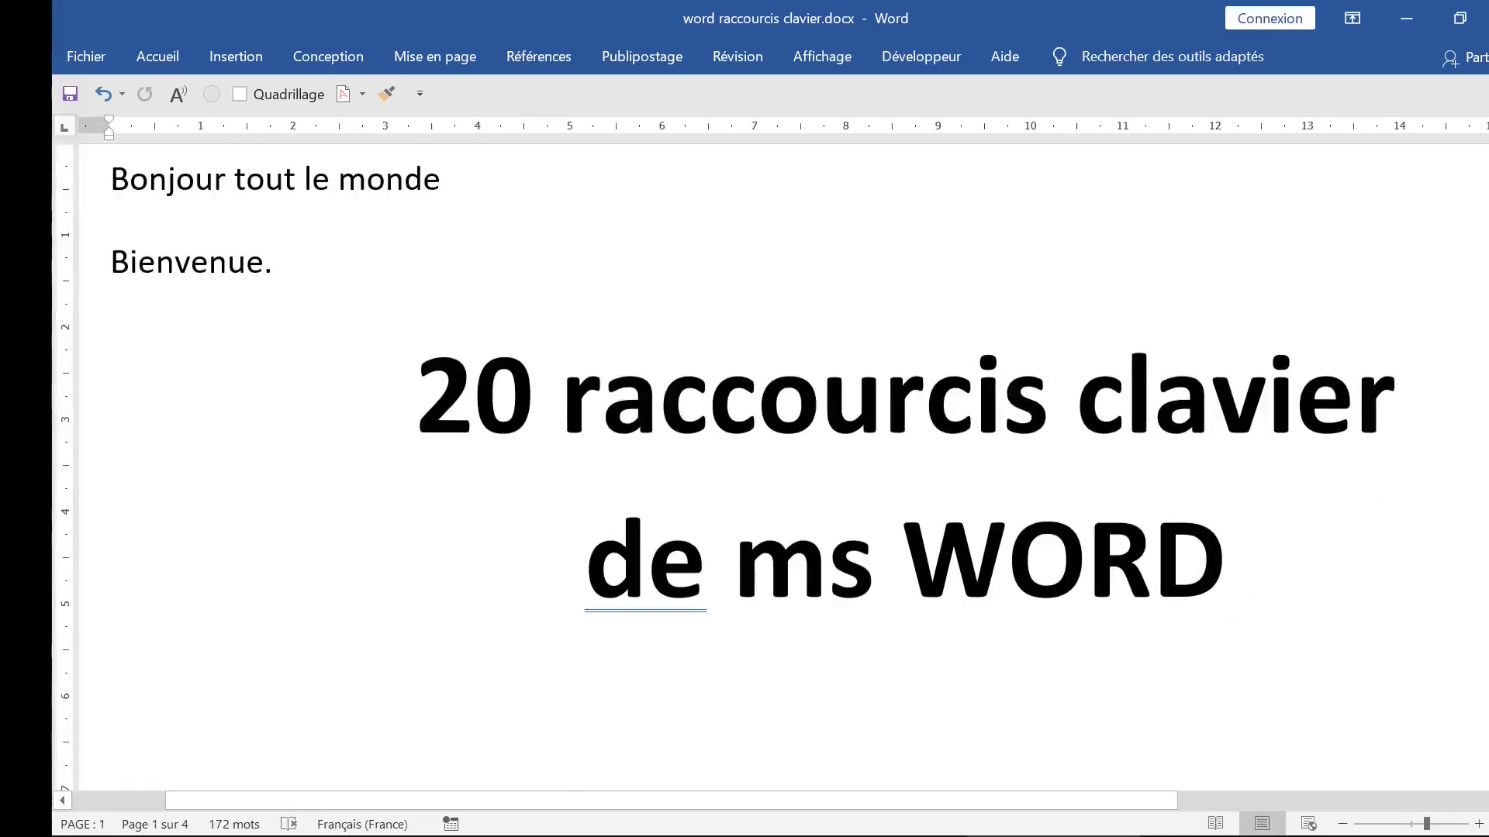
{"action": "left_click", "coordinate": [994, 395]}
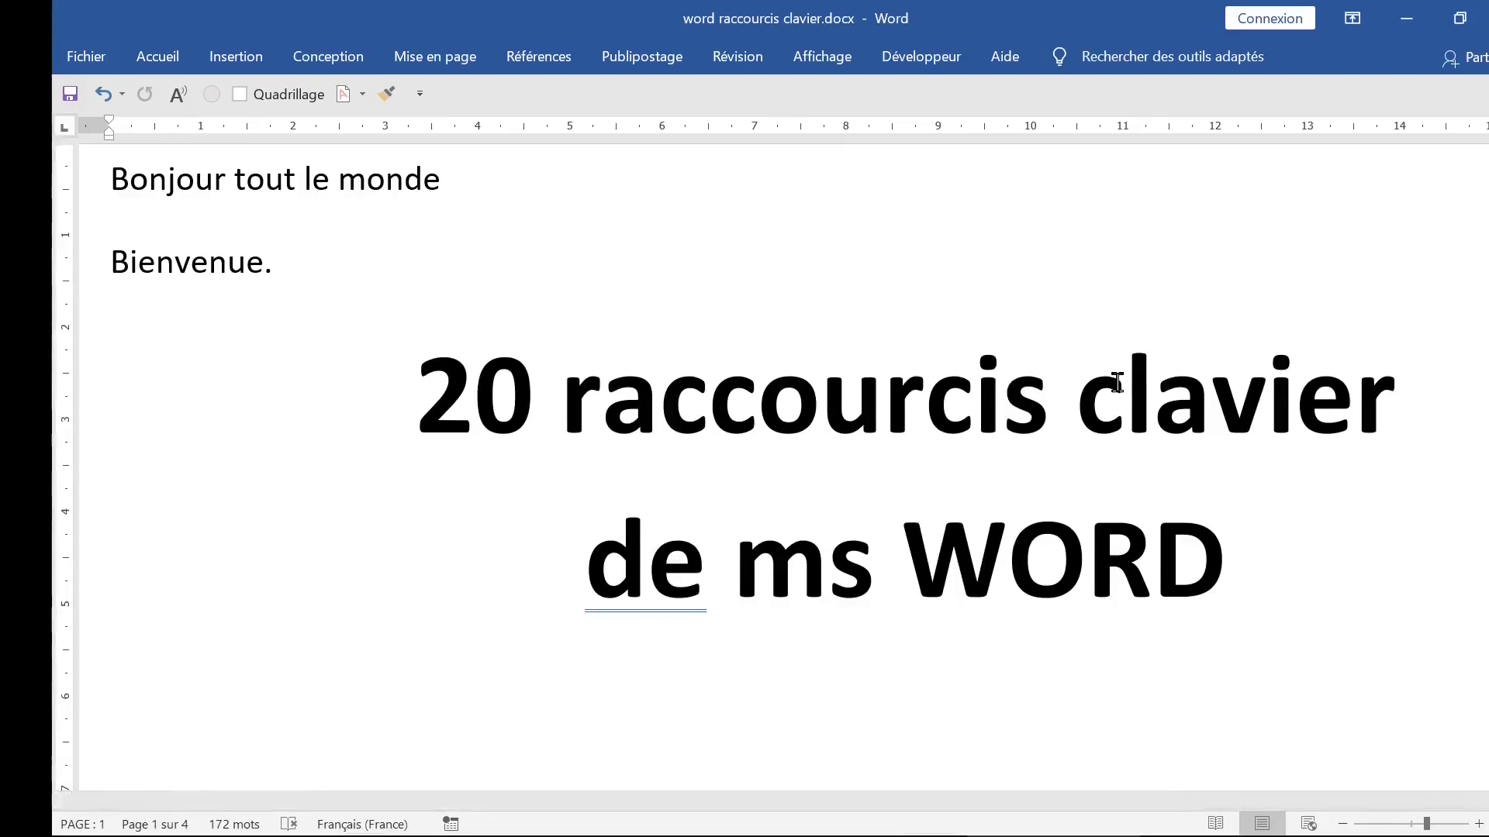
{"action": "key", "text": "Down"}
{"action": "key", "text": "Down"}
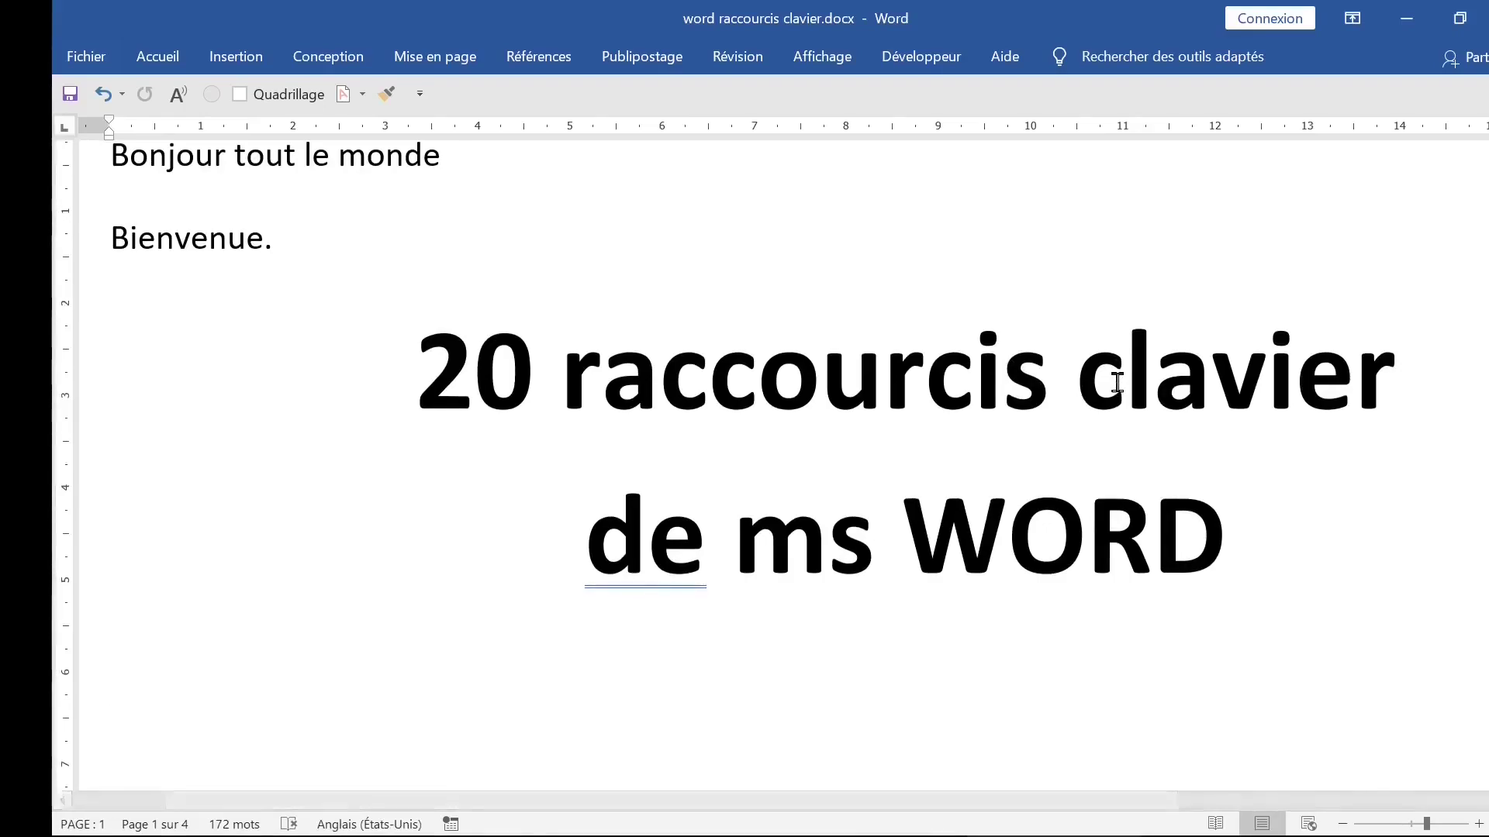
{"action": "key", "text": "Down"}
{"action": "key", "text": "Down"}
{"action": "key", "text": "Down"}
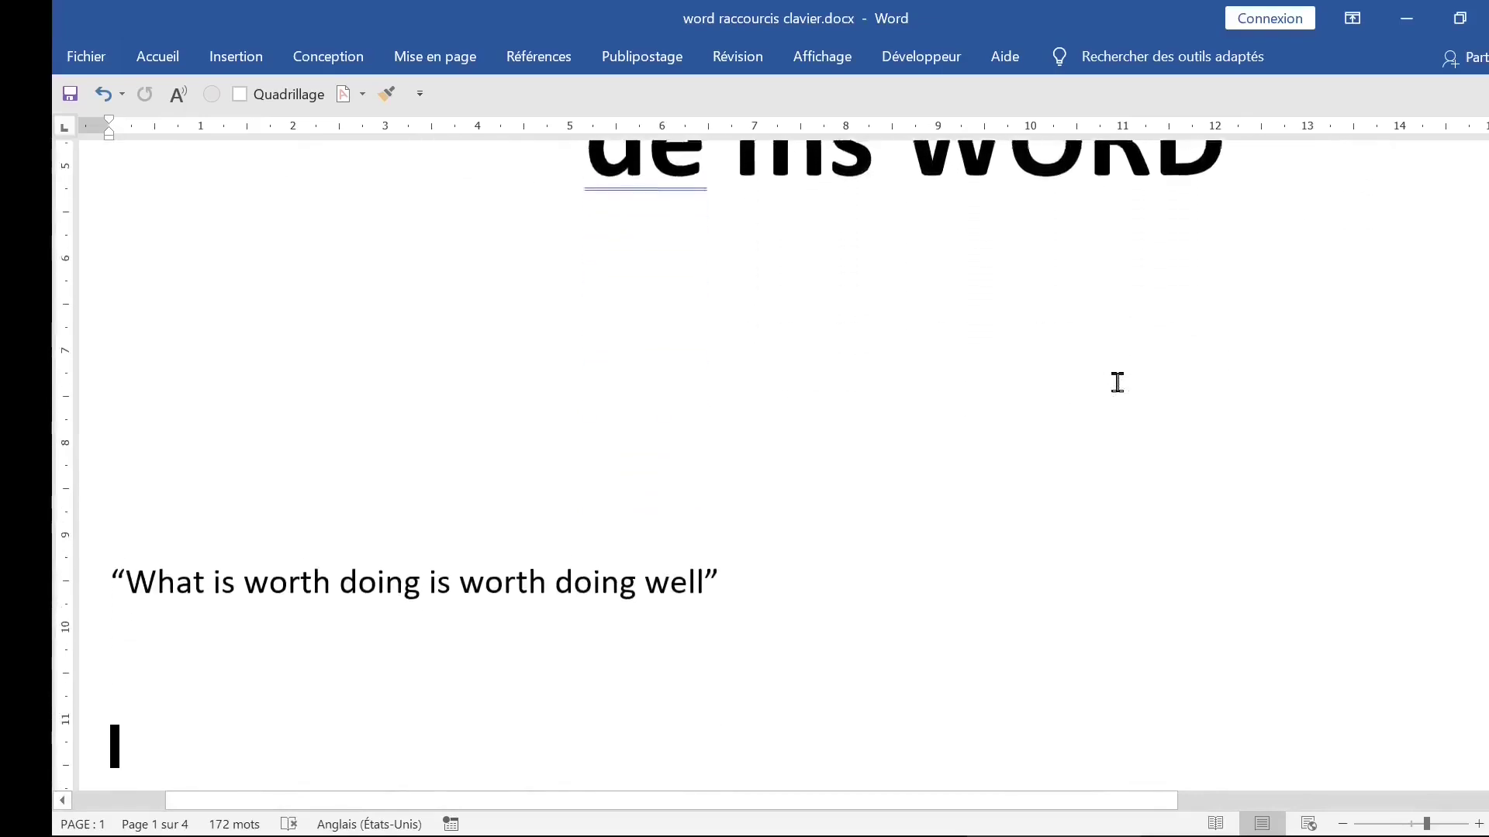
{"action": "key", "text": "Down"}
{"action": "key", "text": "Down"}
{"action": "key", "text": "Down"}
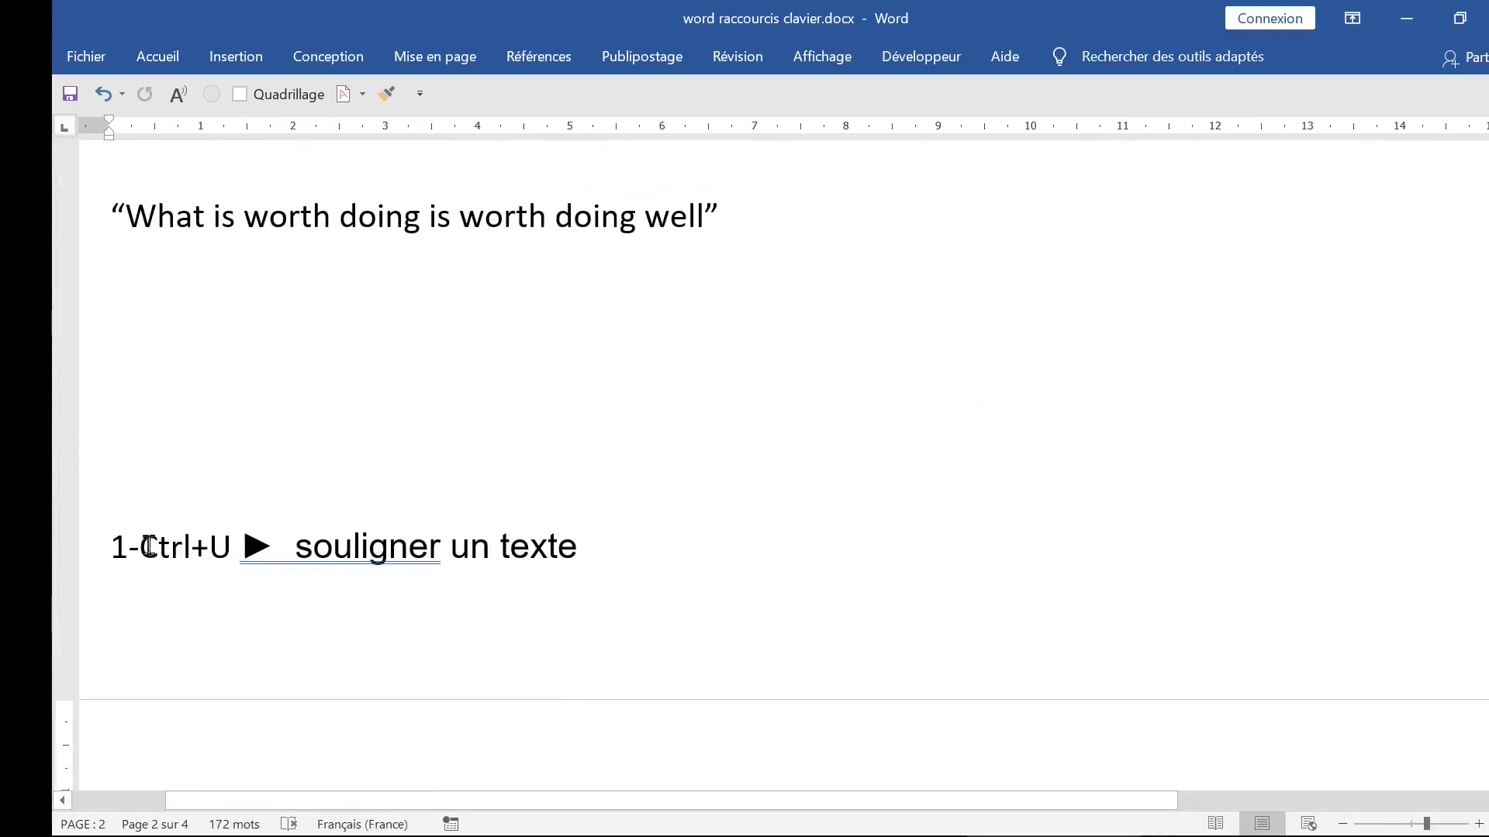
Underline 'souligner un texte' in shortcut 1 with Ctrl+U, then scroll on to shortcuts 2–5
{"action": "scroll", "coordinate": [566, 542], "scroll_direction": "up", "scroll_amount": 2, "text": "ctrl"}
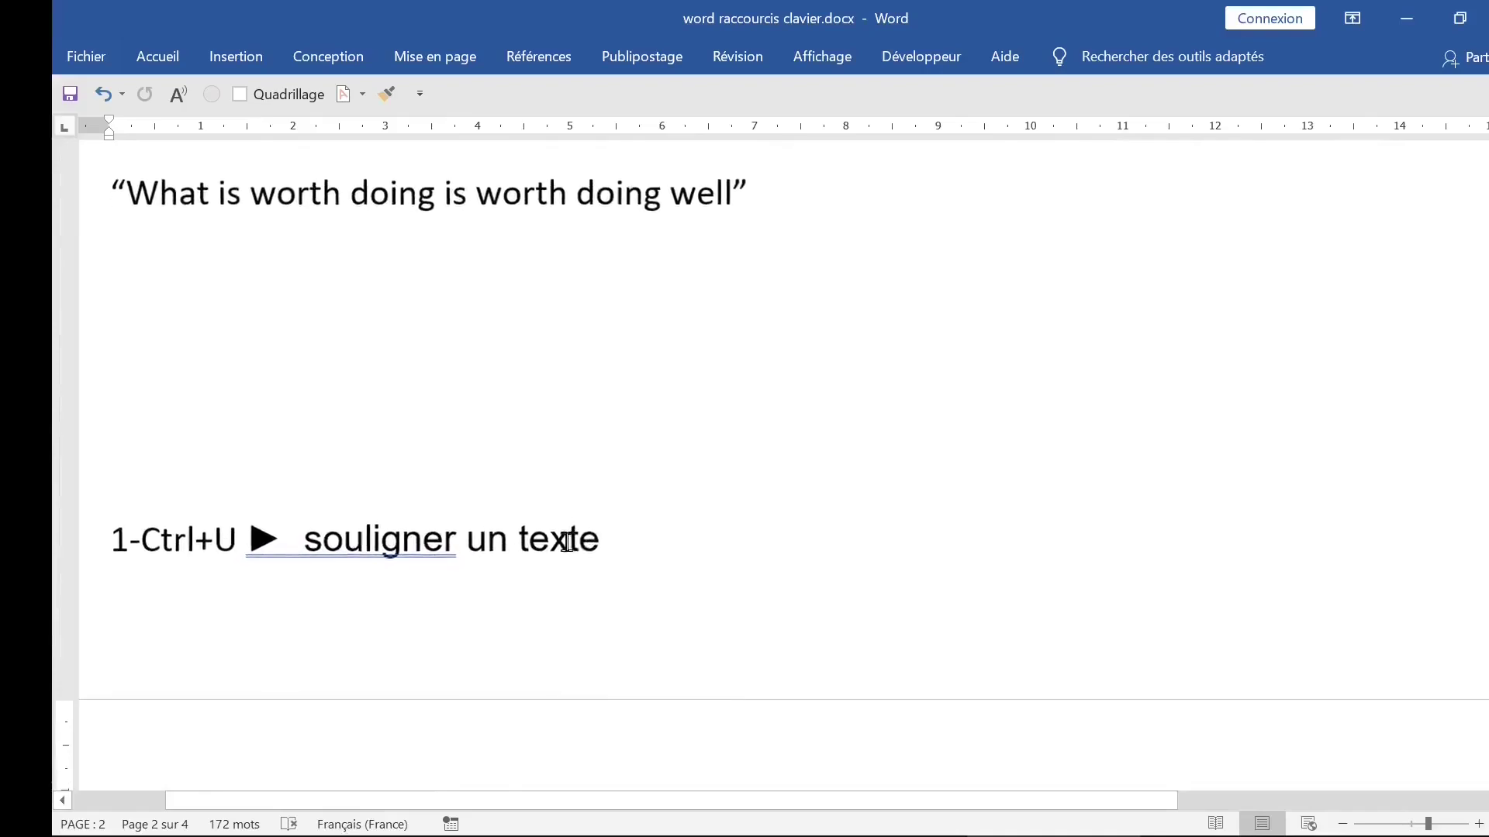
{"action": "scroll", "coordinate": [567, 542], "scroll_direction": "up", "scroll_amount": 1, "text": "ctrl"}
{"action": "scroll", "coordinate": [567, 542], "scroll_direction": "up", "scroll_amount": 1, "text": "ctrl"}
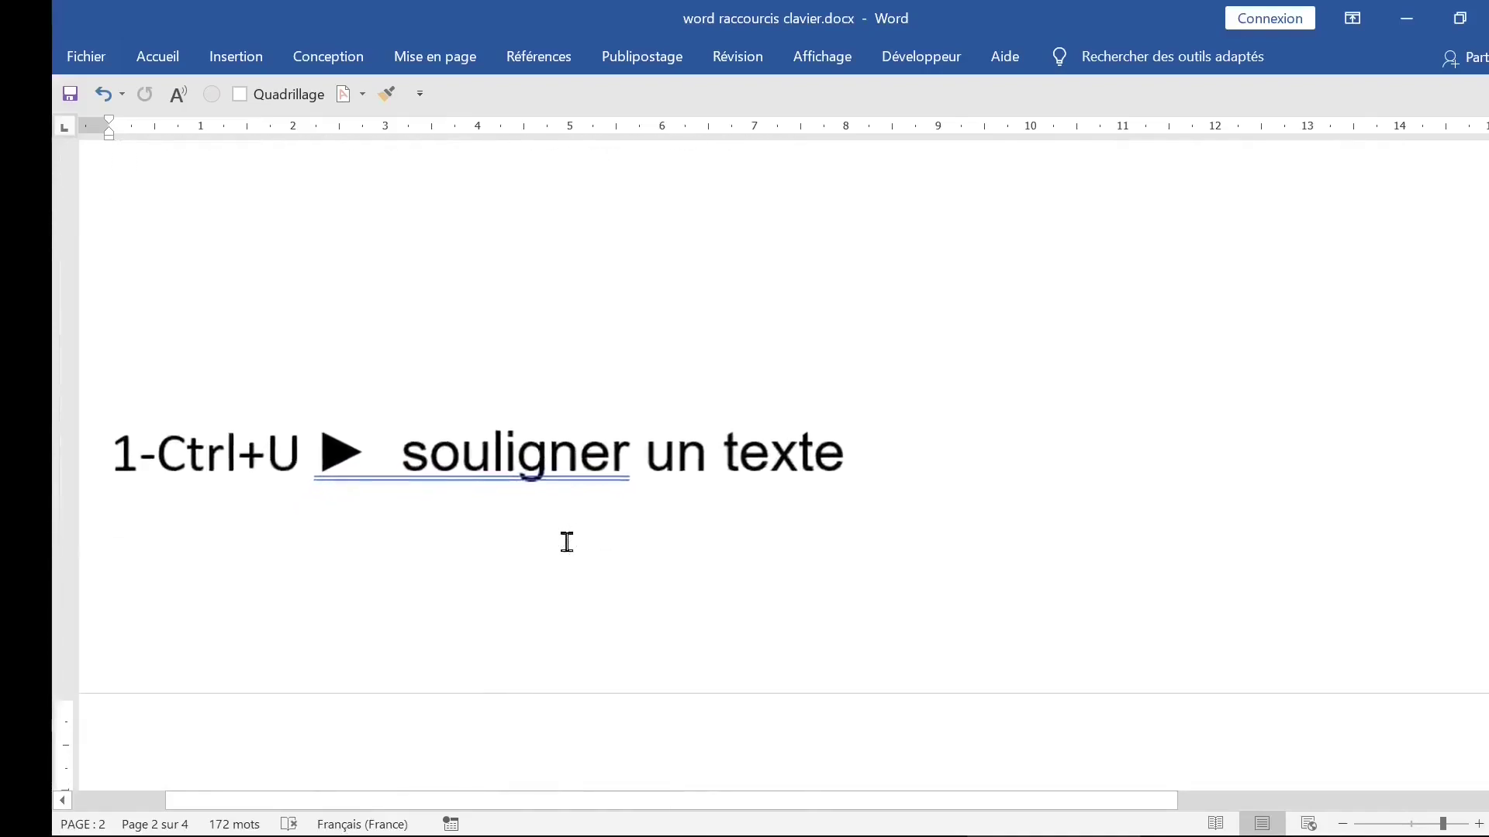
{"action": "scroll", "coordinate": [567, 542], "scroll_direction": "up", "scroll_amount": 1, "text": "ctrl"}
{"action": "scroll", "coordinate": [566, 542], "scroll_direction": "up", "scroll_amount": 1, "text": "ctrl"}
{"action": "scroll", "coordinate": [567, 542], "scroll_direction": "up", "scroll_amount": 1, "text": "ctrl"}
{"action": "scroll", "coordinate": [567, 542], "scroll_direction": "up", "scroll_amount": 1, "text": "ctrl"}
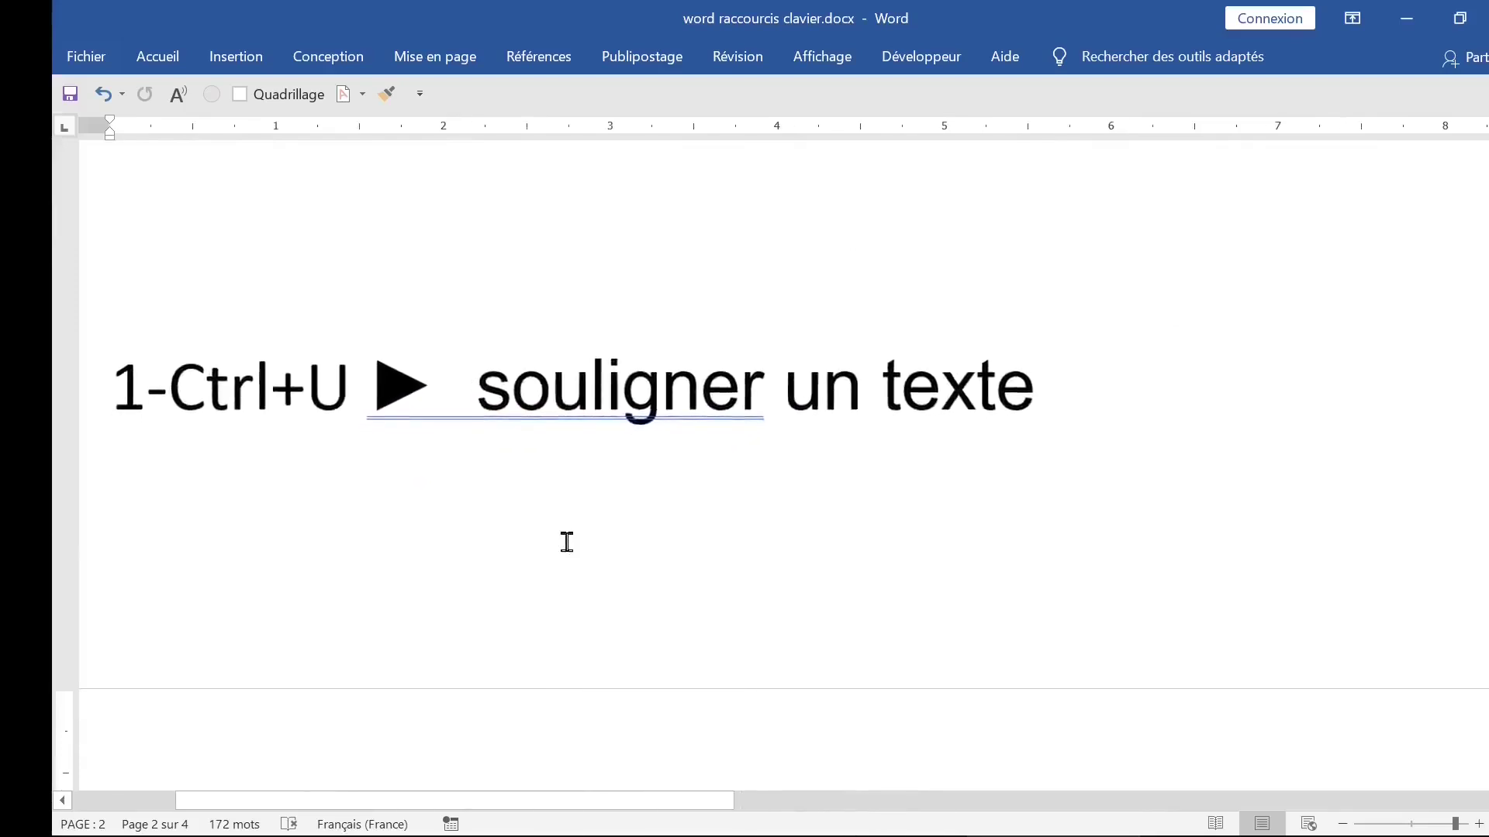
{"action": "scroll", "coordinate": [567, 542], "scroll_direction": "up", "scroll_amount": 1, "text": "ctrl"}
{"action": "left_click_drag", "start_coordinate": [482, 380], "coordinate": [1033, 390]}
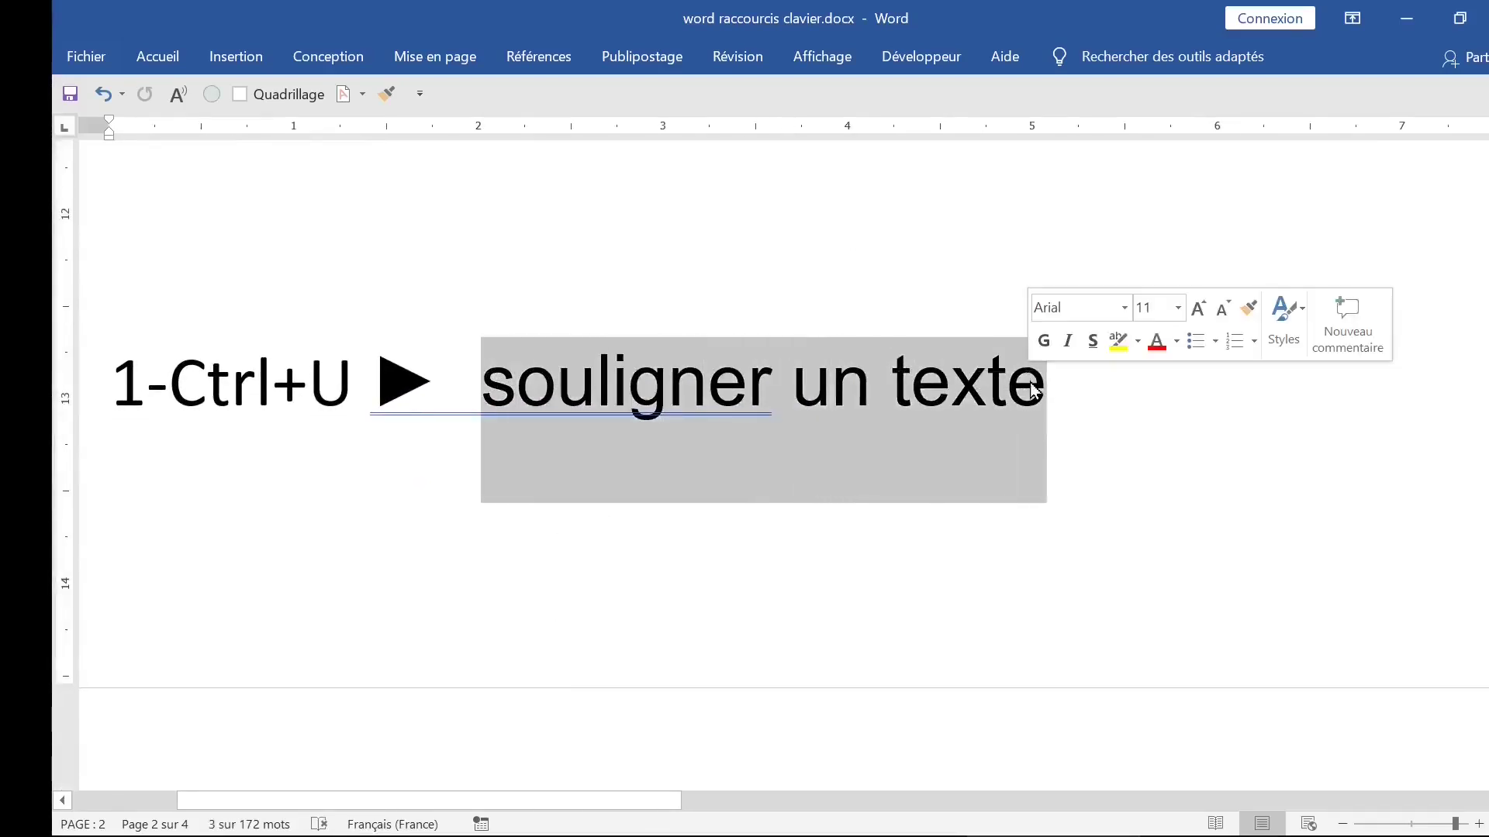
{"action": "key", "text": "ctrl"}
{"action": "key", "text": "ctrl+u"}
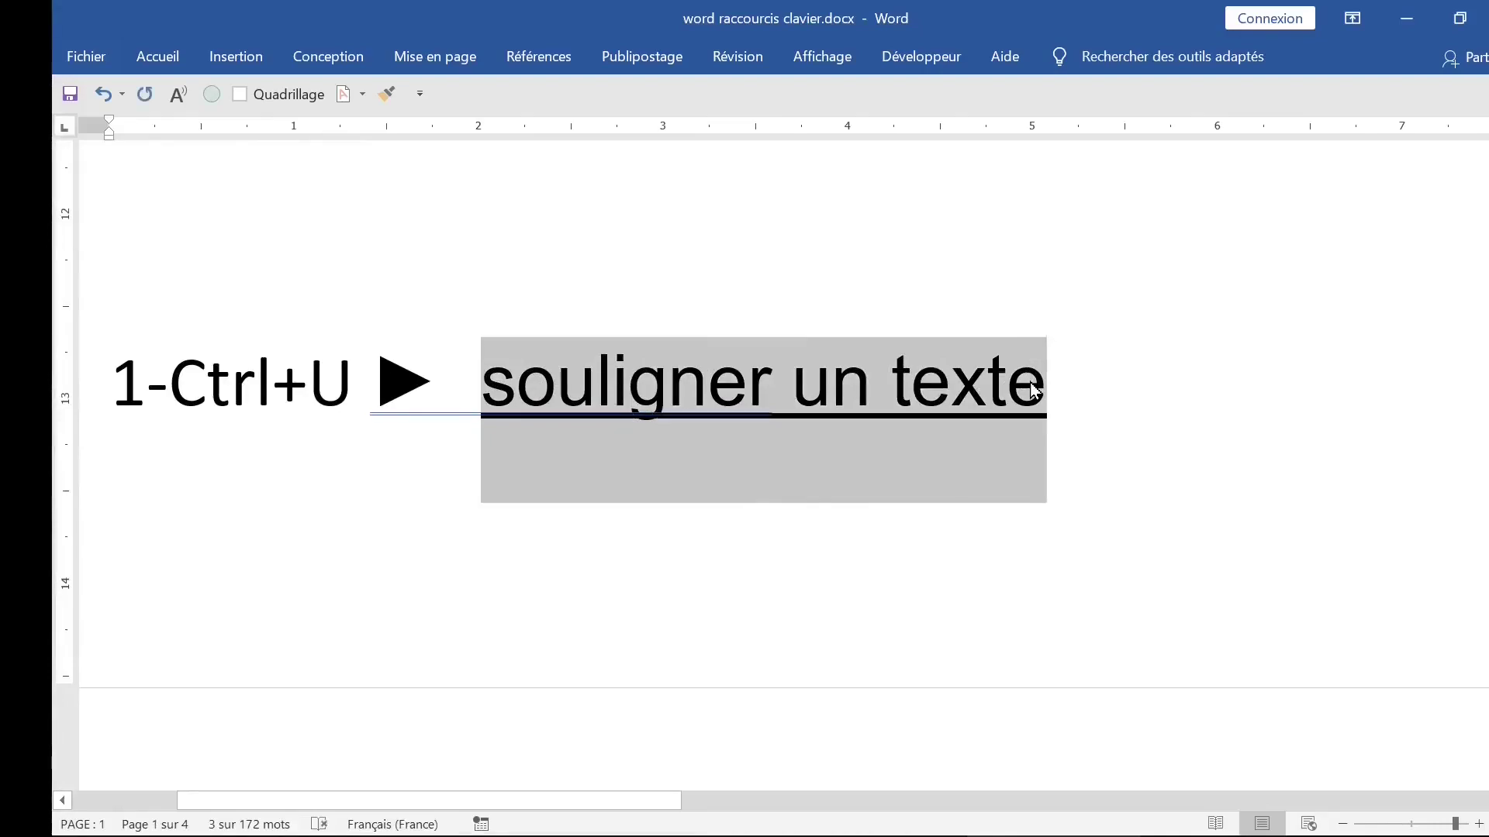
{"action": "left_click", "coordinate": [904, 466]}
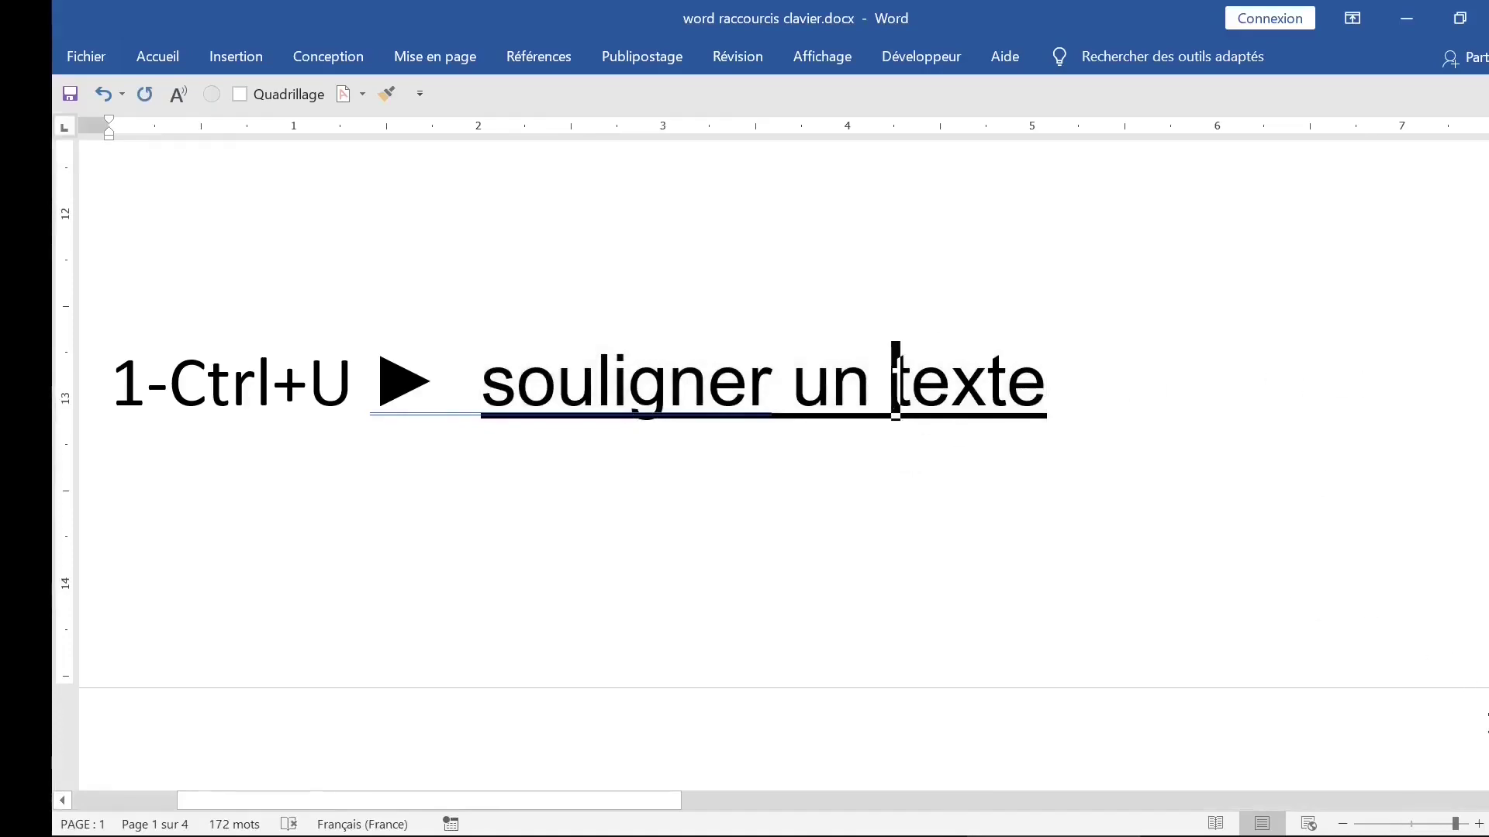
{"action": "scroll", "coordinate": [698, 543], "scroll_direction": "down", "scroll_amount": 1}
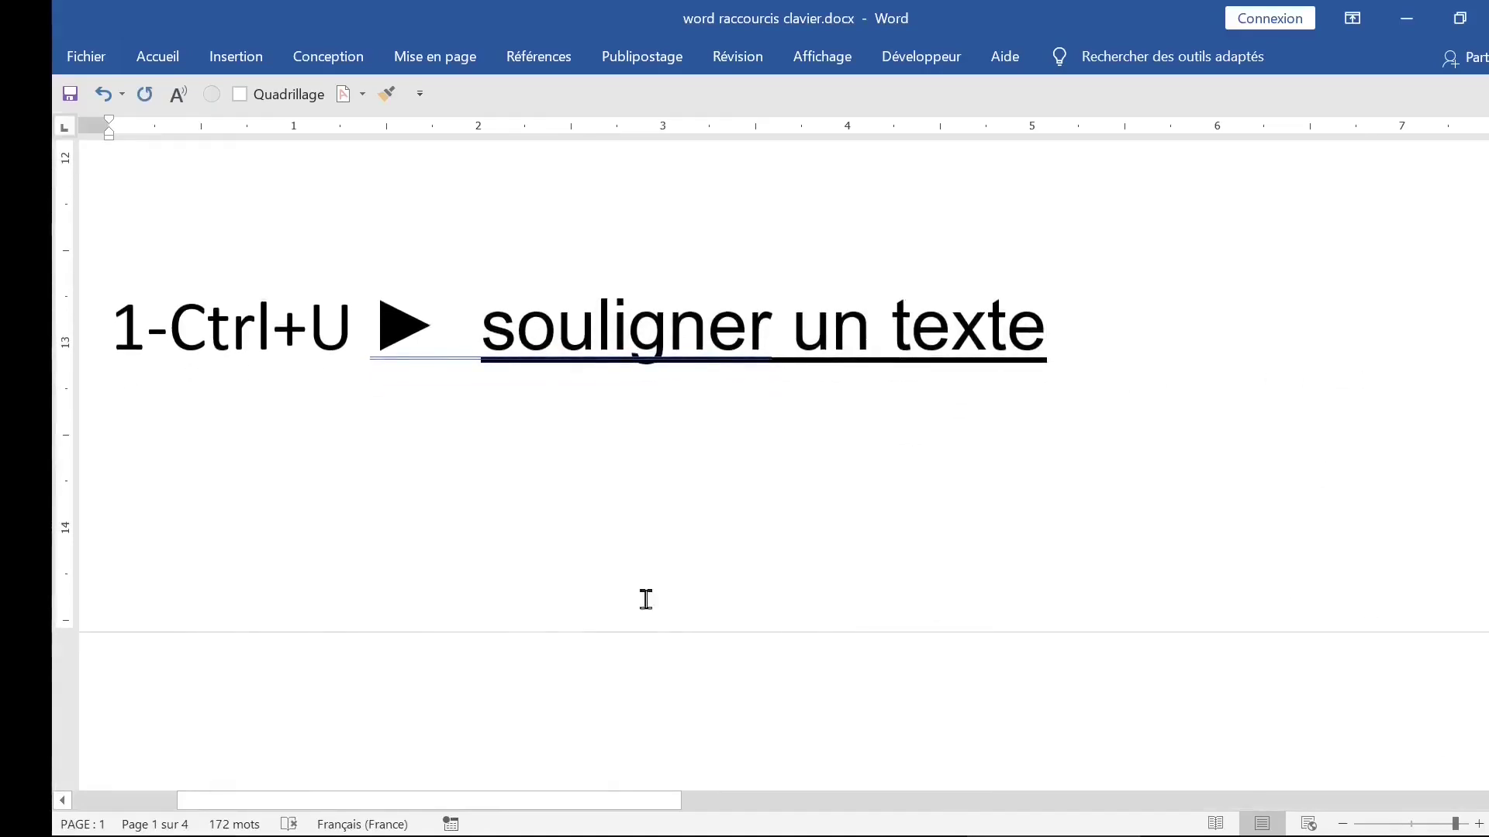
{"action": "scroll", "coordinate": [537, 574], "scroll_direction": "down", "scroll_amount": 5}
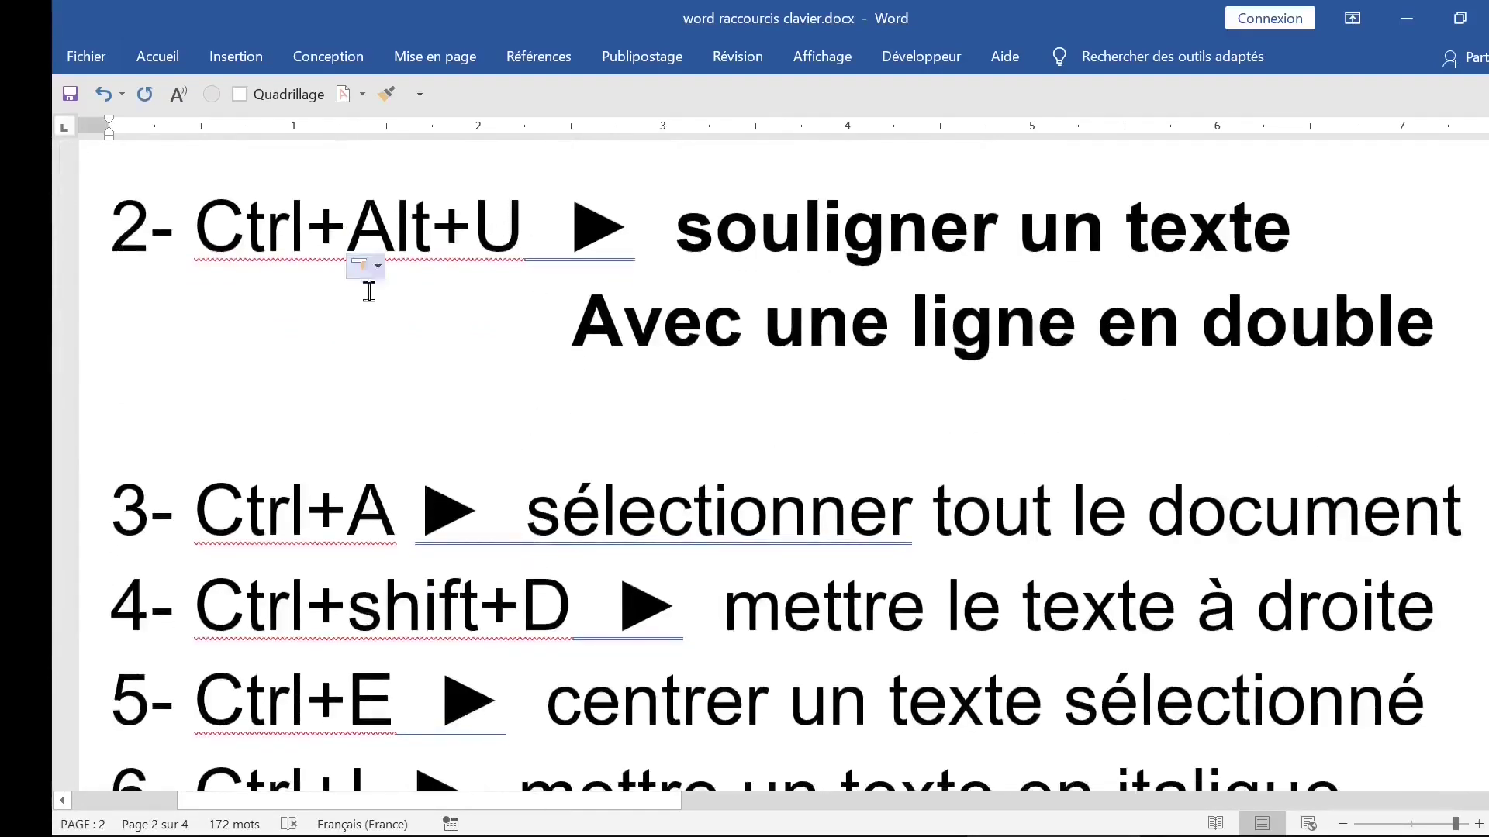
Double-underline the word 'texte' in item 2 with Ctrl+Alt+U
{"action": "left_click_drag", "start_coordinate": [186, 218], "coordinate": [516, 214]}
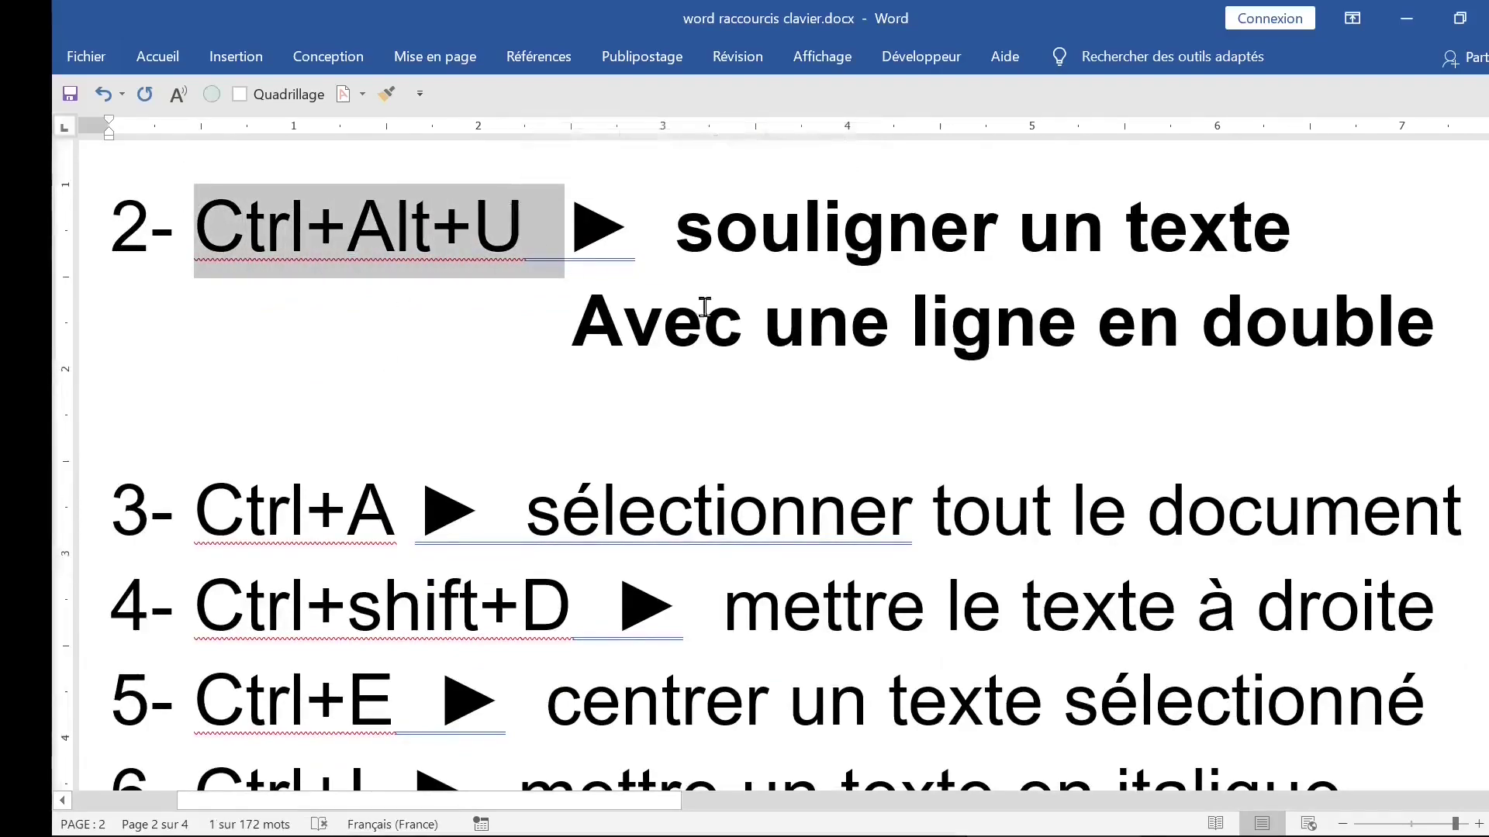
{"action": "left_click_drag", "start_coordinate": [684, 232], "coordinate": [1128, 328]}
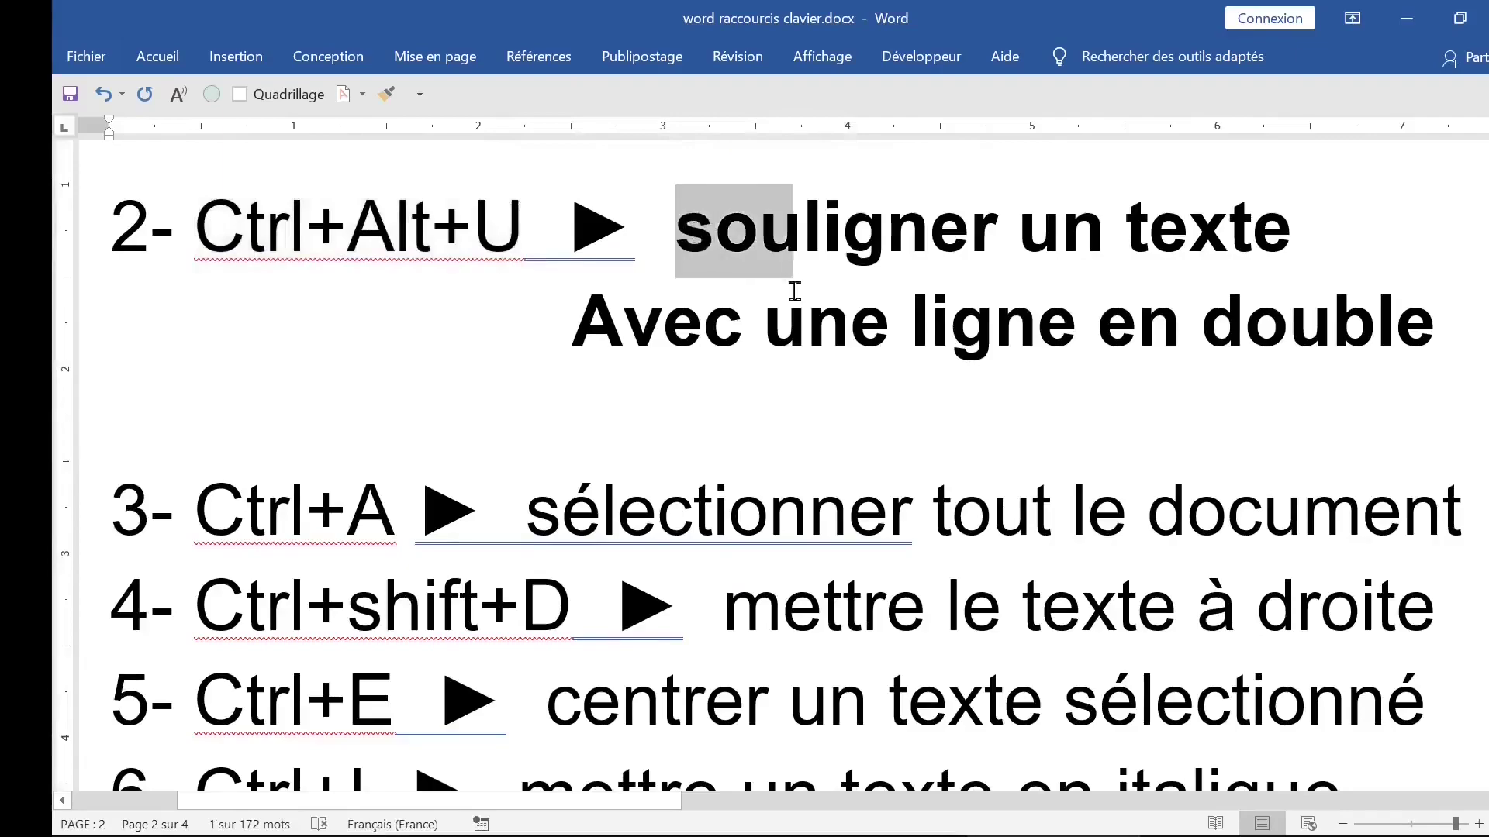
{"action": "left_click", "coordinate": [934, 229]}
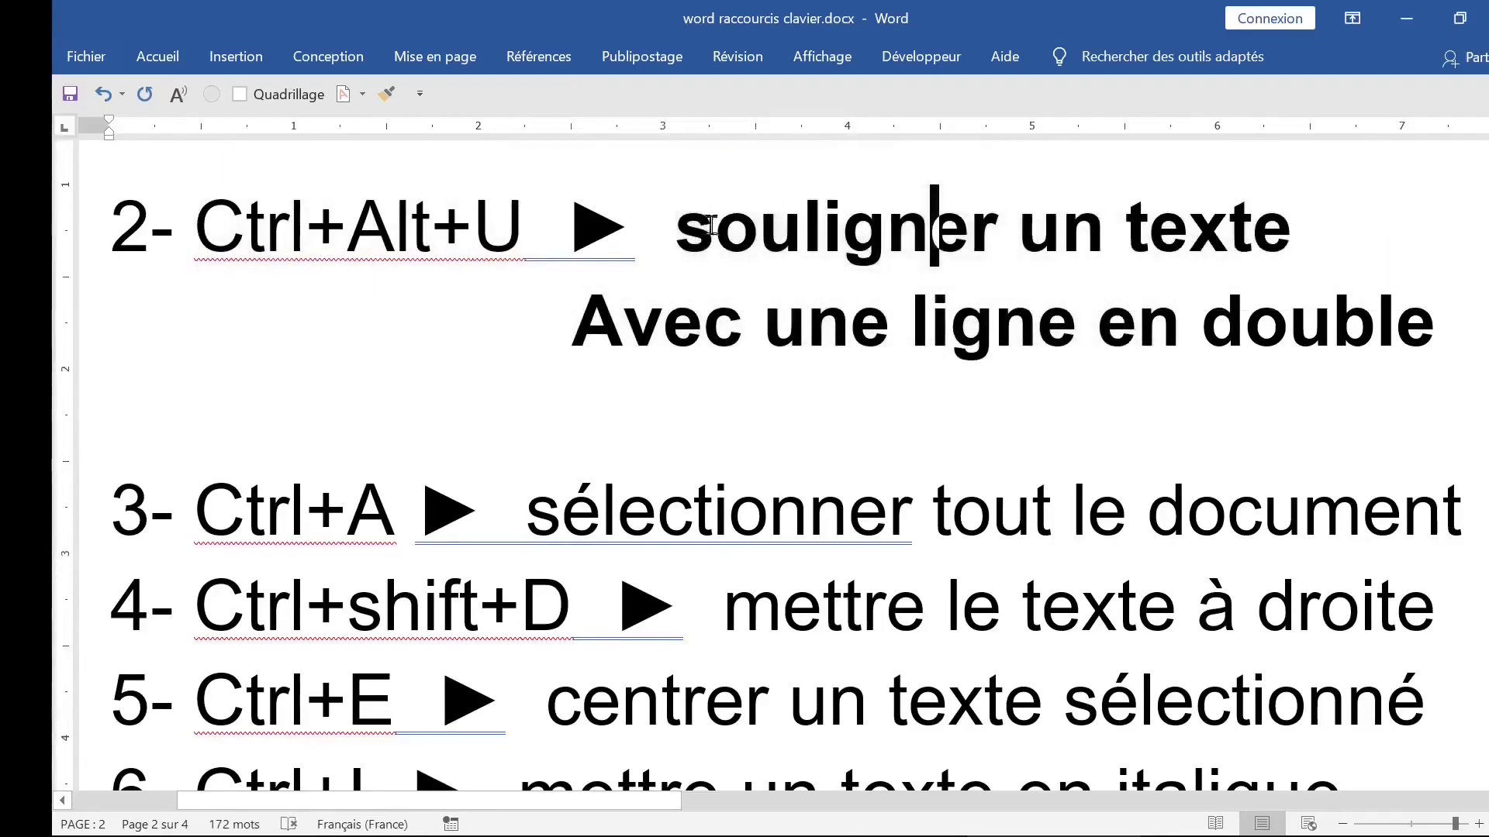
{"action": "double_click", "coordinate": [1171, 229]}
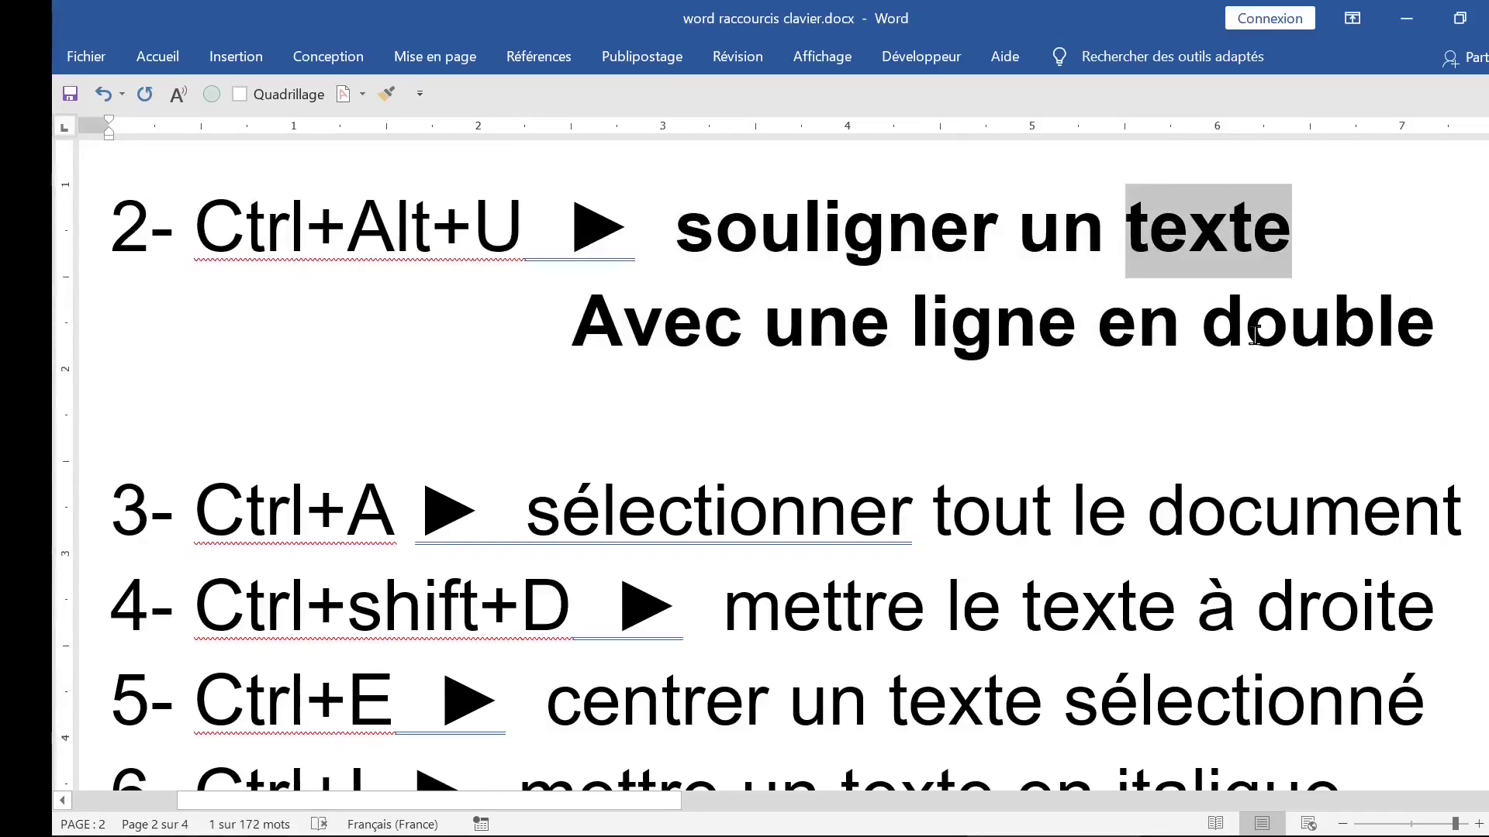
{"action": "key", "text": "ctrl+alt+u"}
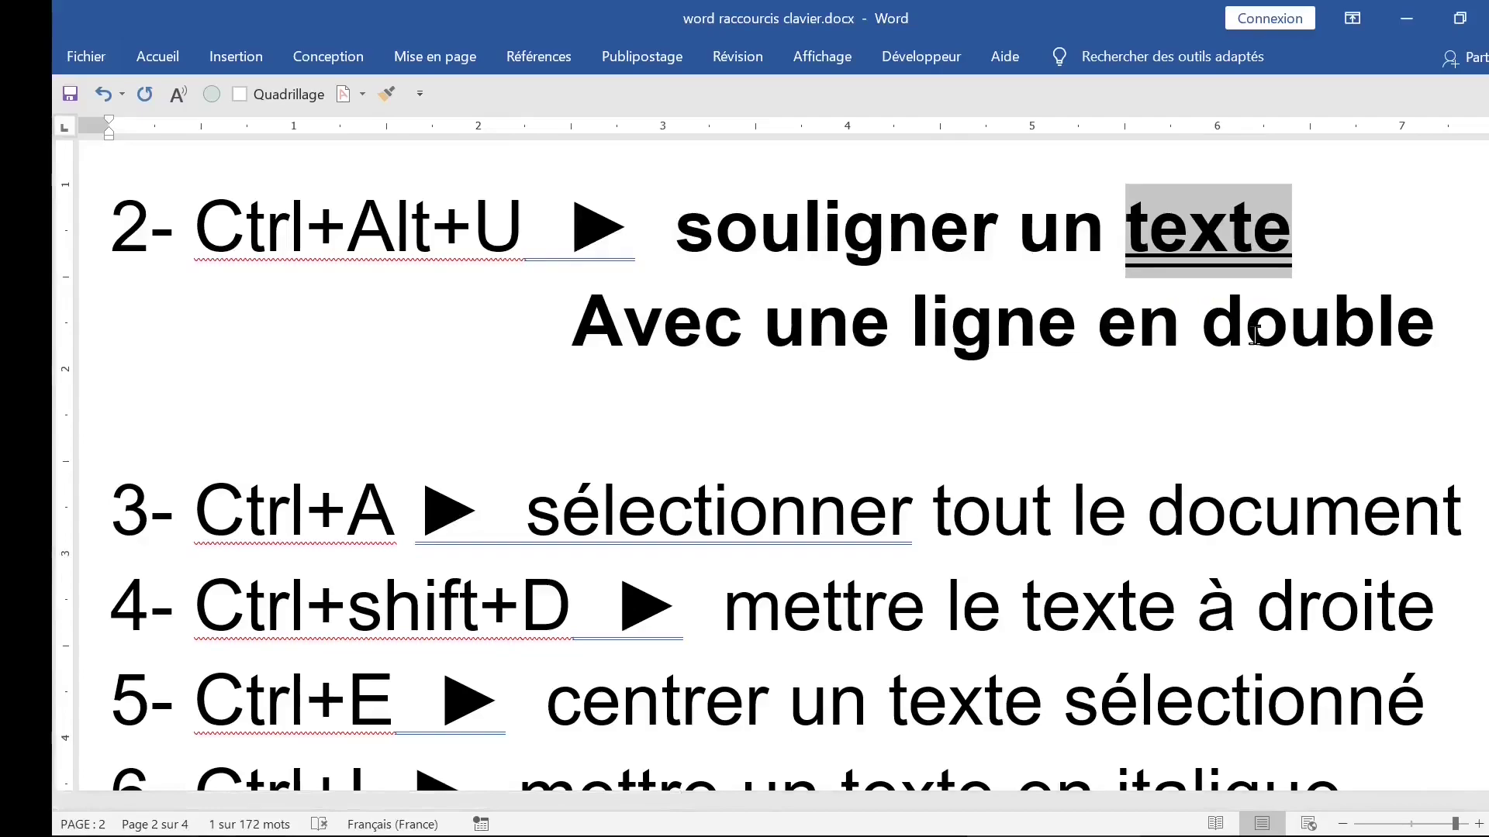
{"action": "left_click", "coordinate": [1255, 335]}
Double-underline 'souligner un' and the line 'Avec une ligne en double' with Ctrl+Shift+D
{"action": "left_click_drag", "start_coordinate": [673, 229], "coordinate": [1136, 233]}
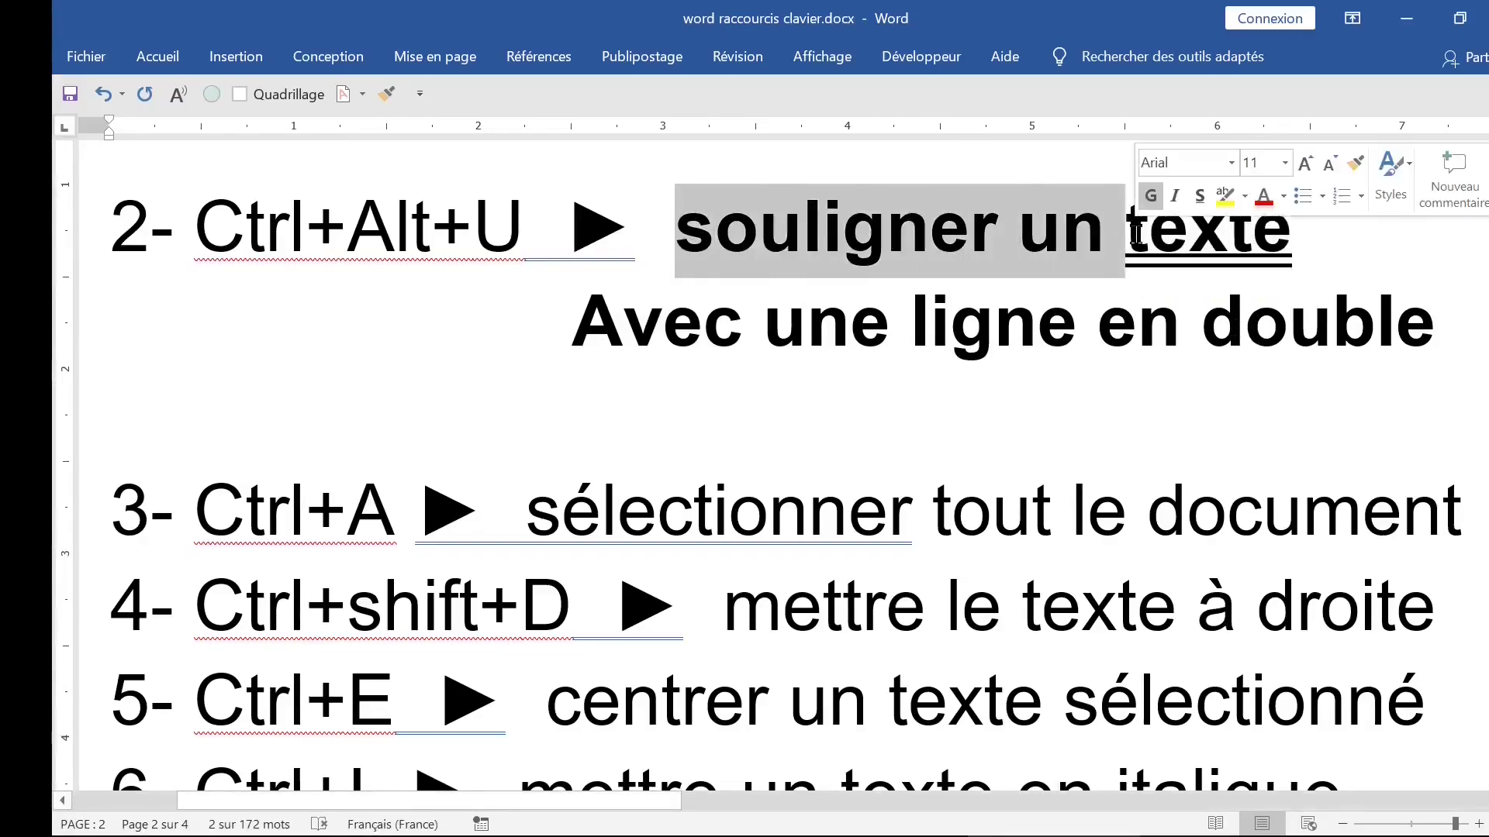
{"action": "key", "text": "ctrl+shift+d"}
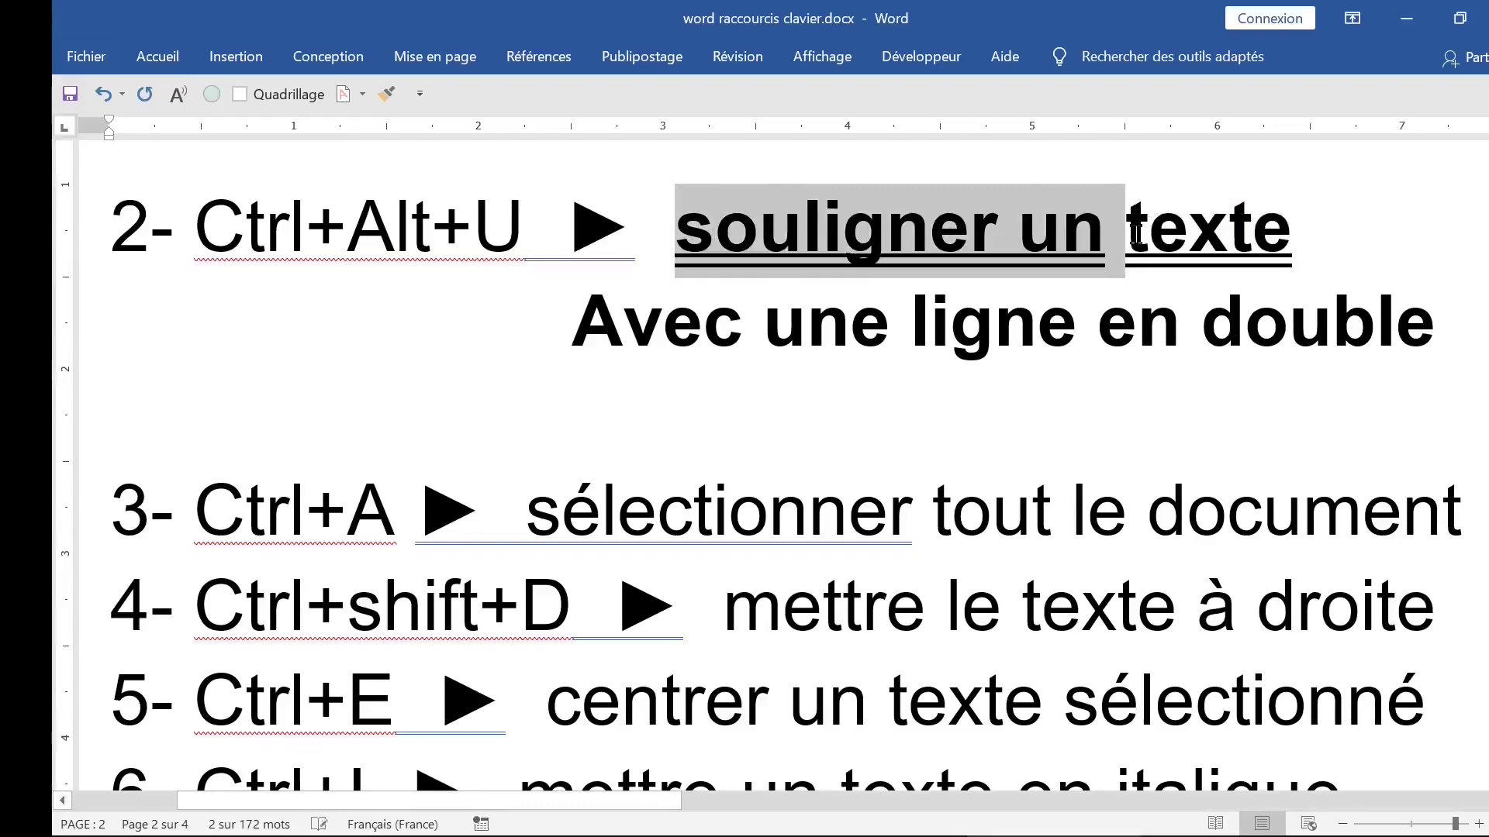
{"action": "left_click_drag", "start_coordinate": [580, 309], "coordinate": [1410, 347]}
{"action": "key", "text": "ctrl+shift+d"}
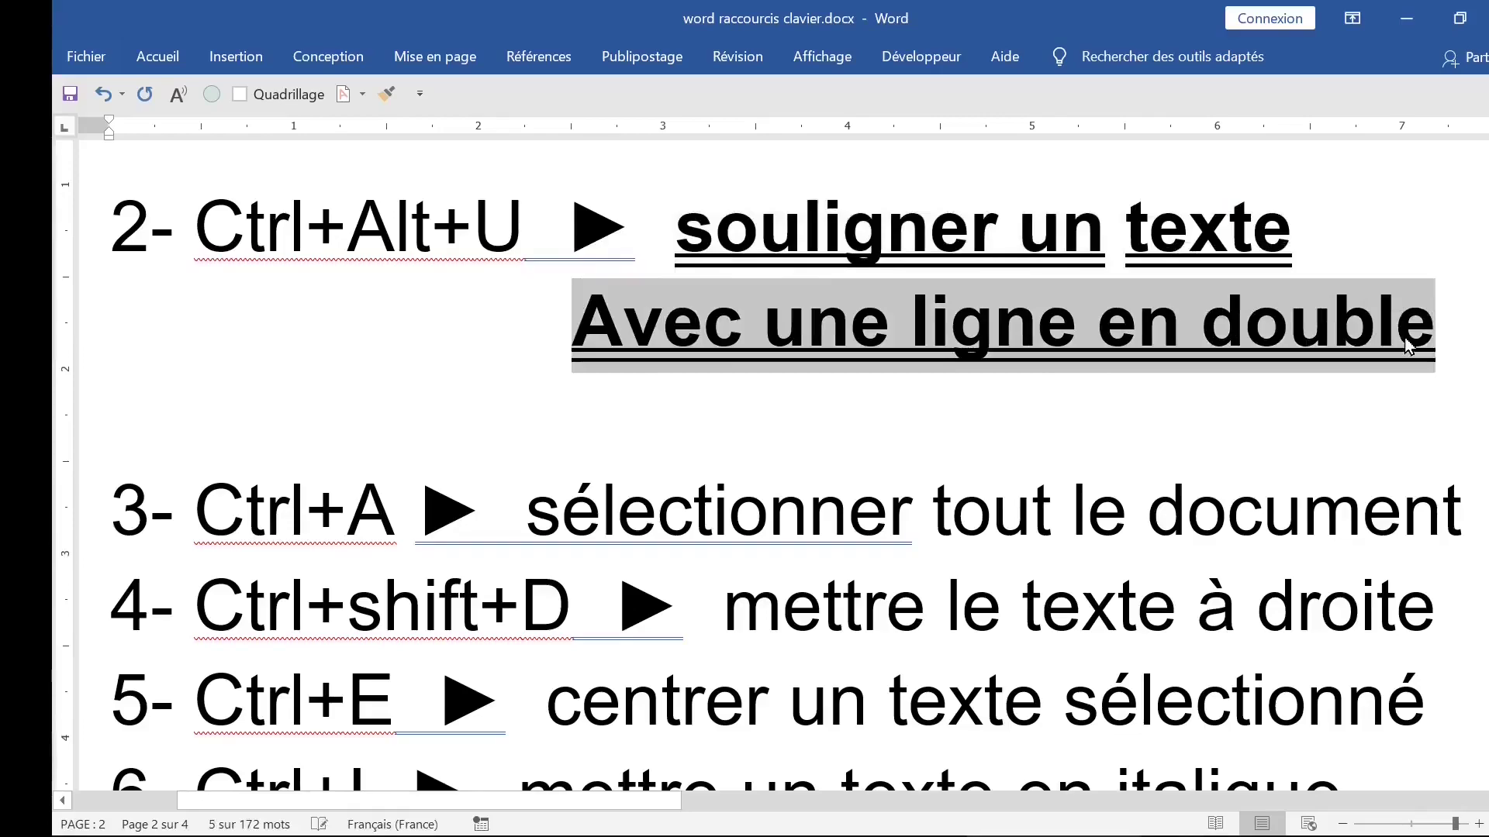
{"action": "left_click", "coordinate": [548, 499]}
{"action": "left_click", "coordinate": [310, 512]}
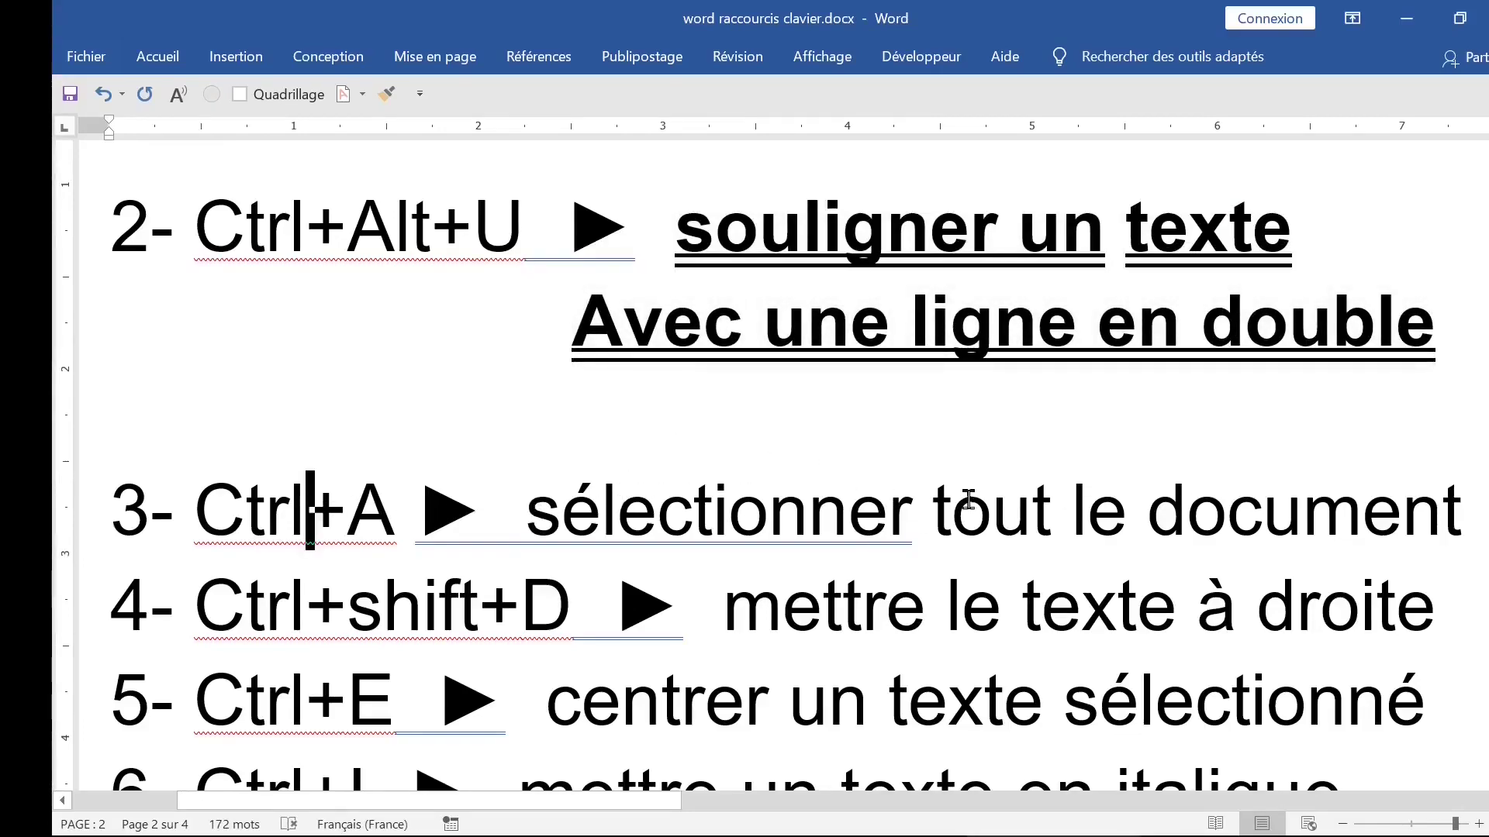
{"action": "left_click", "coordinate": [937, 507]}
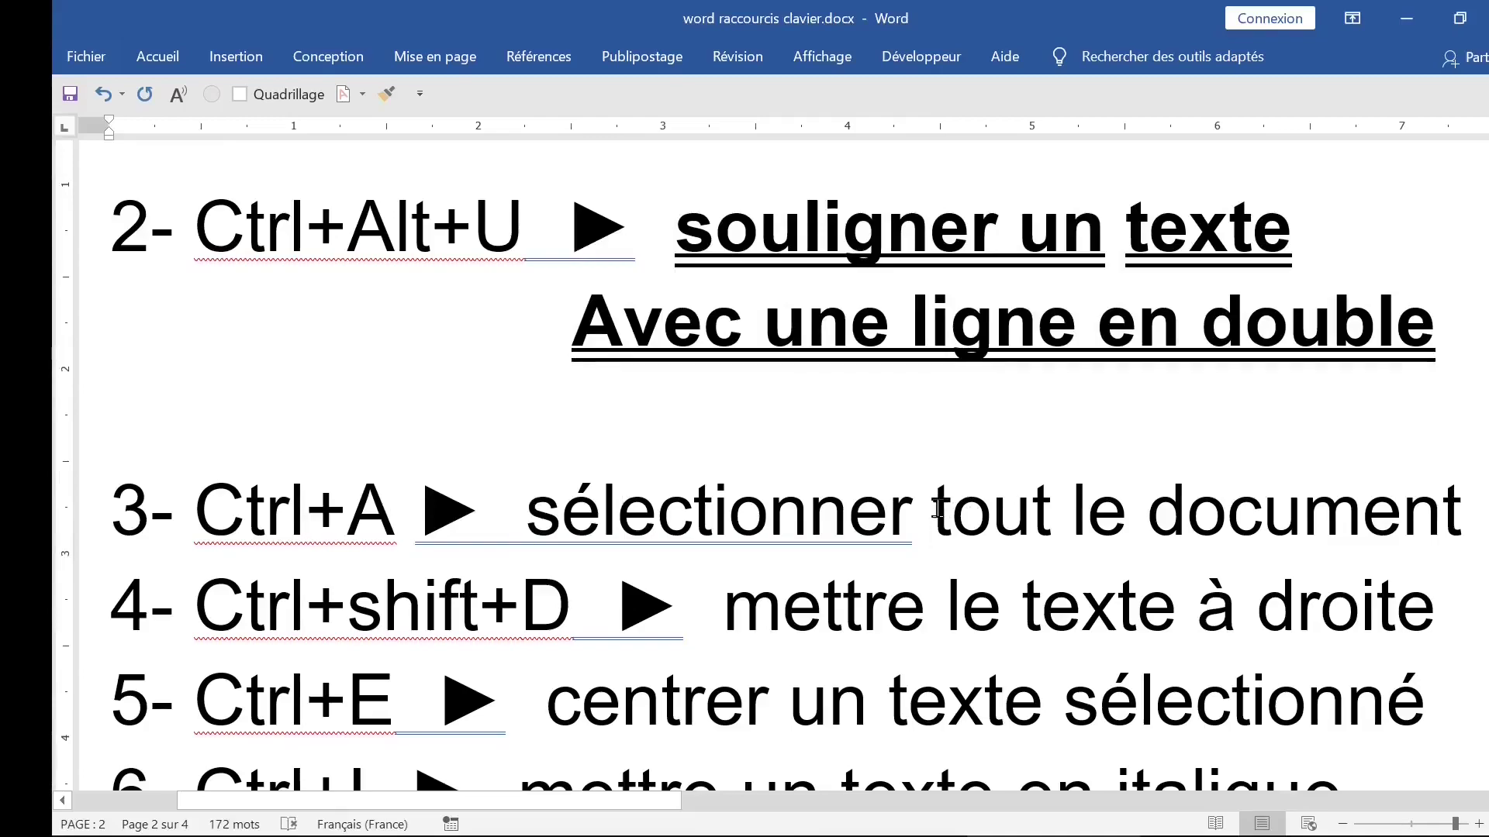
{"action": "key", "text": "ctrl+a"}
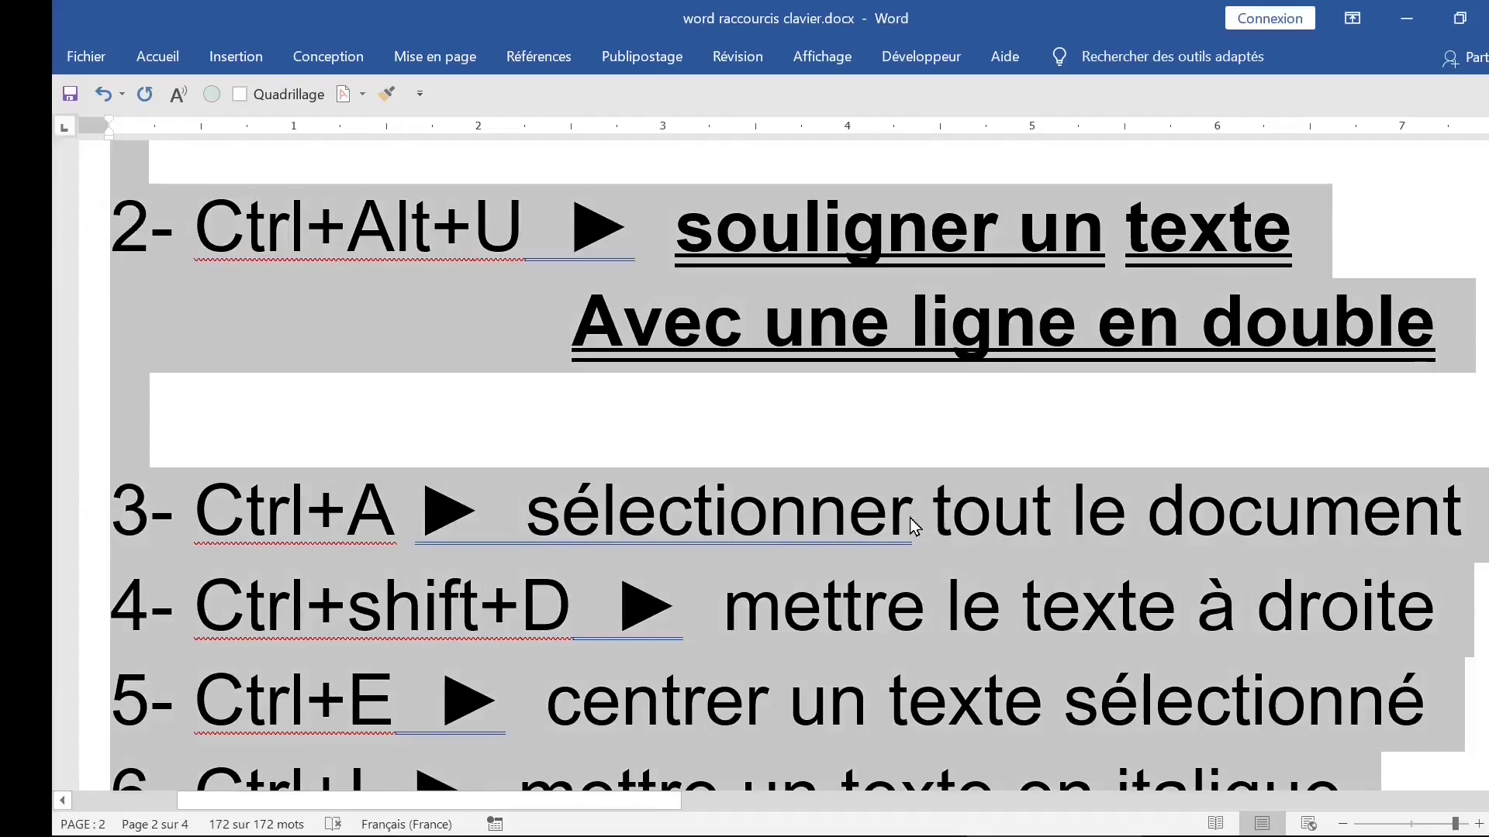
{"action": "left_click", "coordinate": [850, 514]}
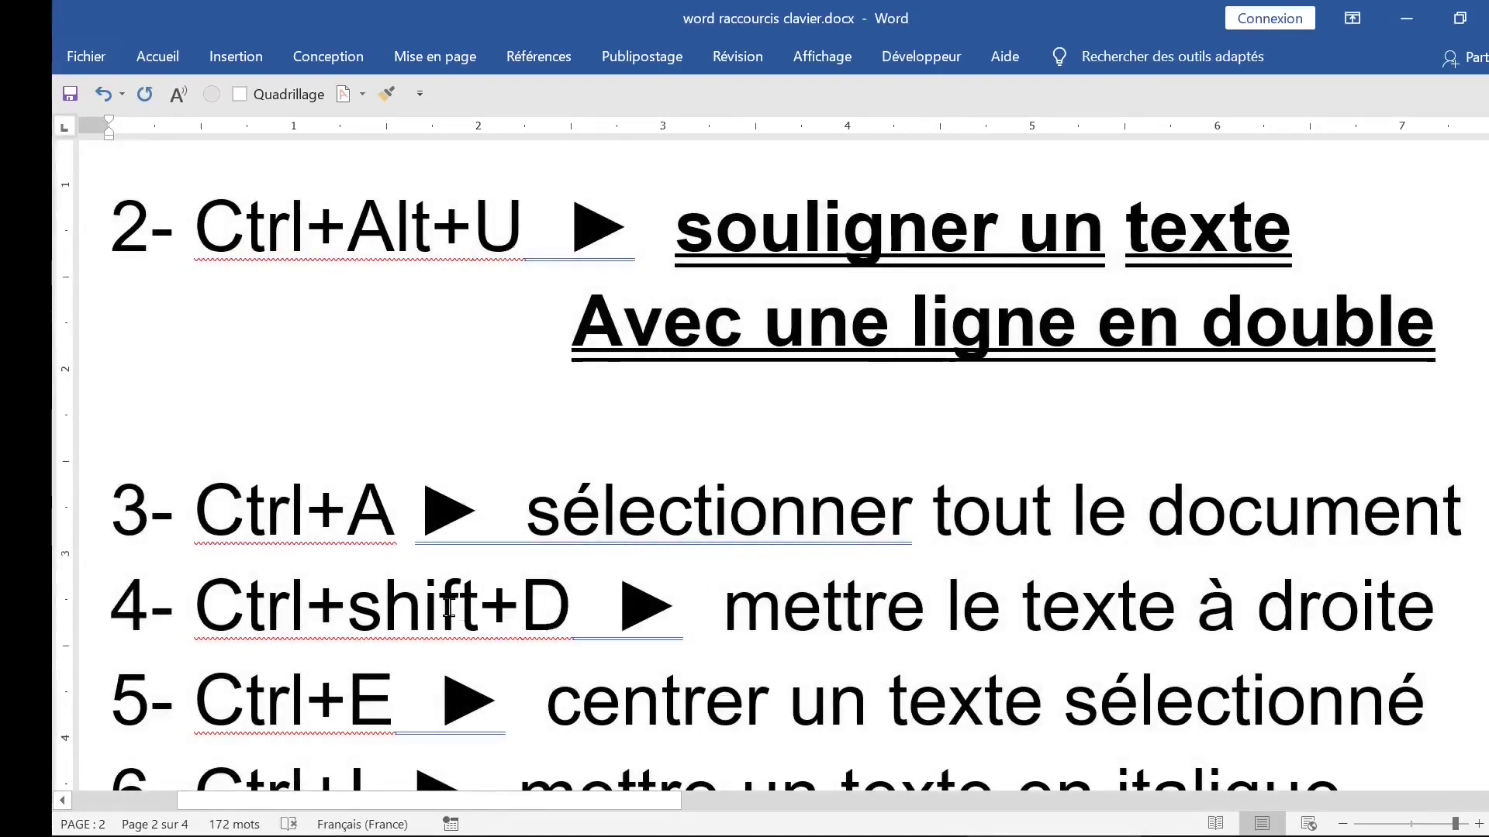
{"action": "left_click_drag", "start_coordinate": [196, 609], "coordinate": [561, 604]}
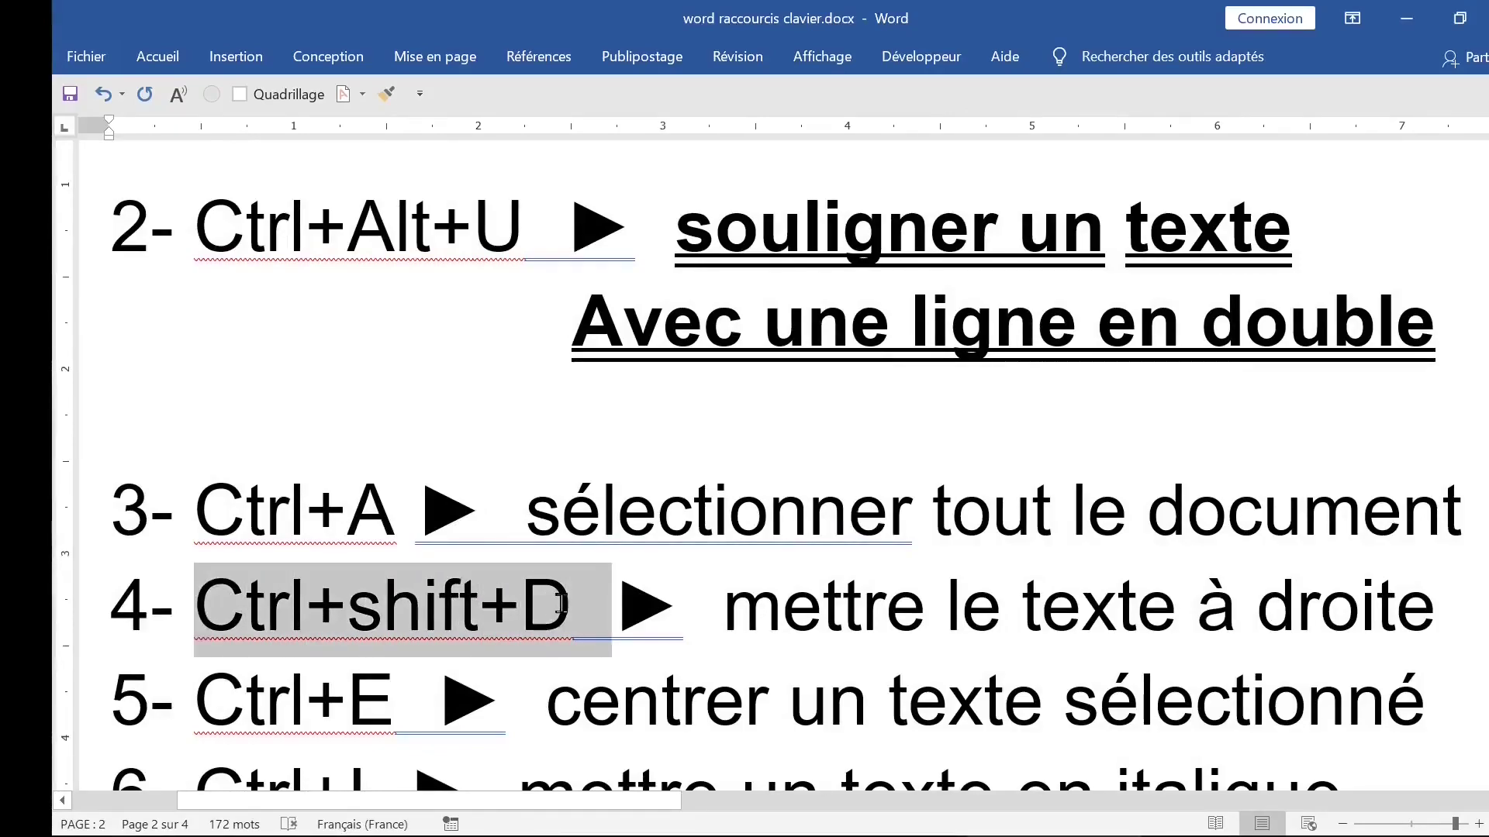
{"action": "left_click", "coordinate": [498, 610]}
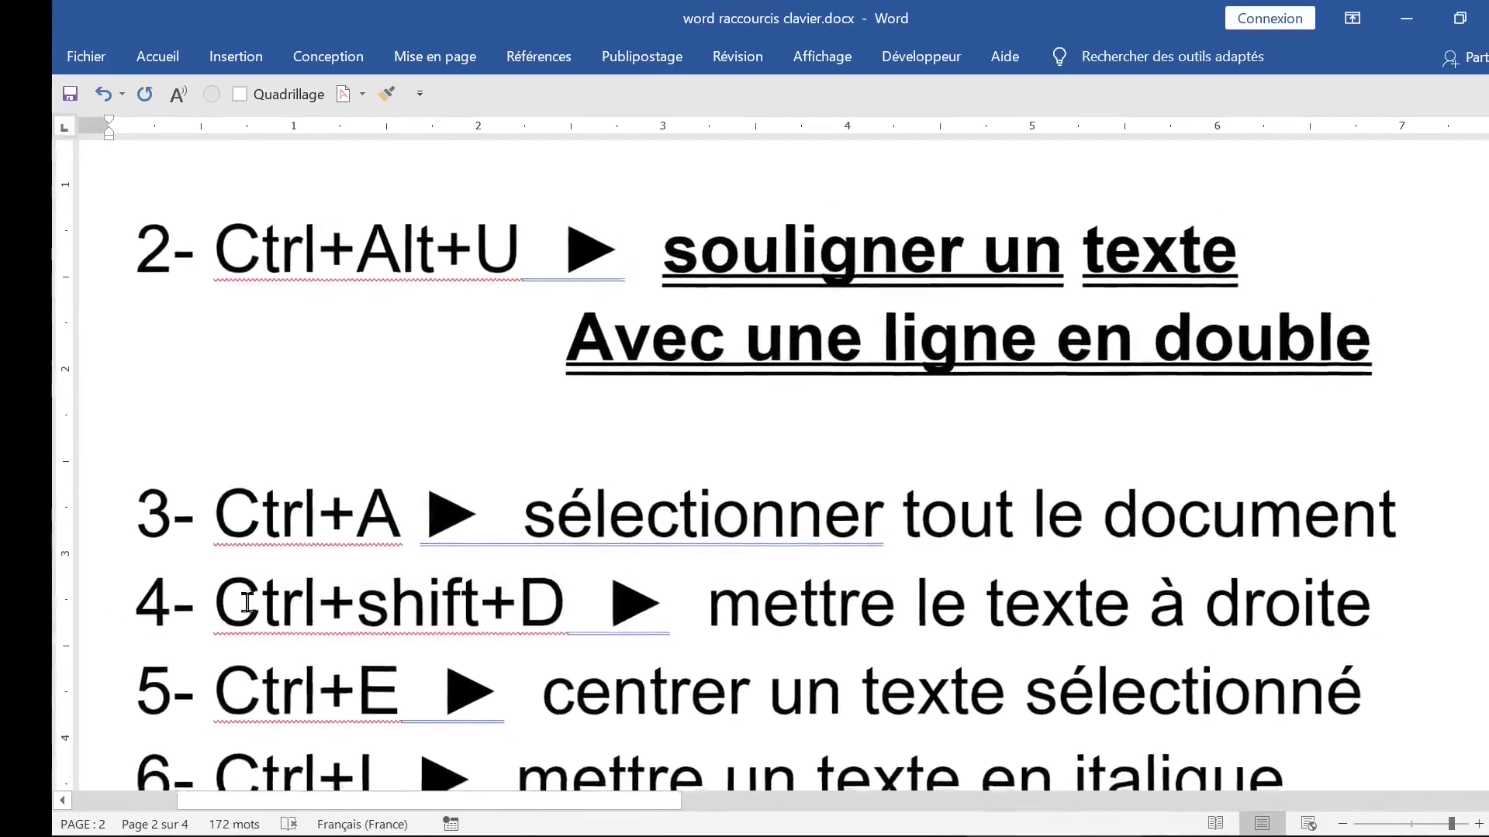
{"action": "scroll", "coordinate": [246, 602], "scroll_direction": "down", "scroll_amount": 4, "text": "ctrl"}
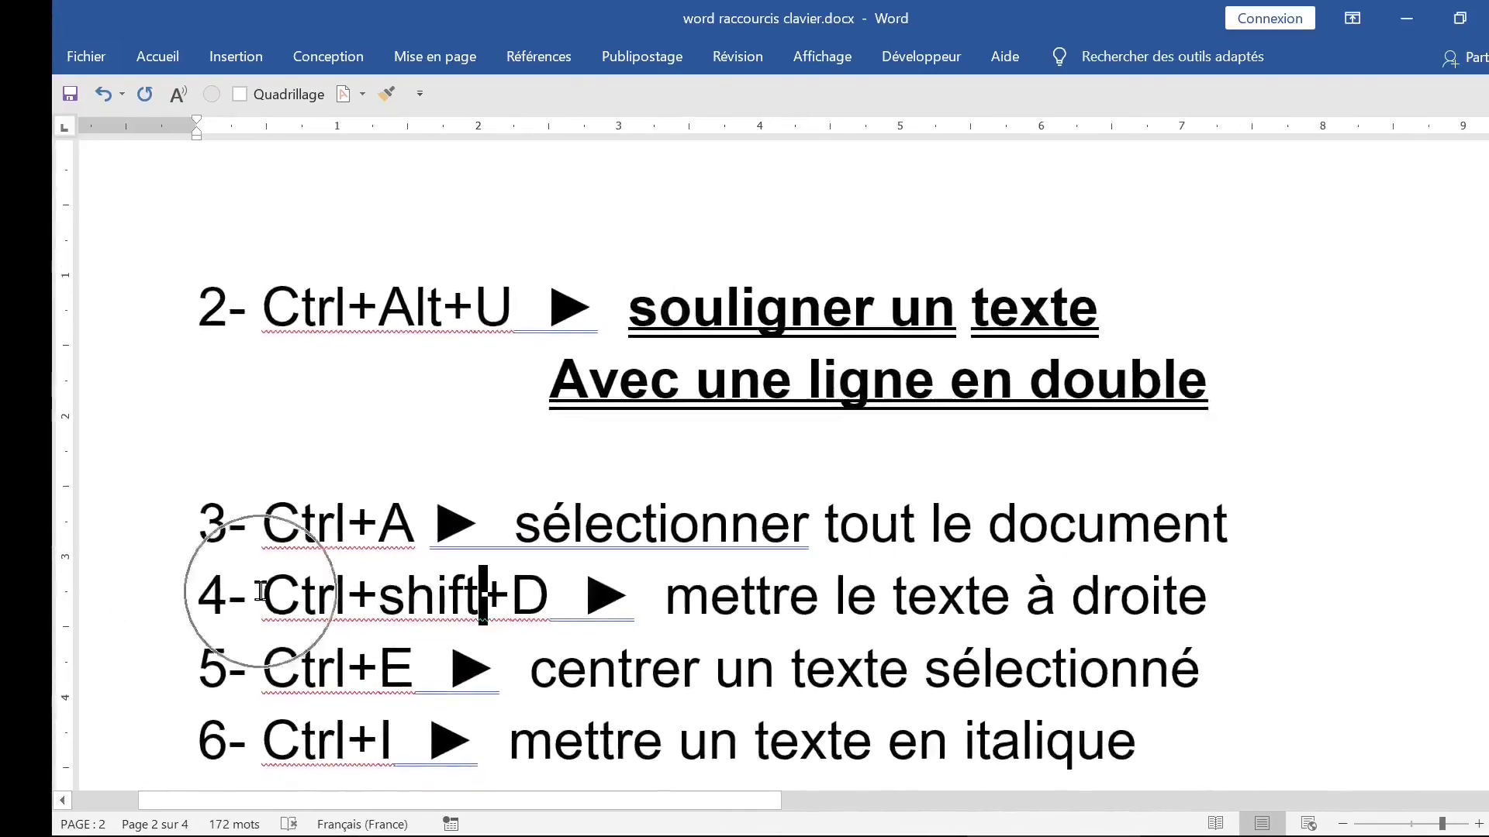
{"action": "left_click_drag", "start_coordinate": [261, 592], "coordinate": [1168, 592]}
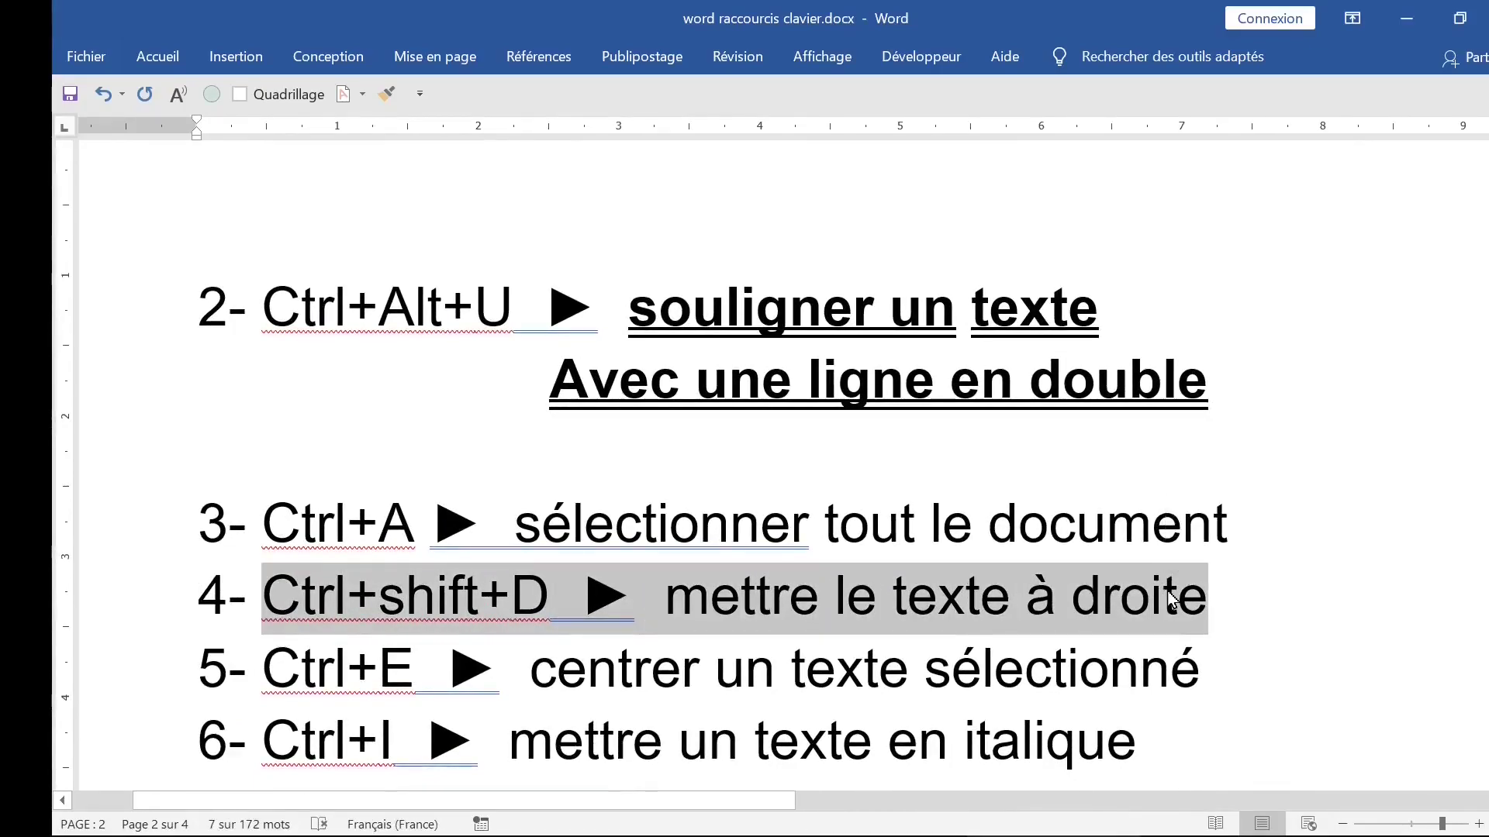
{"action": "key", "text": "ctrl+shift+d"}
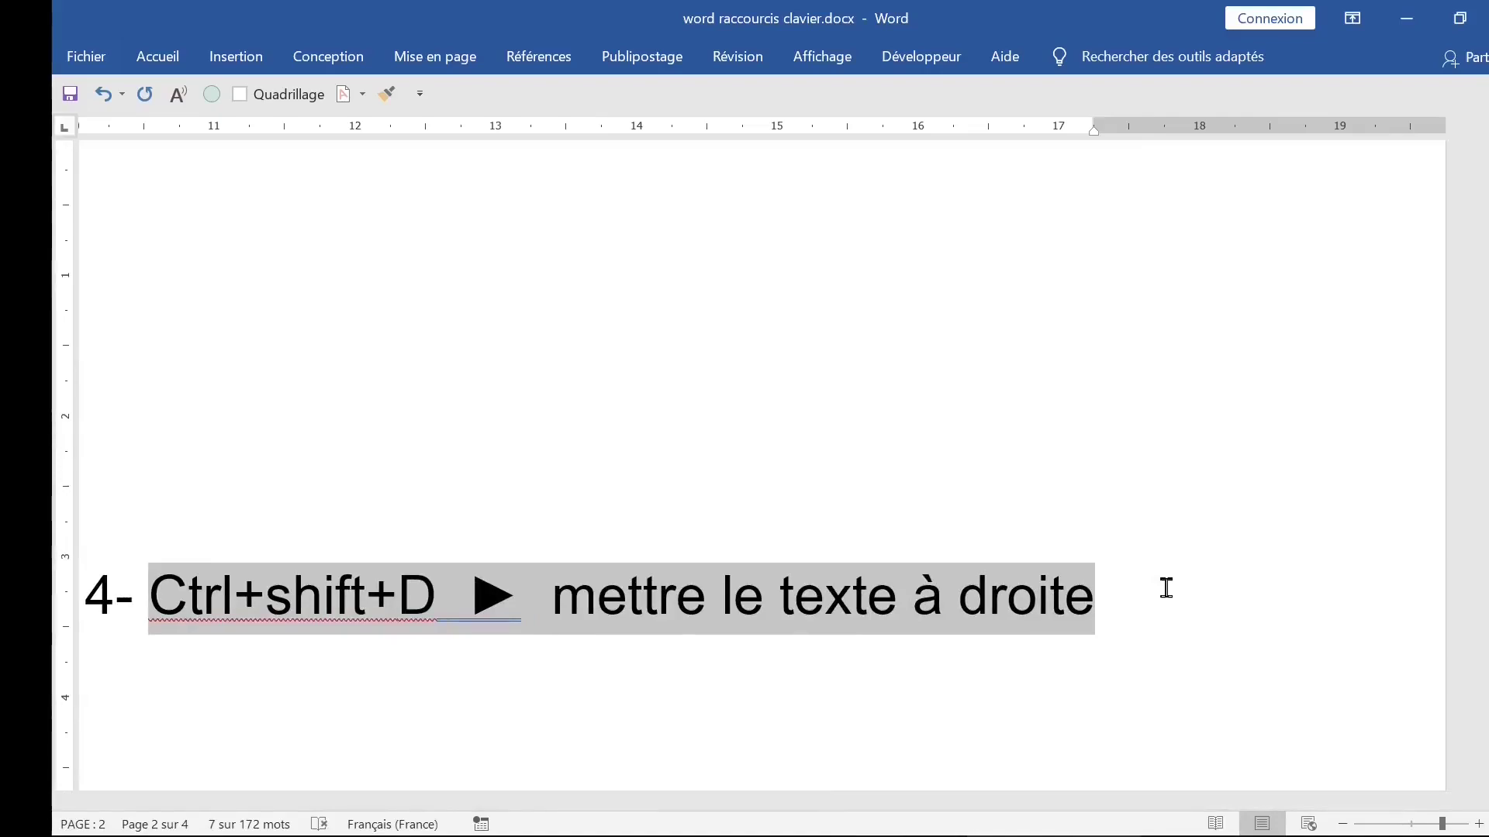
{"action": "key", "text": "ctrl+z"}
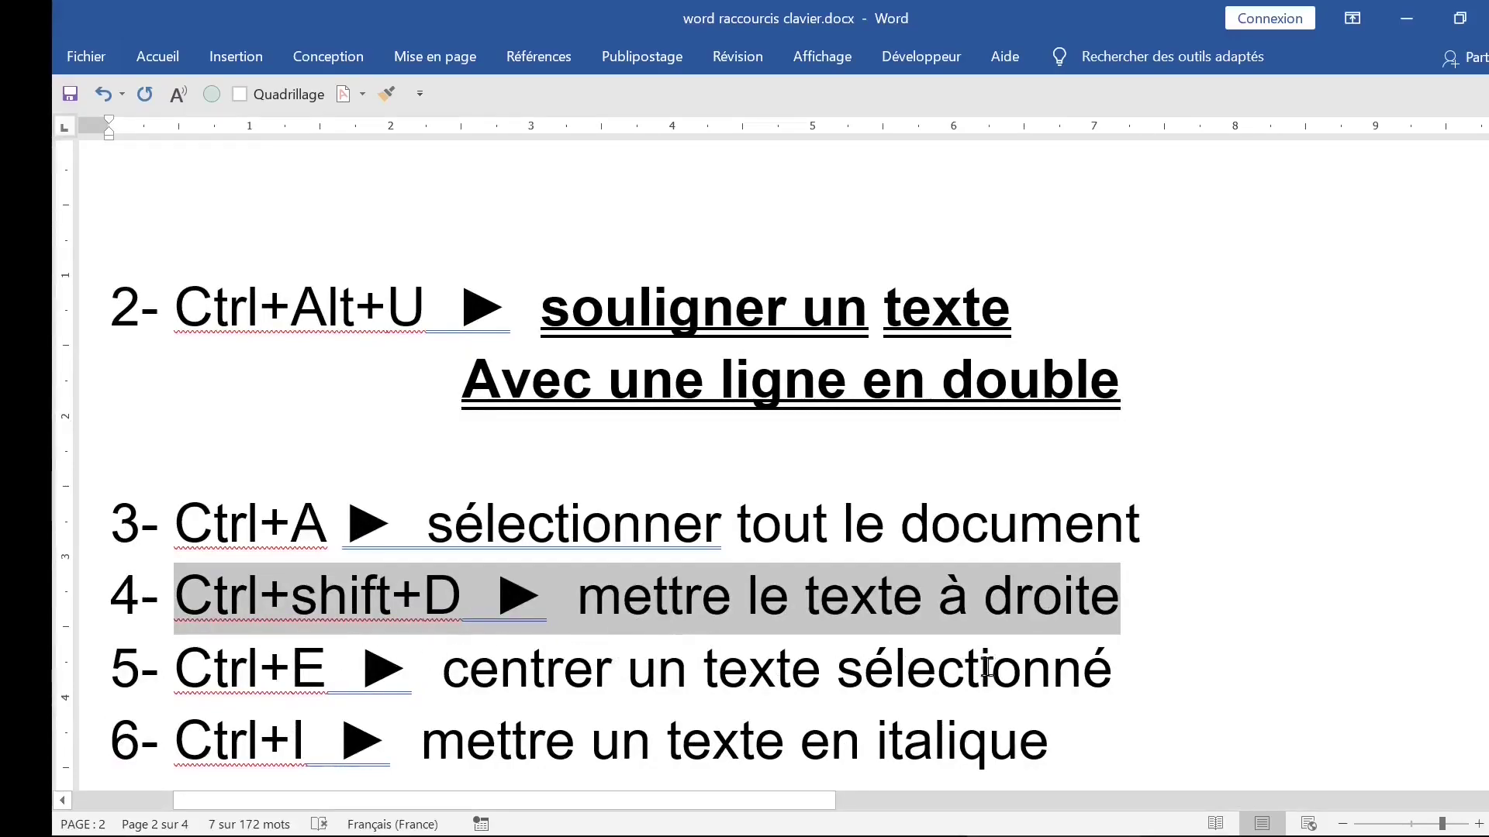
{"action": "left_click", "coordinate": [795, 668]}
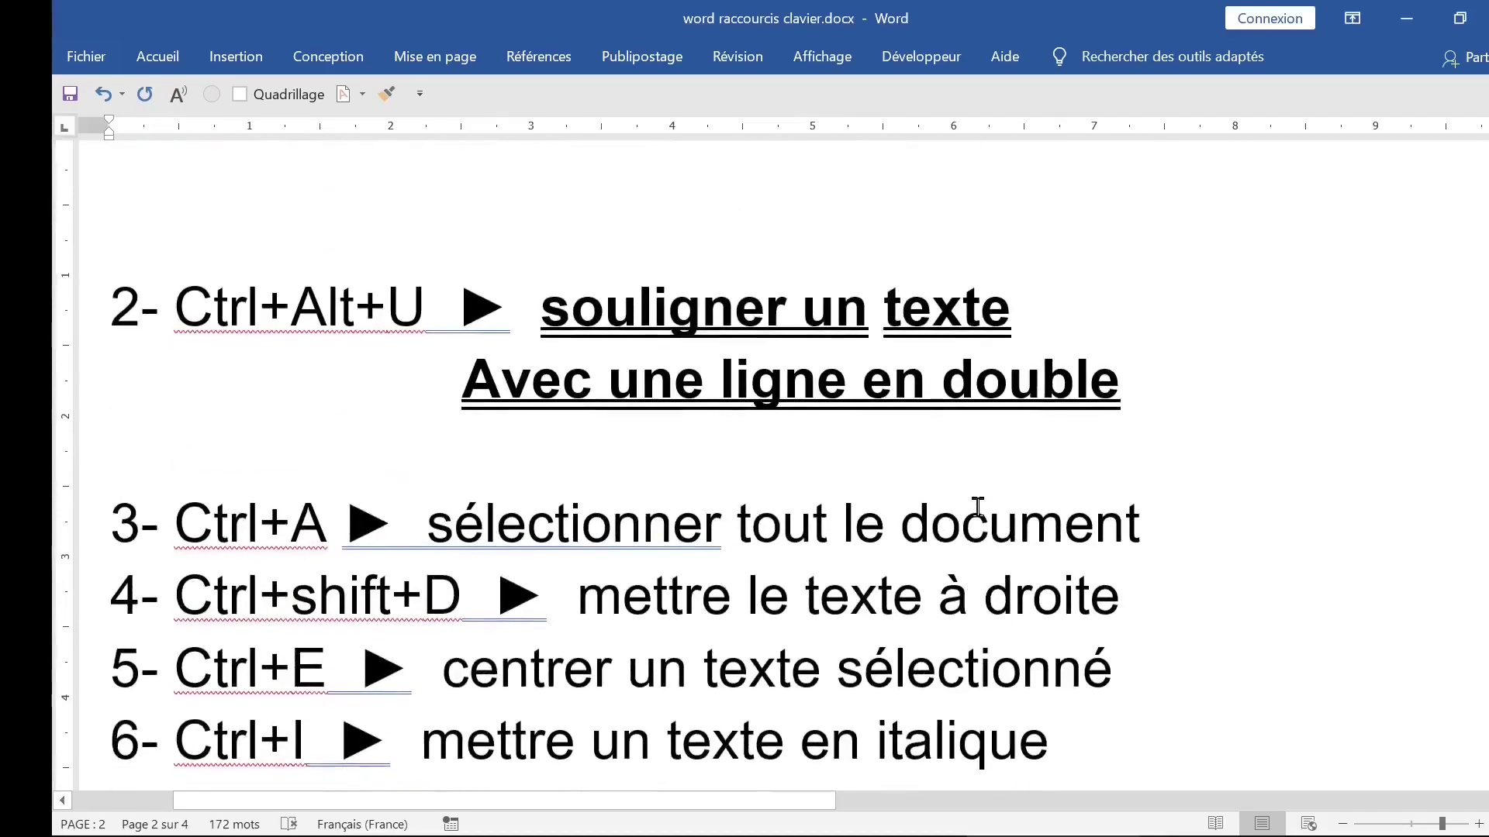
Center the Ctrl+E line with Ctrl+E, then undo it back to left alignment
{"action": "left_click_drag", "start_coordinate": [109, 663], "coordinate": [1232, 668]}
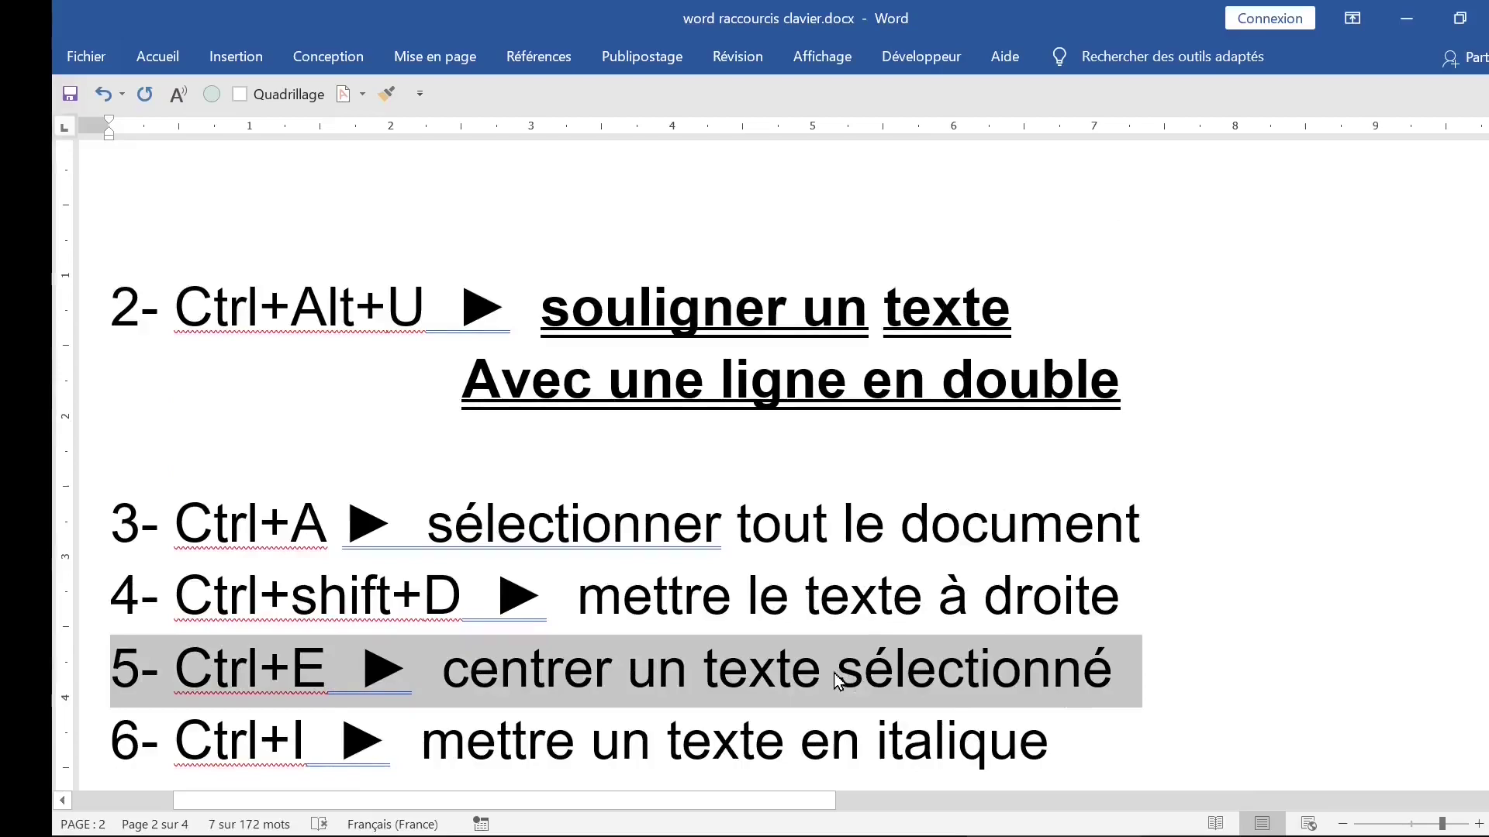
{"action": "key", "text": "ctrl+e"}
{"action": "scroll", "coordinate": [836, 681], "scroll_direction": "down", "scroll_amount": 1}
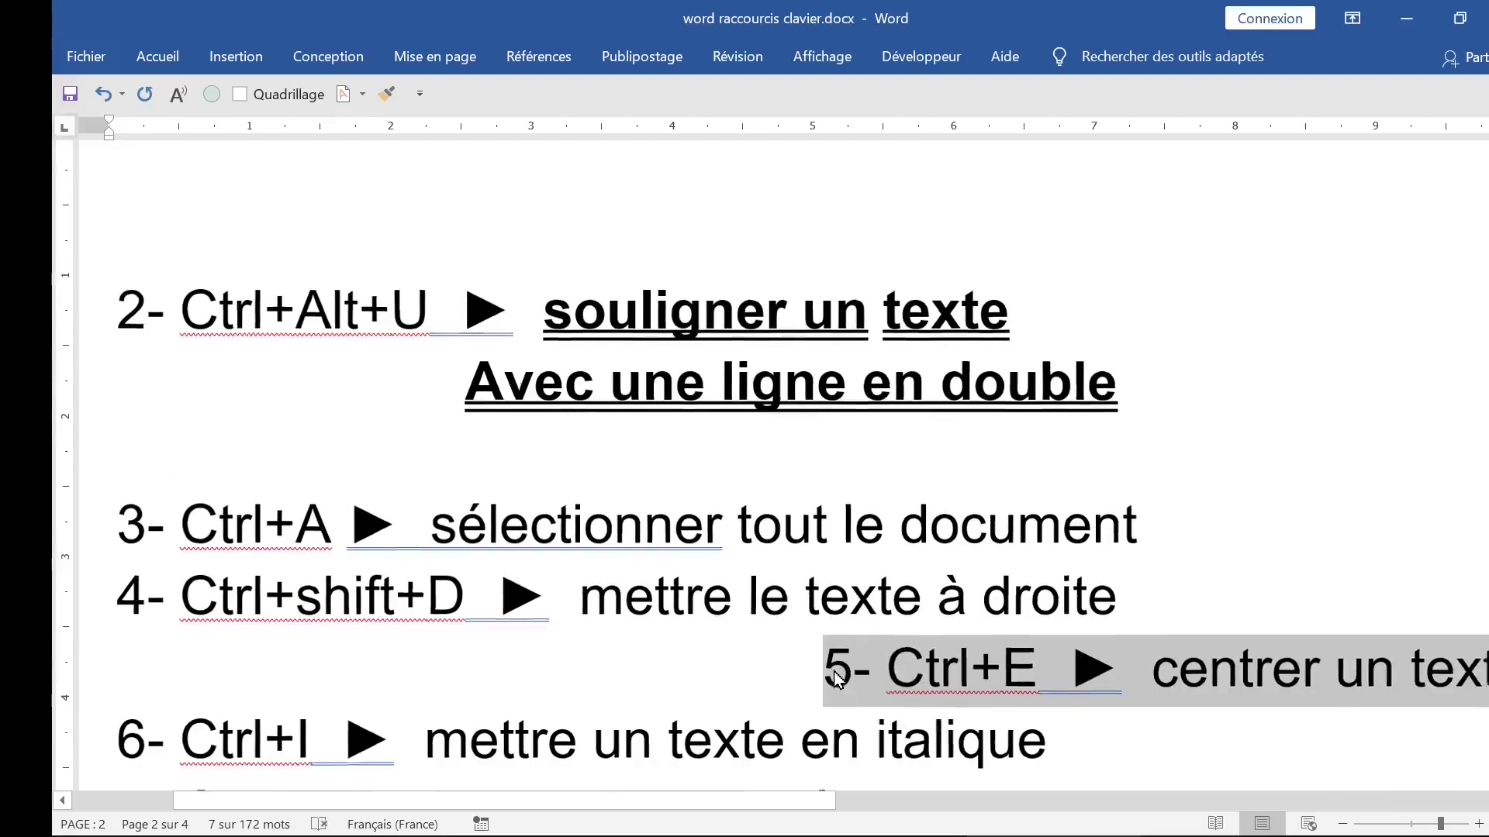
{"action": "scroll", "coordinate": [836, 681], "scroll_direction": "down", "scroll_amount": 1}
{"action": "scroll", "coordinate": [836, 681], "scroll_direction": "down", "scroll_amount": 1}
{"action": "scroll", "coordinate": [838, 680], "scroll_direction": "down", "scroll_amount": 1}
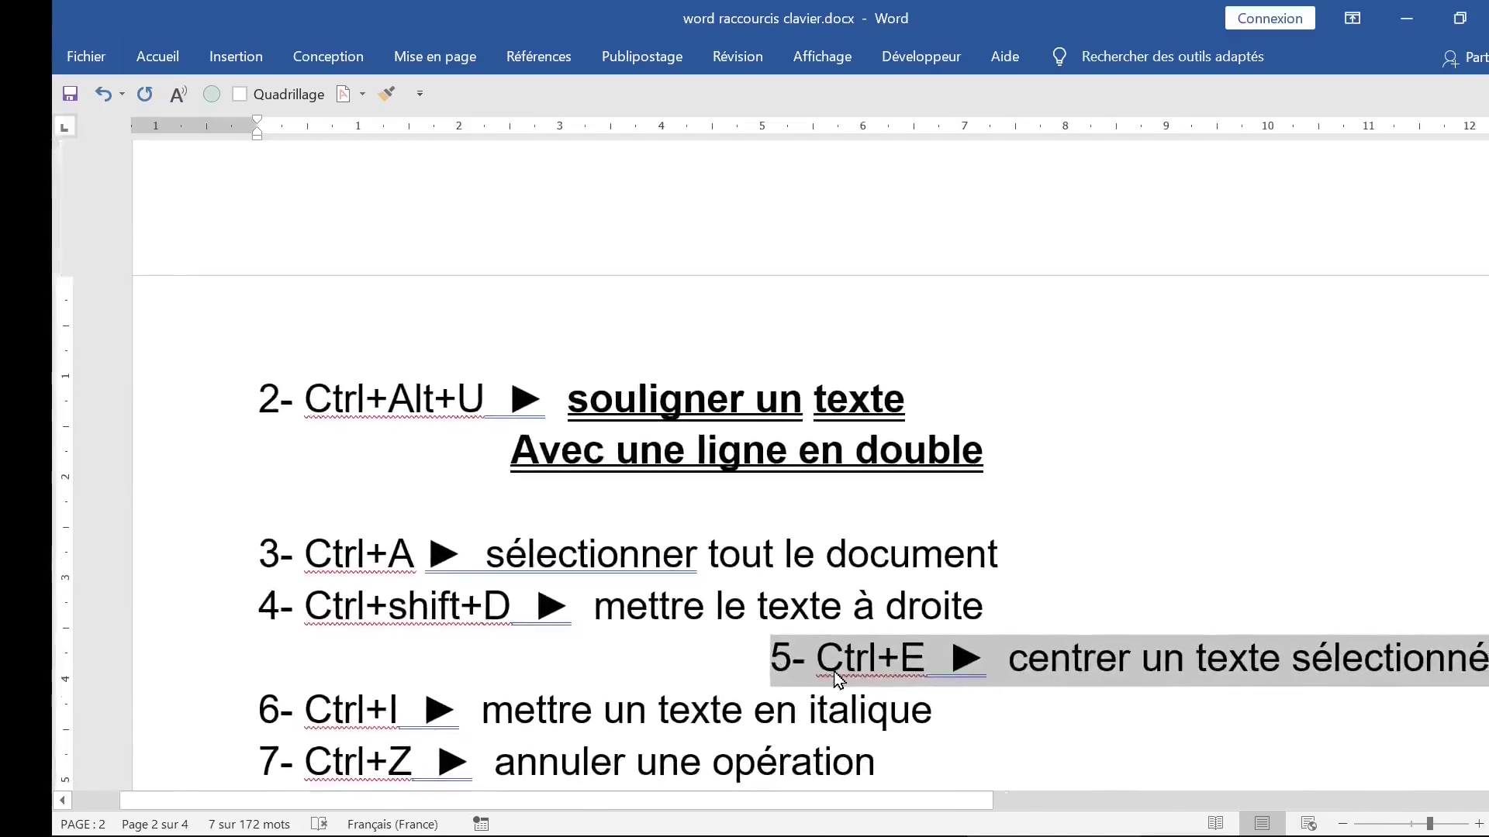
{"action": "scroll", "coordinate": [834, 672], "scroll_direction": "up", "scroll_amount": 1}
{"action": "scroll", "coordinate": [834, 672], "scroll_direction": "up", "scroll_amount": 1}
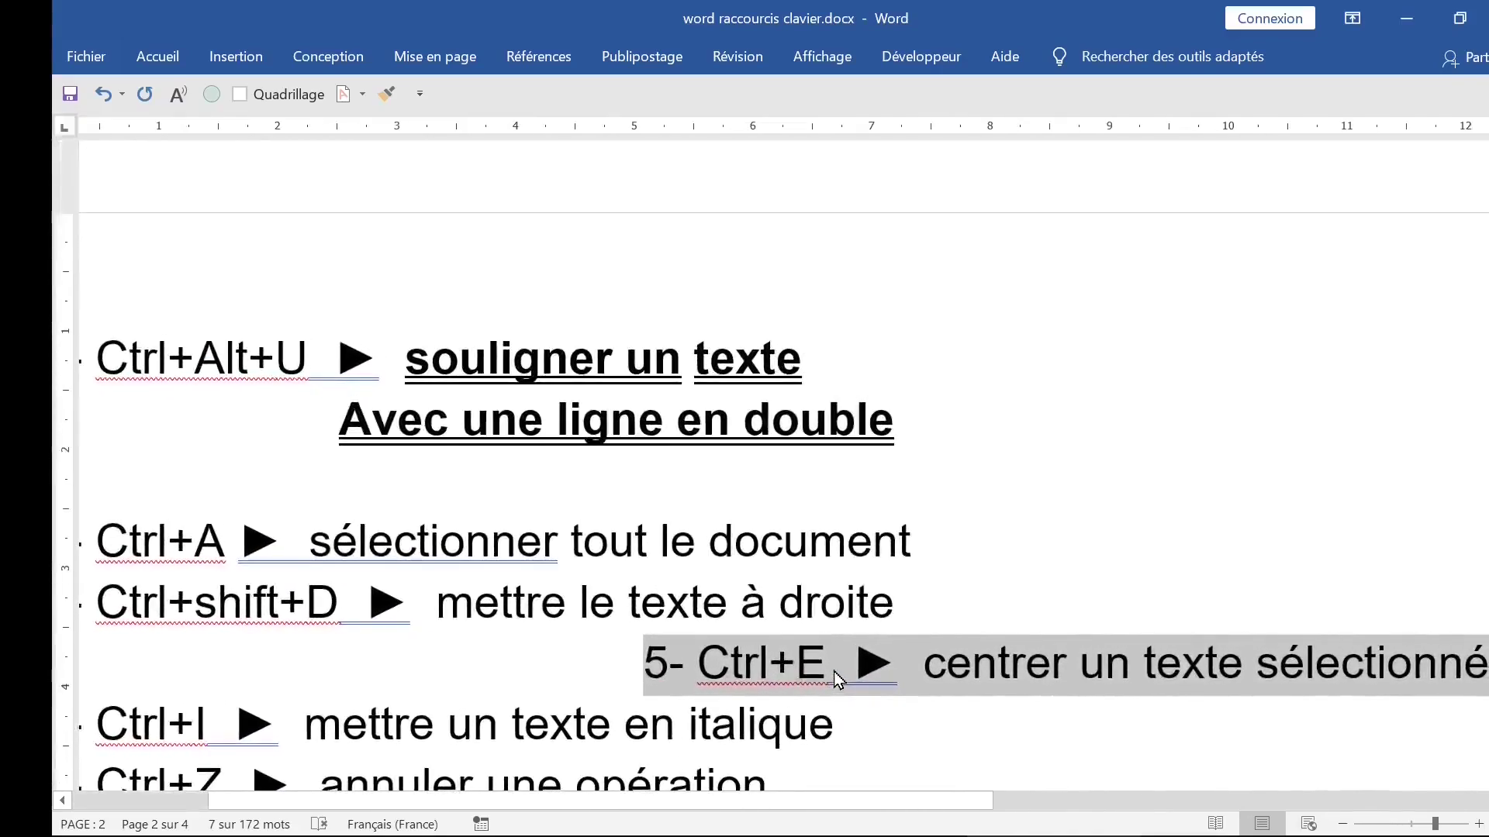
{"action": "key", "text": "ctrl+z"}
{"action": "left_click", "coordinate": [637, 712]}
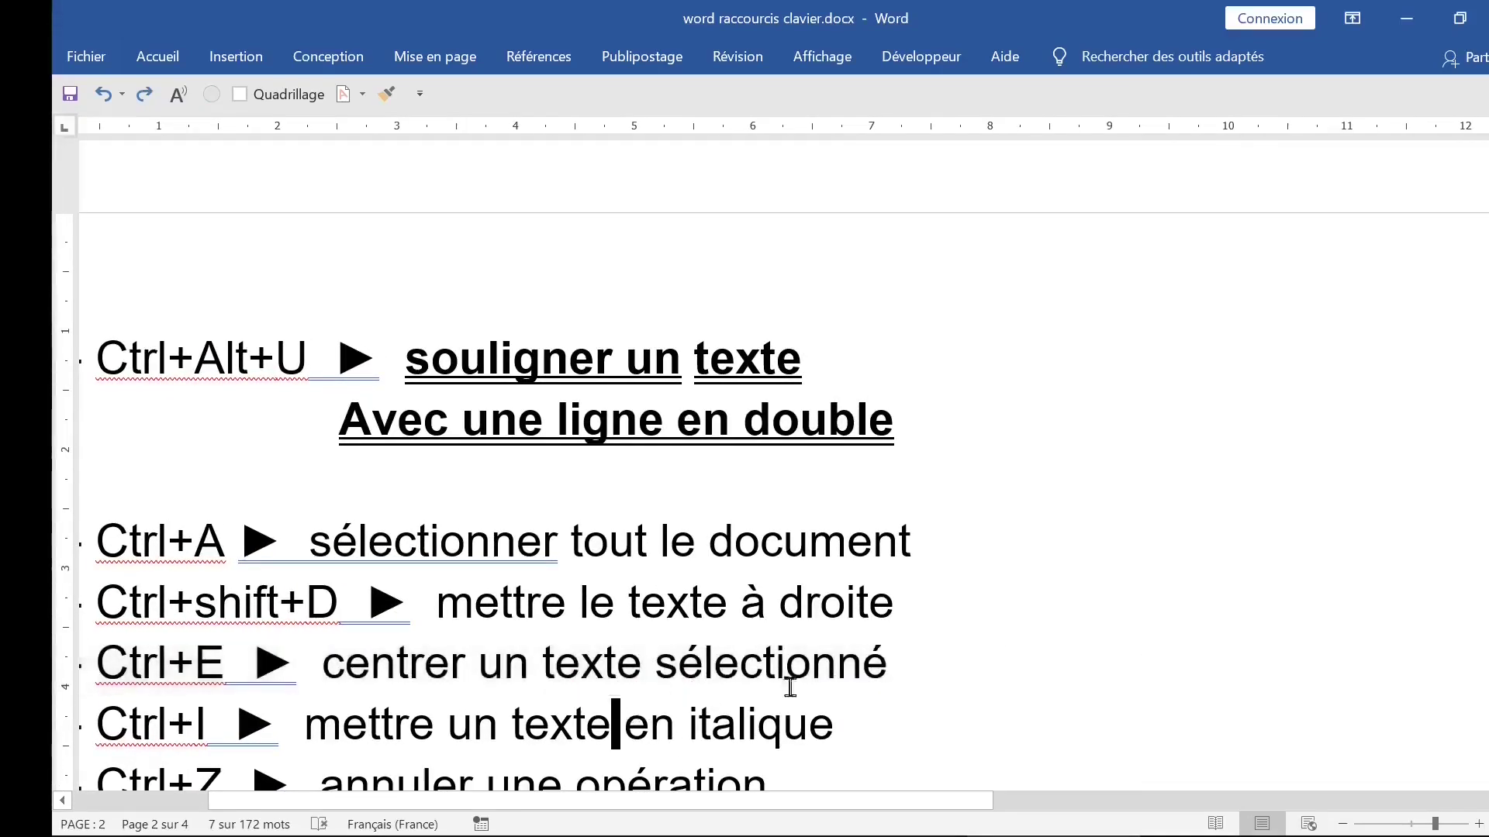
Scroll down so the list is visible through line 13, Ctrl+F
{"action": "scroll", "coordinate": [636, 712], "scroll_direction": "down", "scroll_amount": 1}
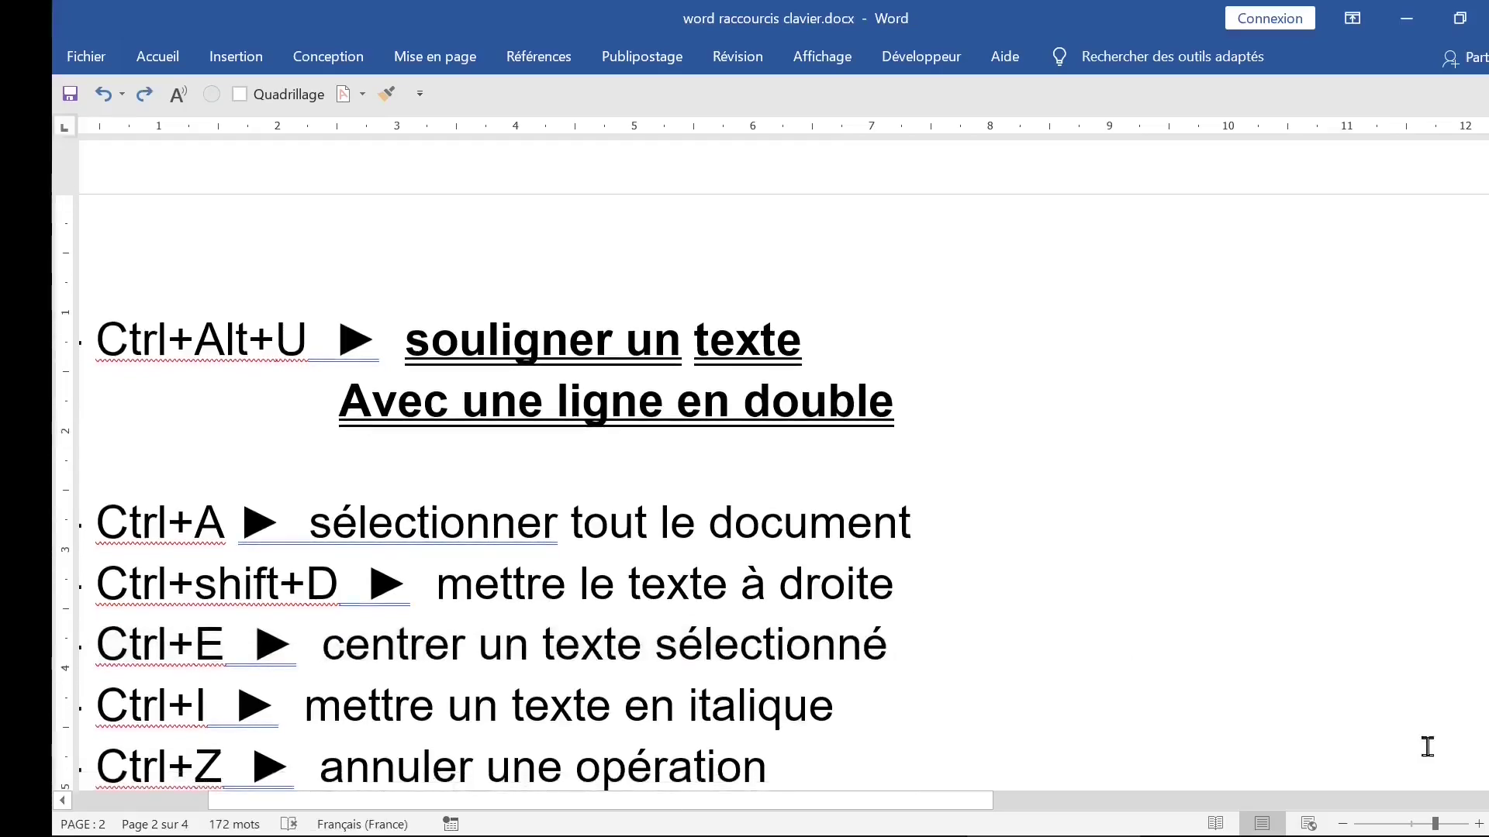
{"action": "scroll", "coordinate": [288, 327], "scroll_direction": "down", "scroll_amount": 1}
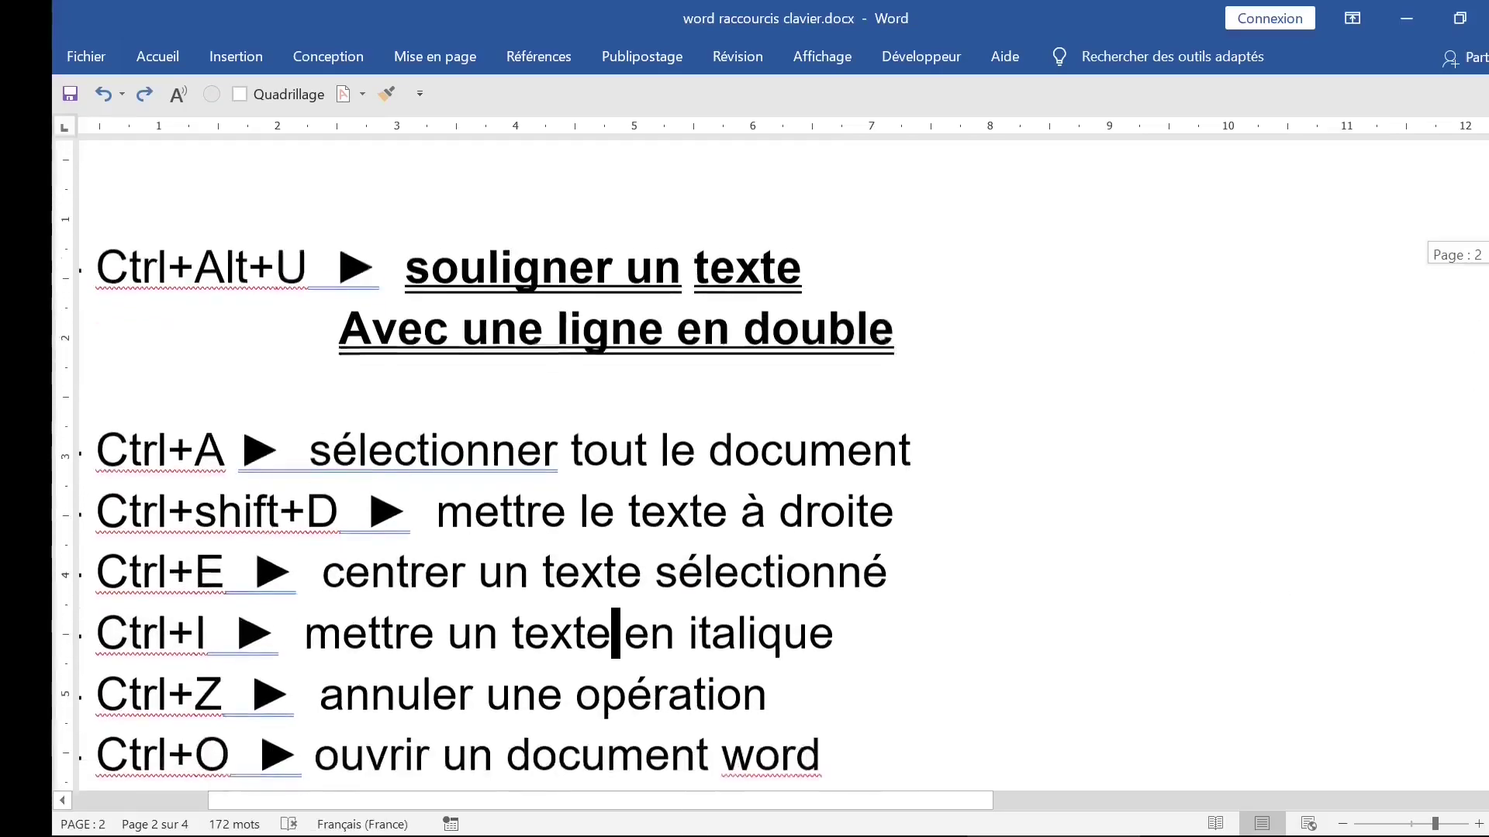
{"action": "scroll", "coordinate": [288, 327], "scroll_direction": "down", "scroll_amount": 1}
{"action": "scroll", "coordinate": [287, 327], "scroll_direction": "down", "scroll_amount": 2}
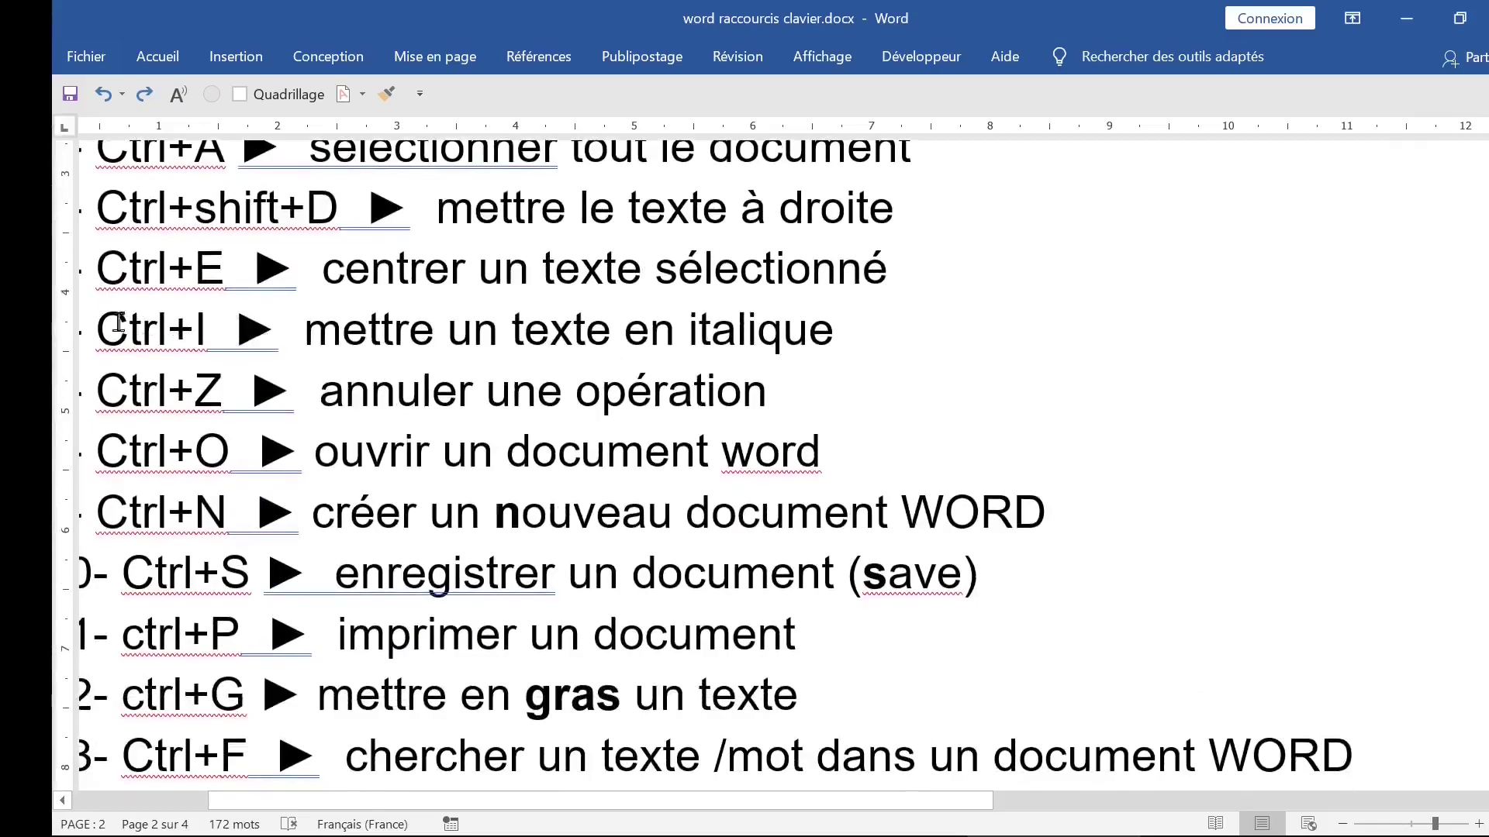
{"action": "left_click_drag", "start_coordinate": [102, 323], "coordinate": [857, 330]}
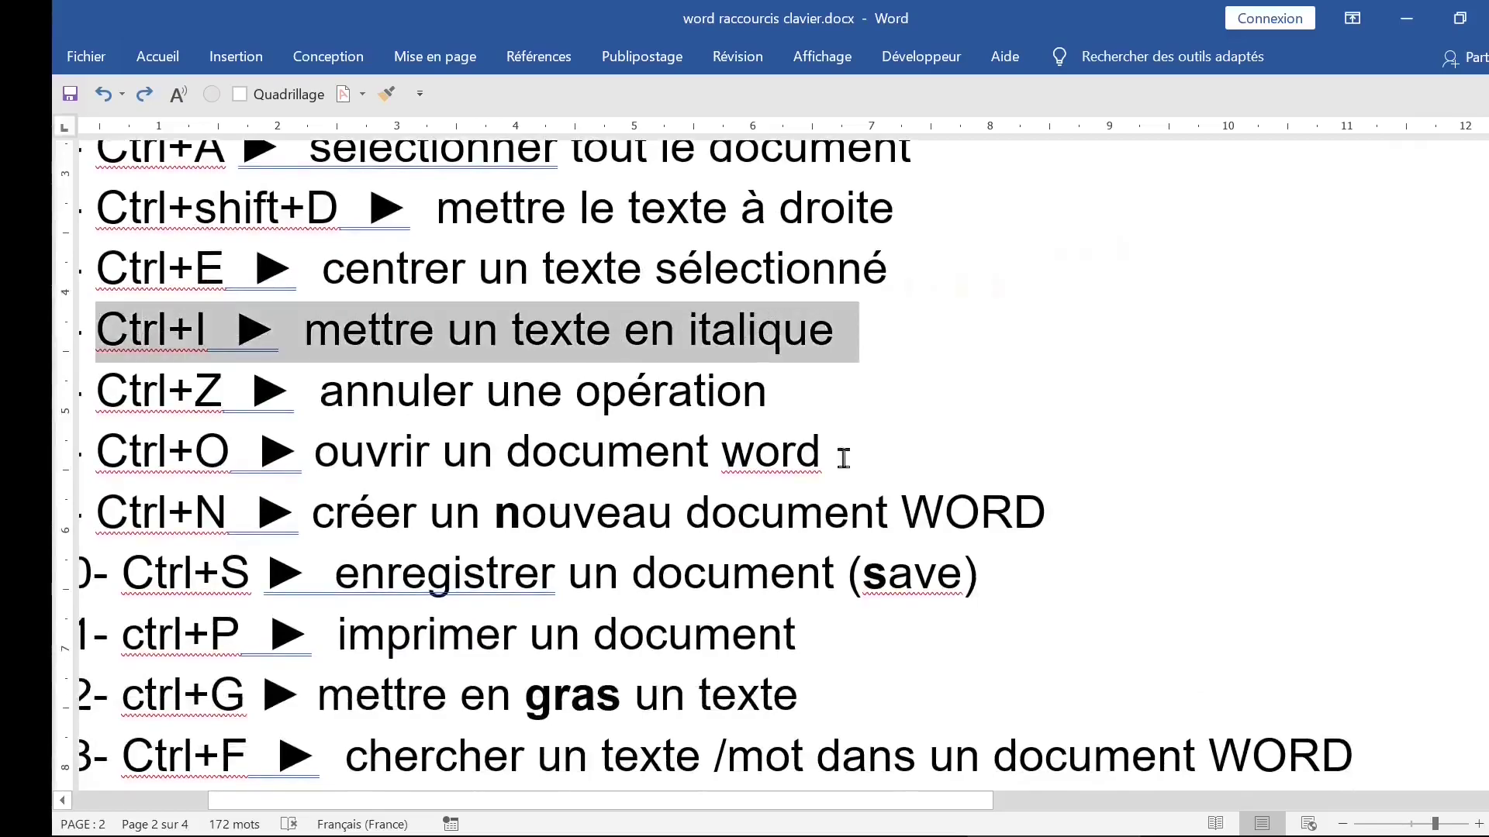
Italicize line 6 'Ctrl+I ► mettre un texte en italique', then undo it back to regular
{"action": "left_click", "coordinate": [1023, 808]}
{"action": "left_click", "coordinate": [532, 805]}
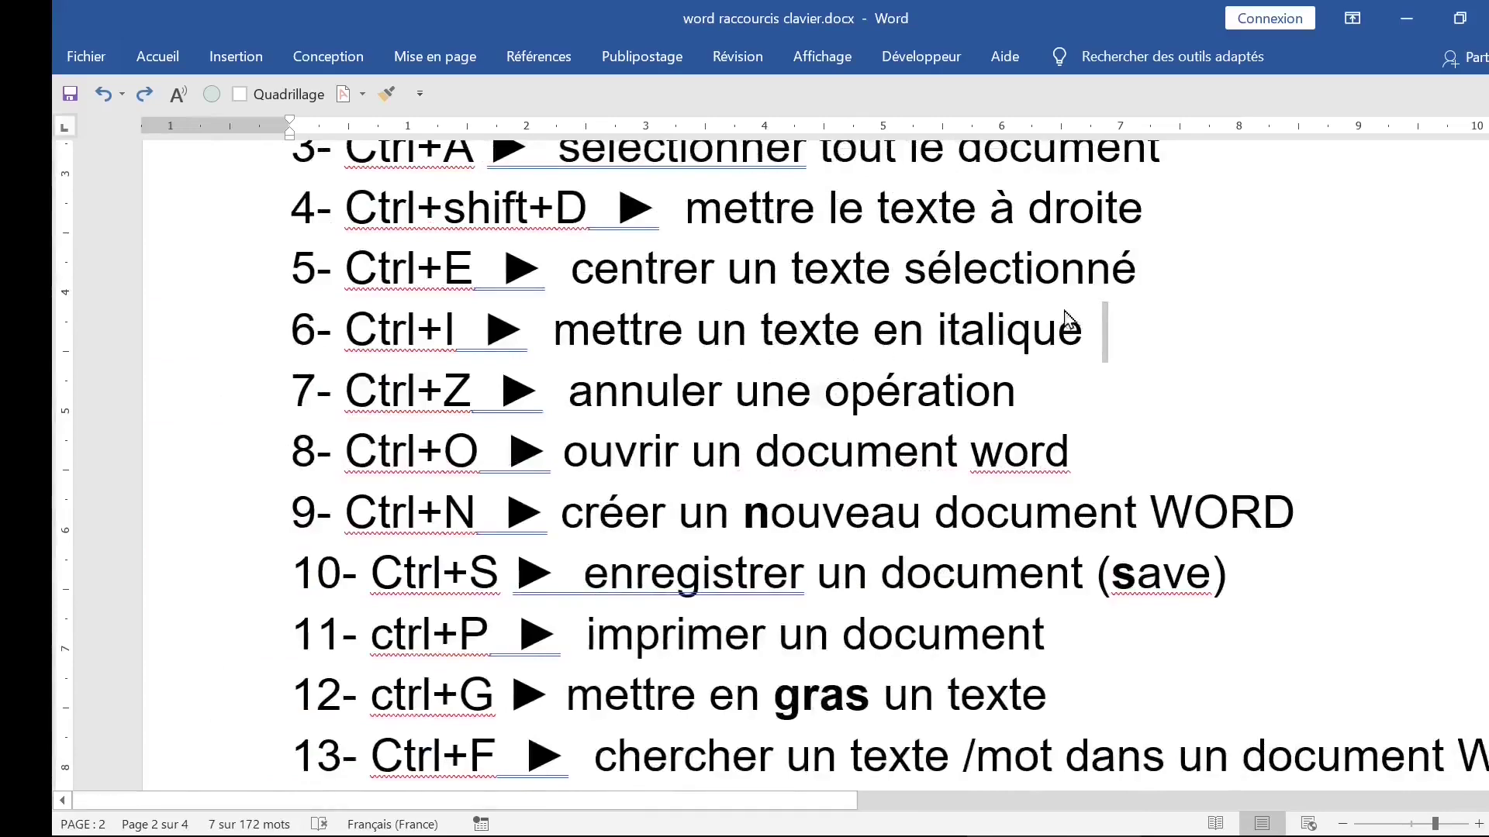
{"action": "left_click", "coordinate": [558, 330]}
{"action": "triple_click", "coordinate": [618, 313]}
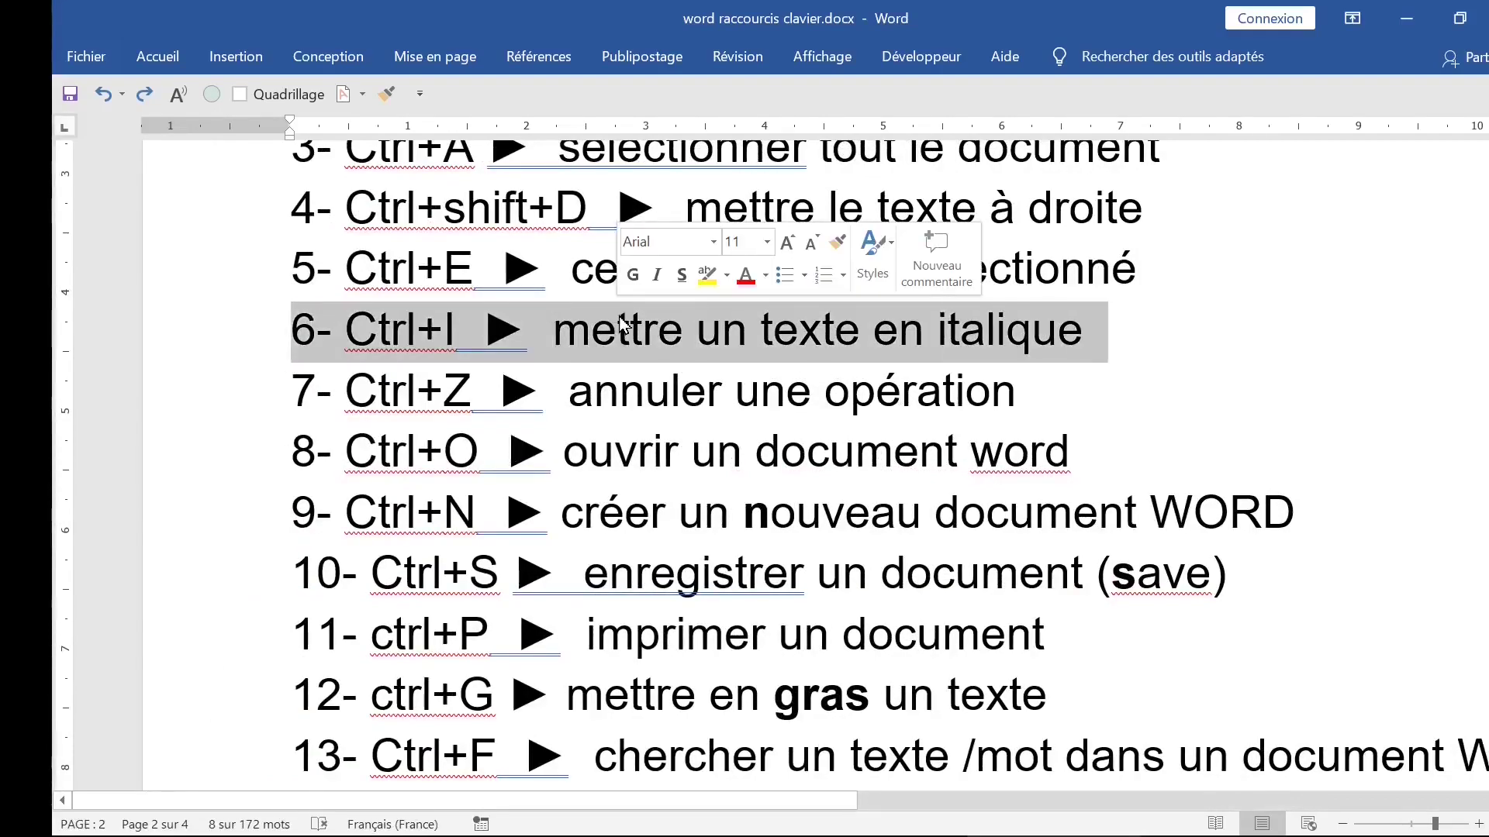
{"action": "key", "text": "ctrl+i"}
{"action": "key", "text": "ctrl+i"}
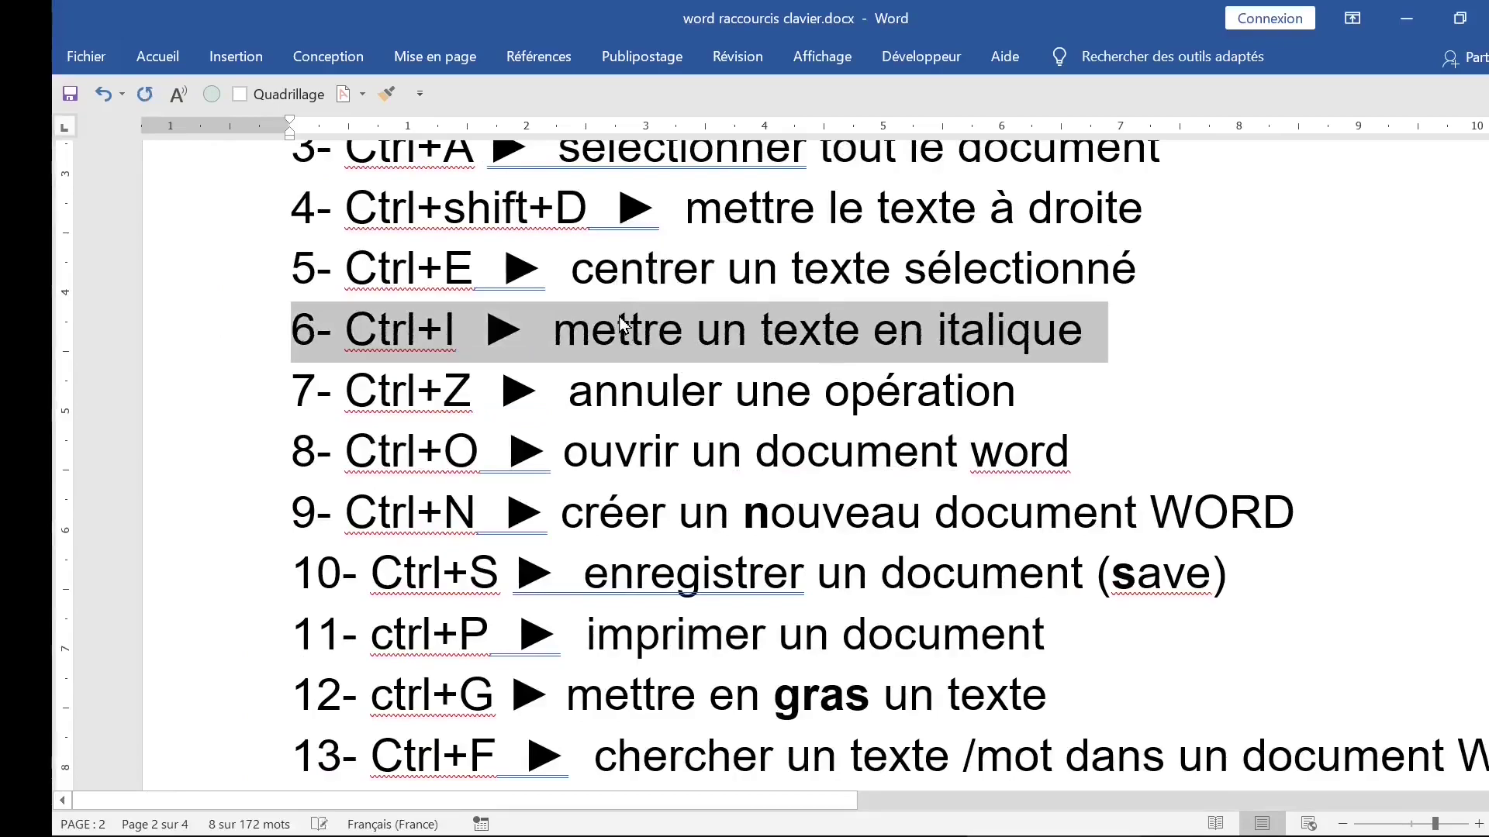
{"action": "key", "text": "ctrl+i"}
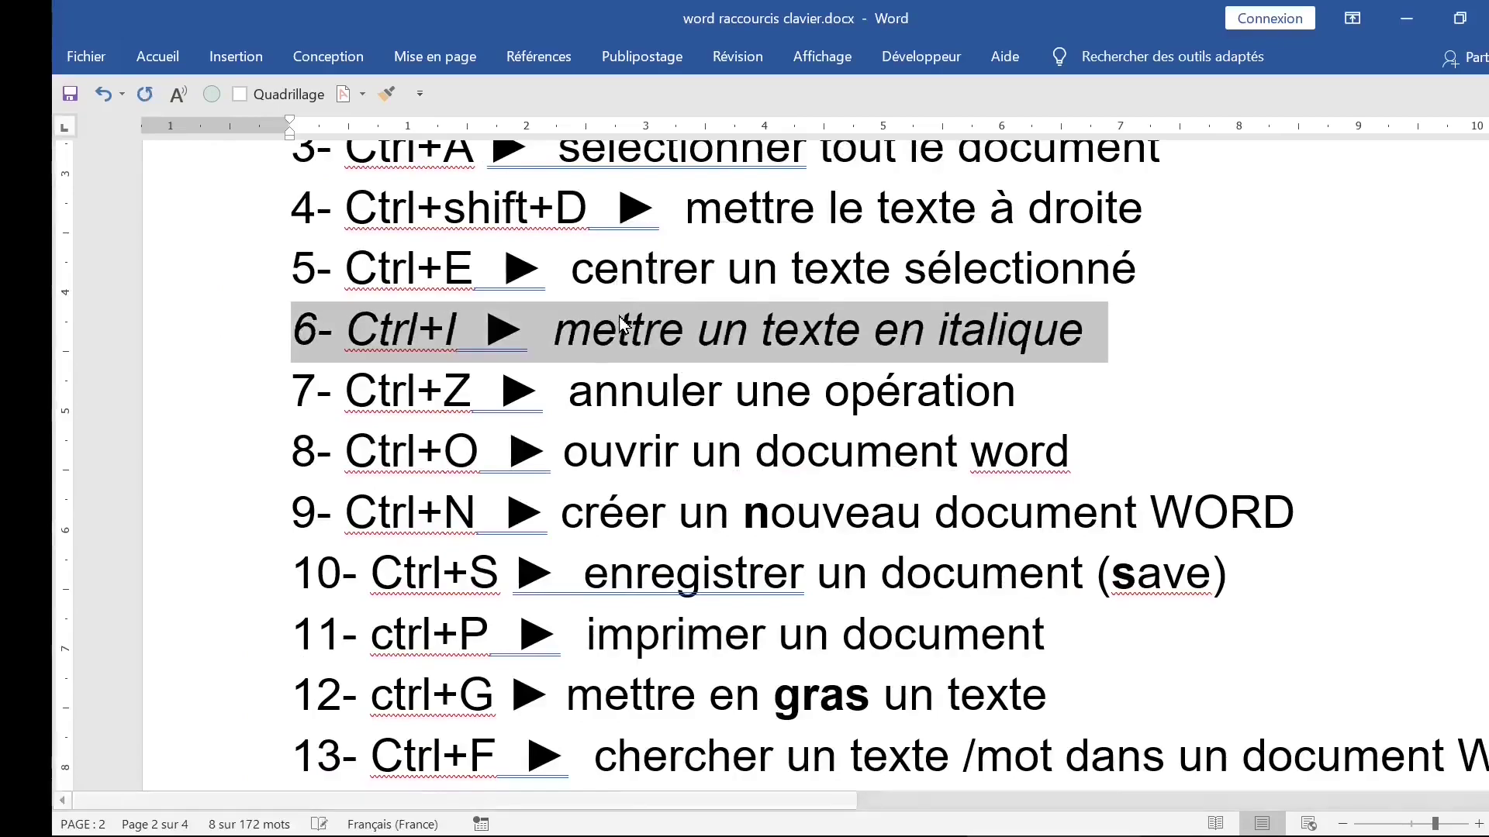
{"action": "left_click", "coordinate": [625, 376]}
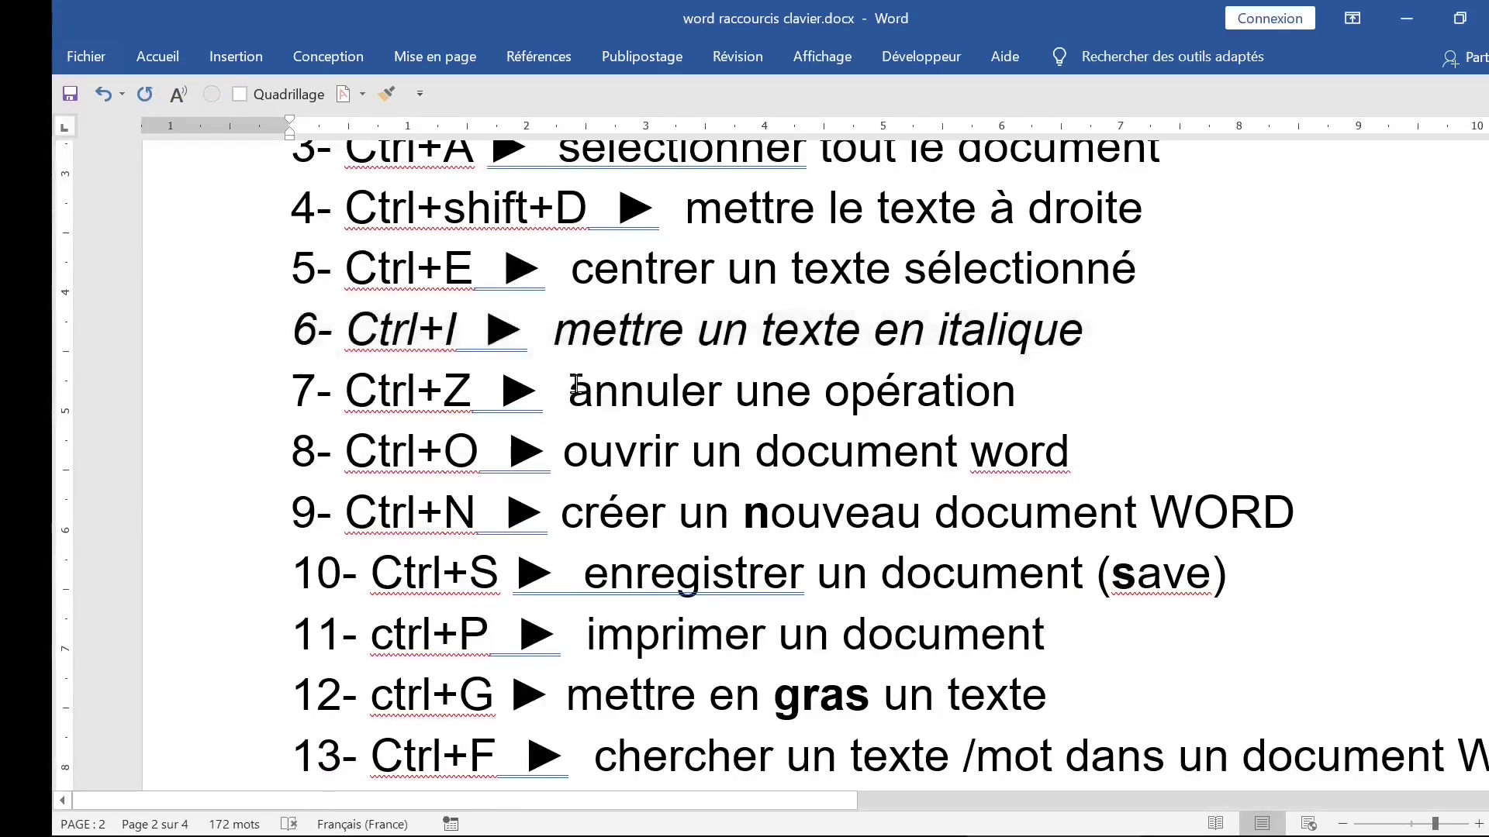
{"action": "left_click_drag", "start_coordinate": [571, 386], "coordinate": [928, 384]}
{"action": "left_click", "coordinate": [853, 384]}
{"action": "key", "text": "ctrl+z"}
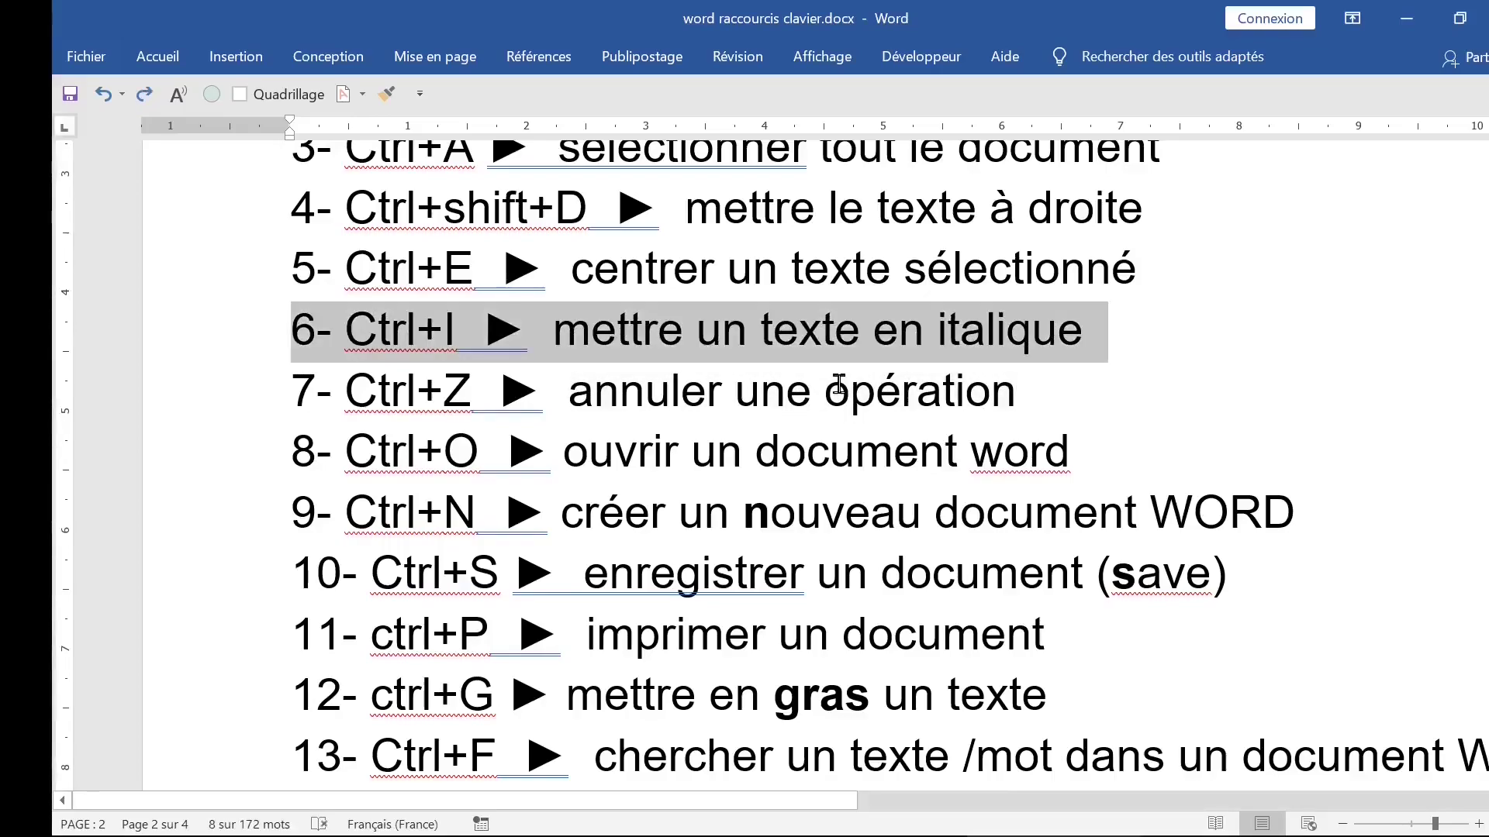
{"action": "left_click", "coordinate": [757, 455]}
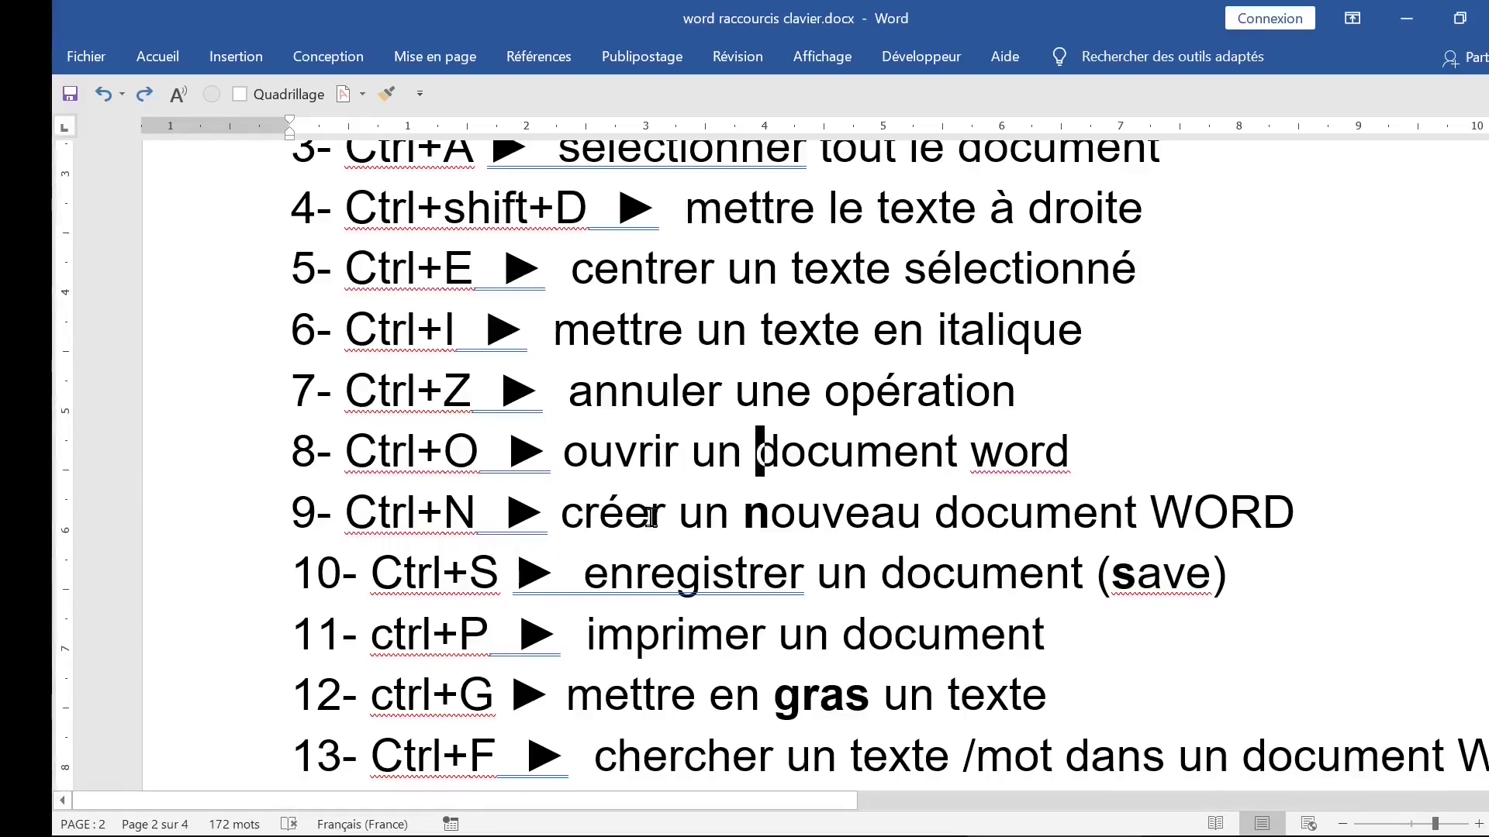
Create a new blank document with Ctrl+N and close it with Ctrl+W
{"action": "key", "text": "ctrl+n"}
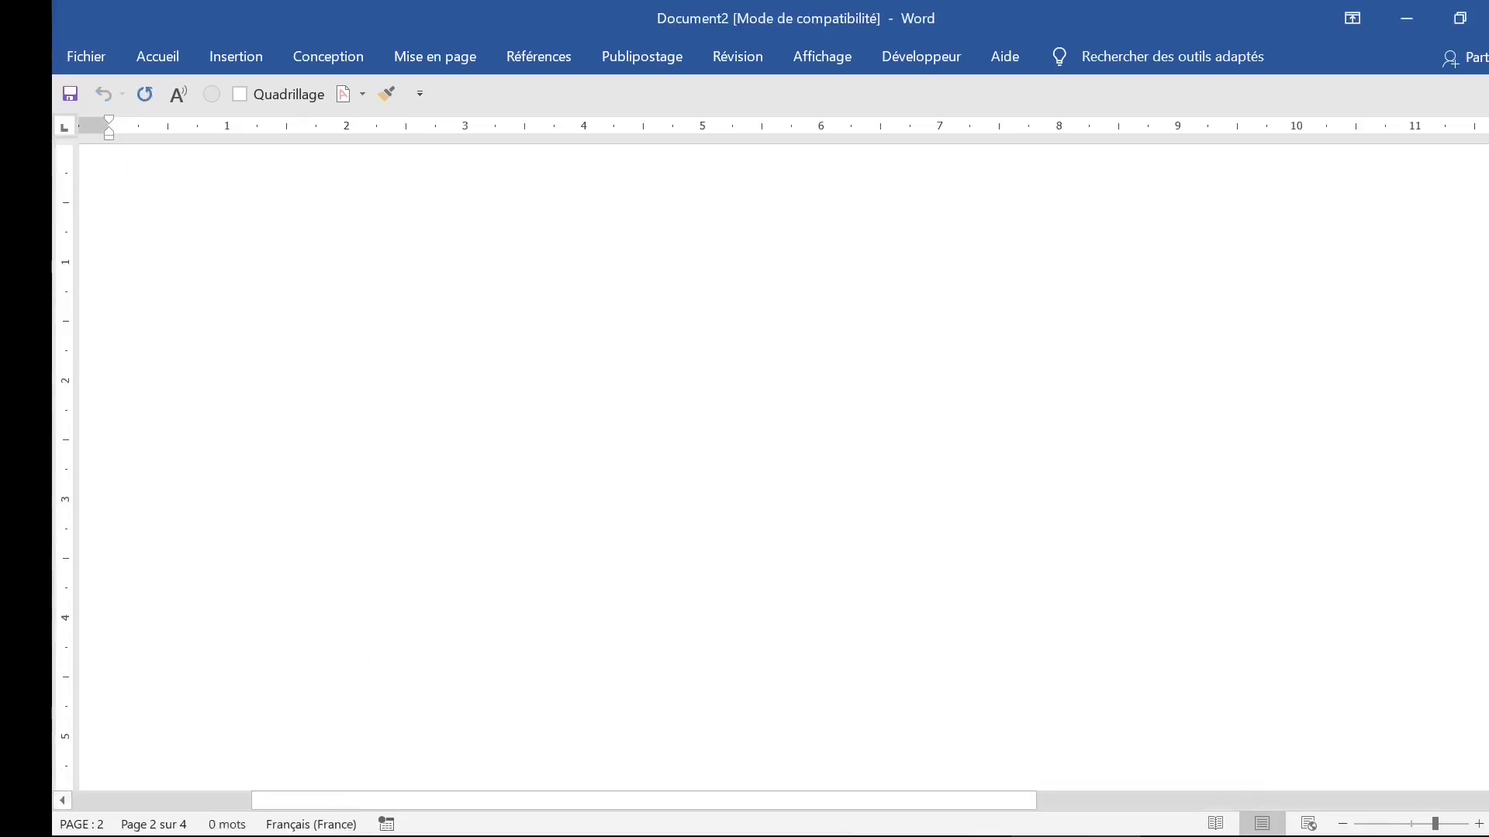
{"action": "key", "text": "ctrl+w"}
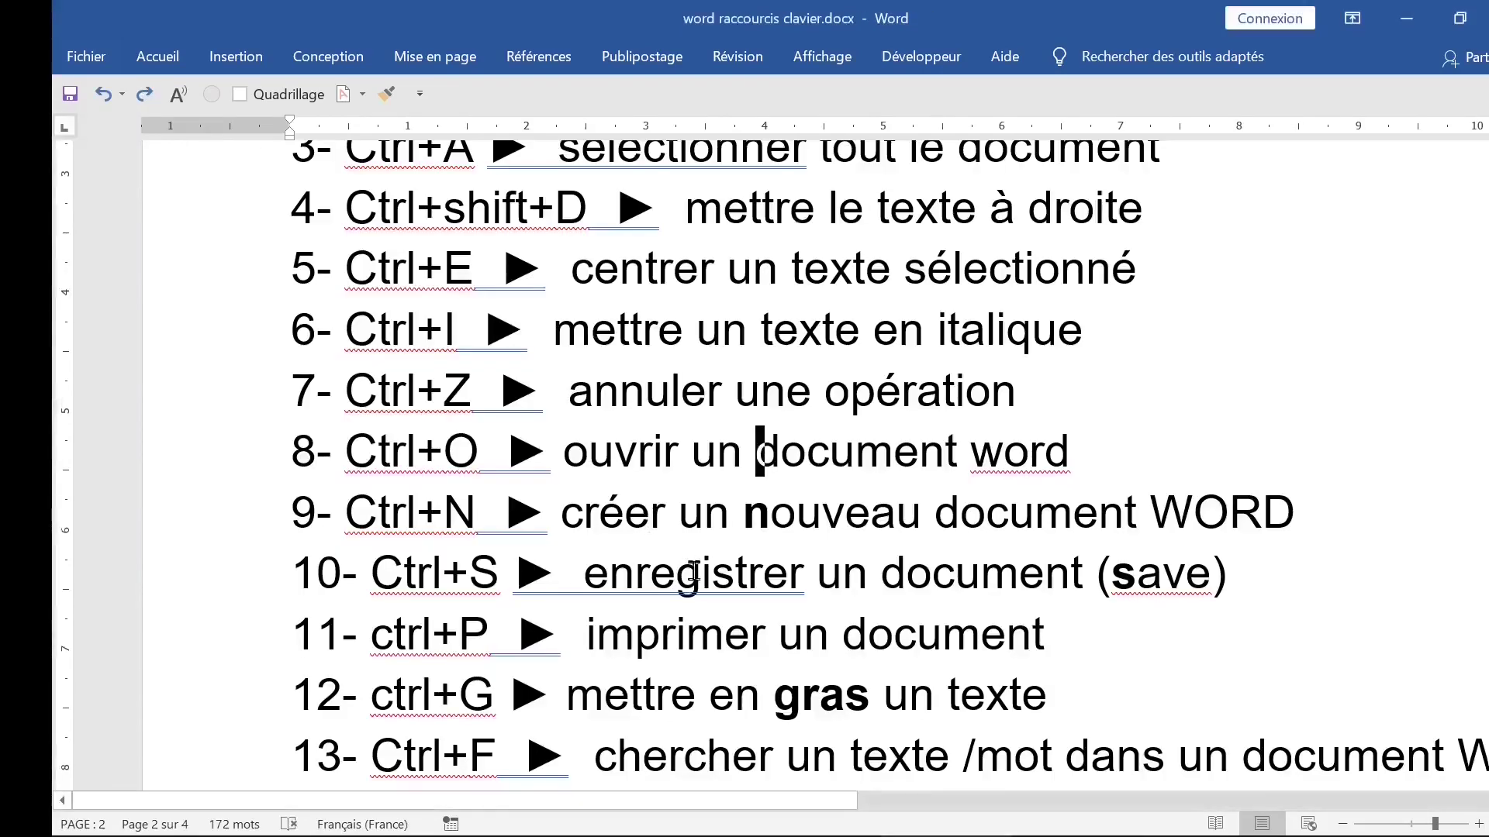
{"action": "left_click_drag", "start_coordinate": [585, 574], "coordinate": [1093, 576]}
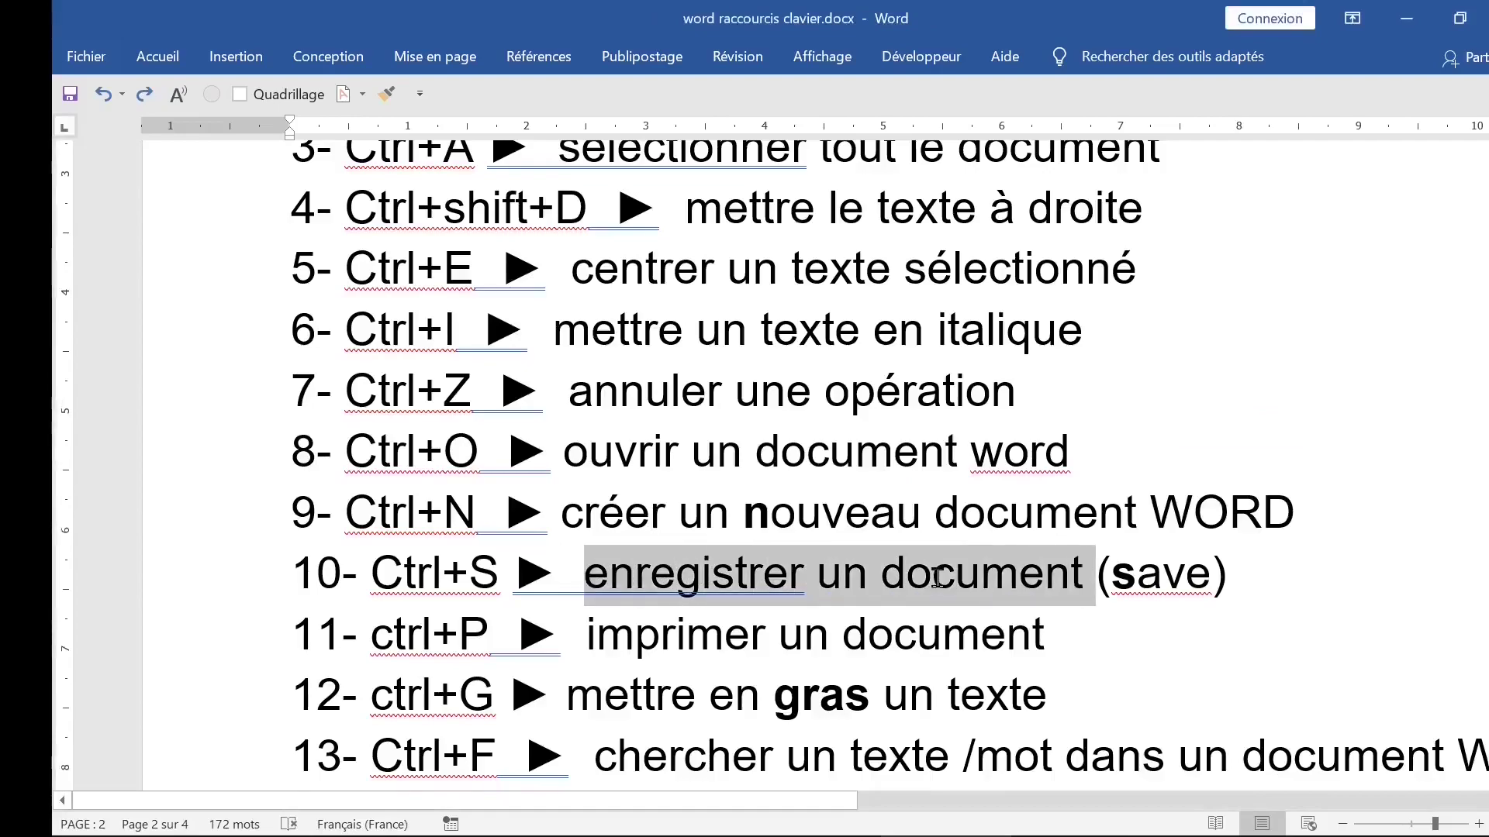
{"action": "left_click", "coordinate": [472, 574]}
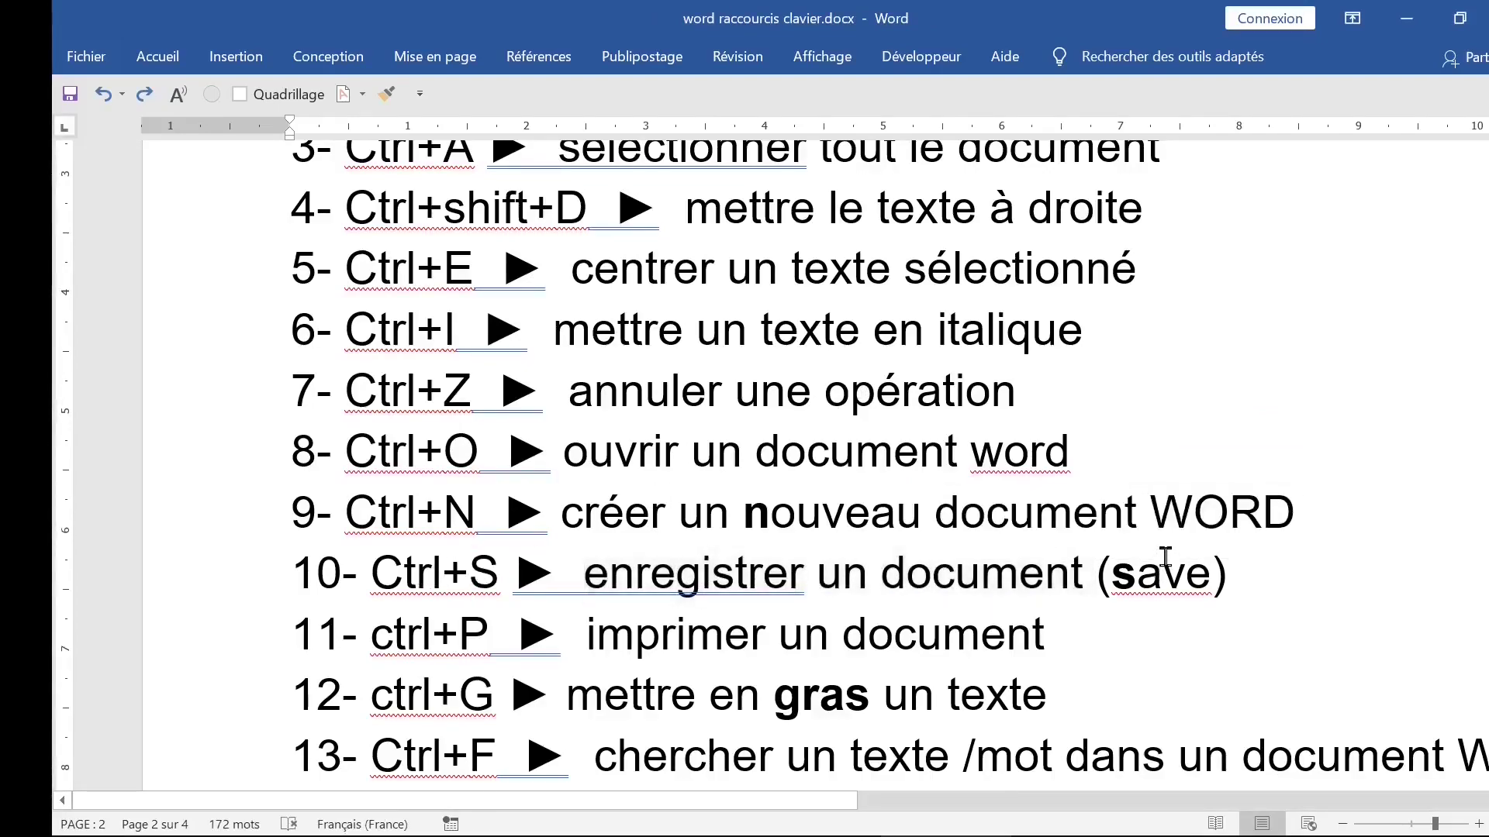
Save the shortcuts document with Ctrl+S
{"action": "left_click_drag", "start_coordinate": [1129, 569], "coordinate": [1113, 572]}
{"action": "left_click", "coordinate": [801, 508]}
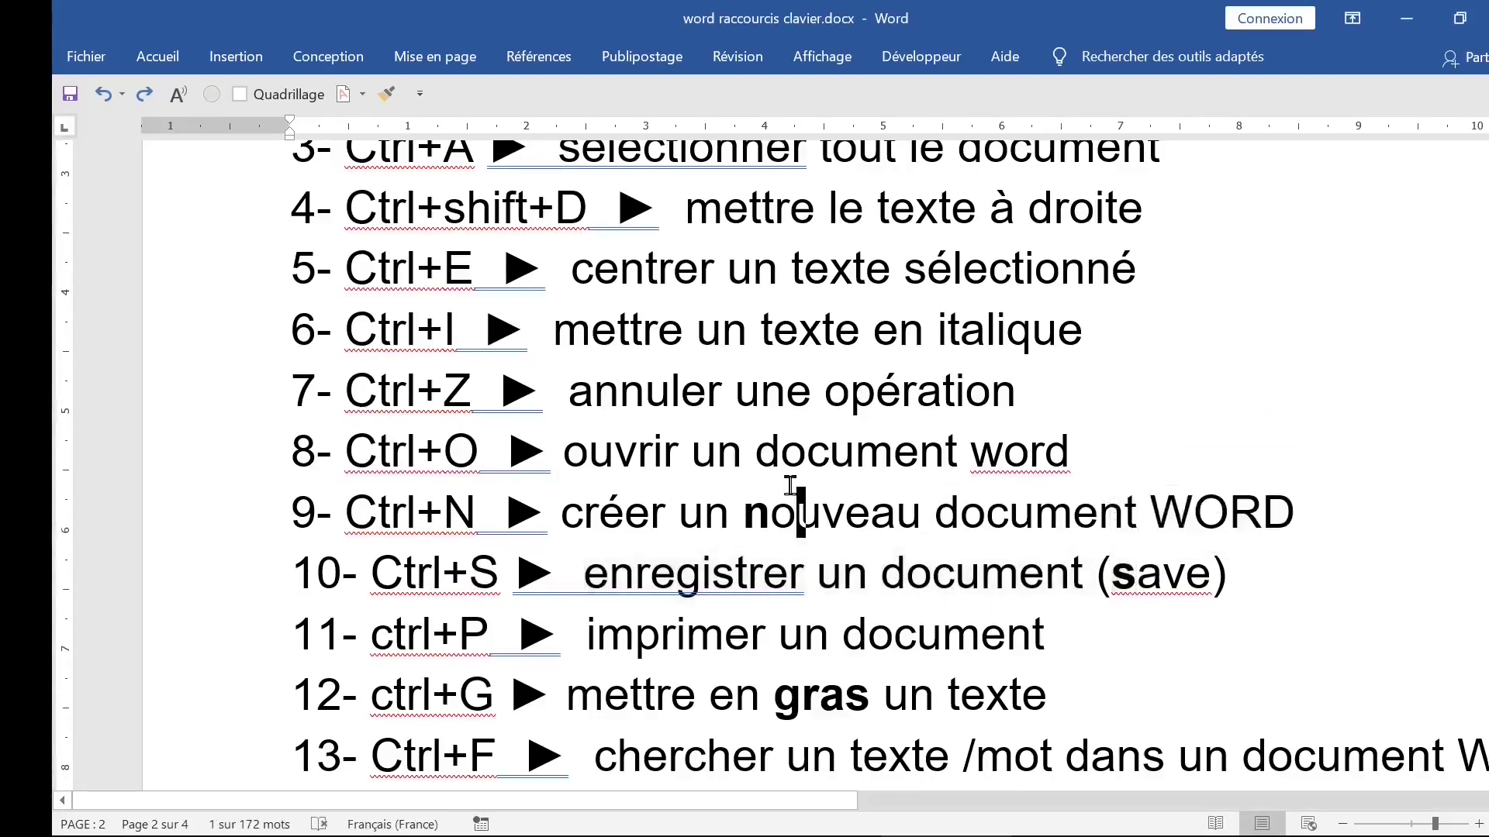
{"action": "key", "text": "ctrl+s"}
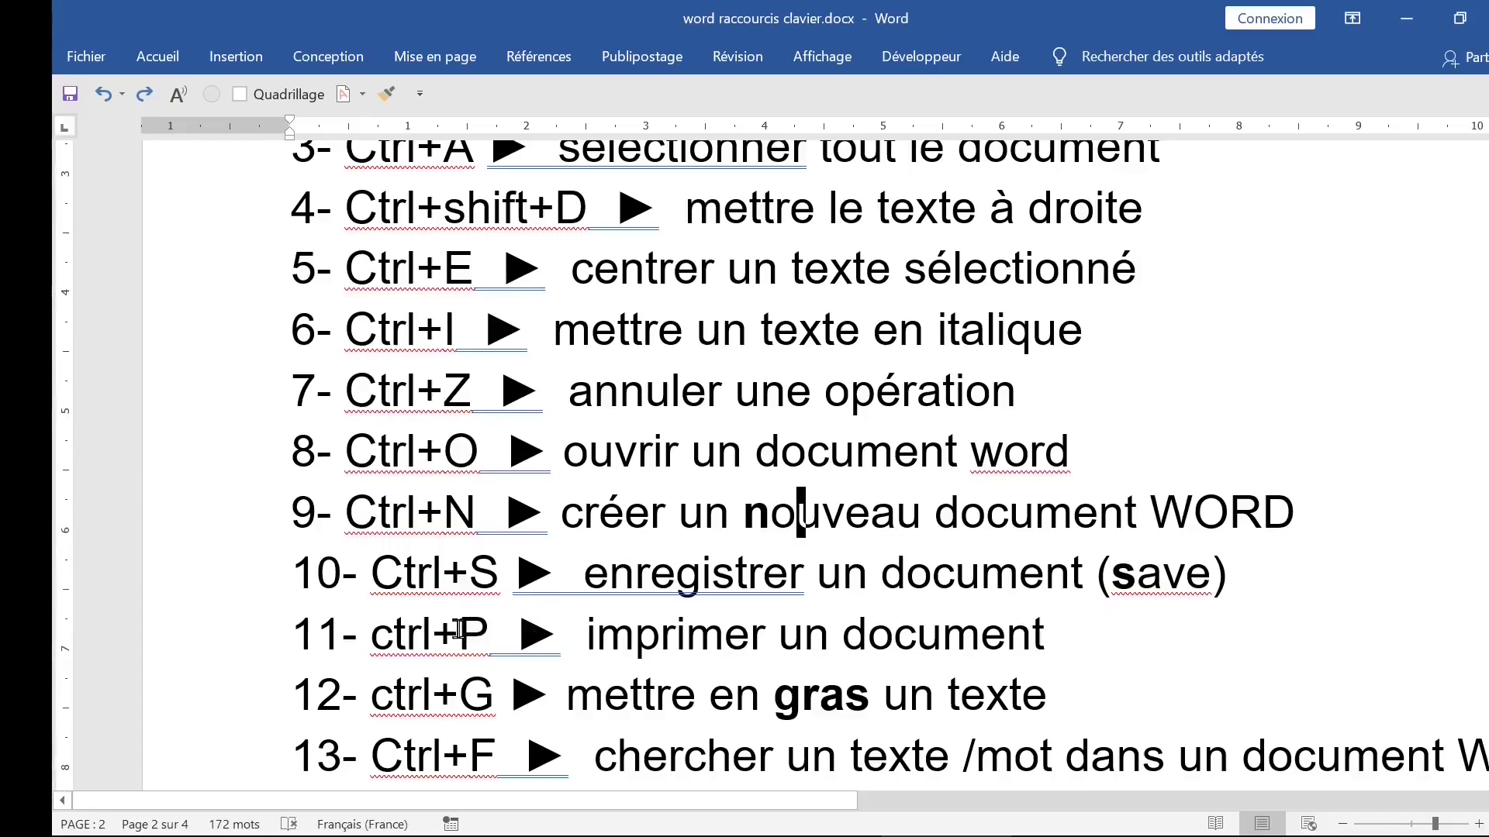
{"action": "left_click_drag", "start_coordinate": [459, 630], "coordinate": [489, 632]}
{"action": "left_click", "coordinate": [720, 441]}
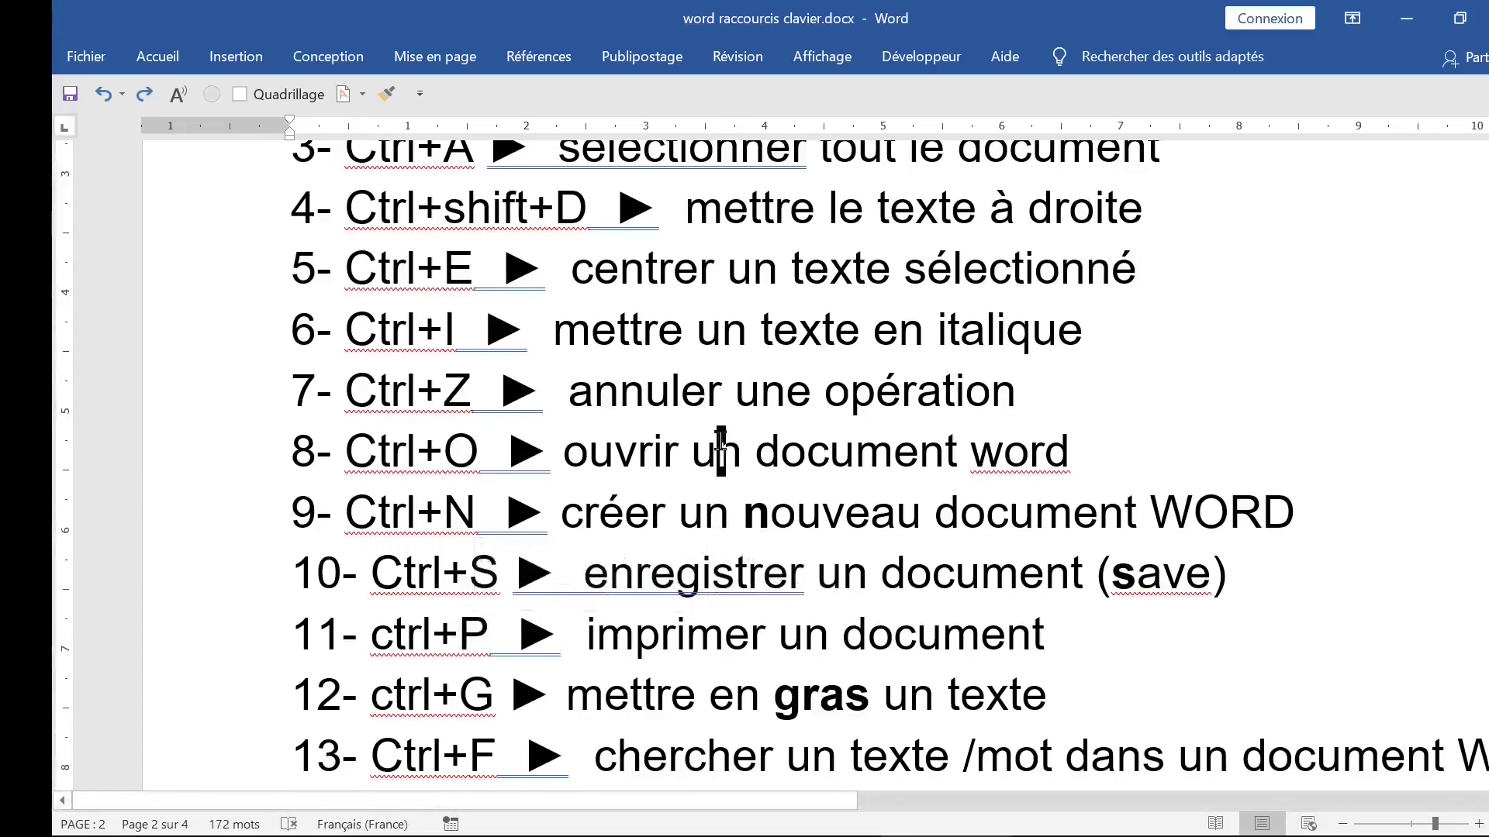
{"action": "key", "text": "ctrl+p"}
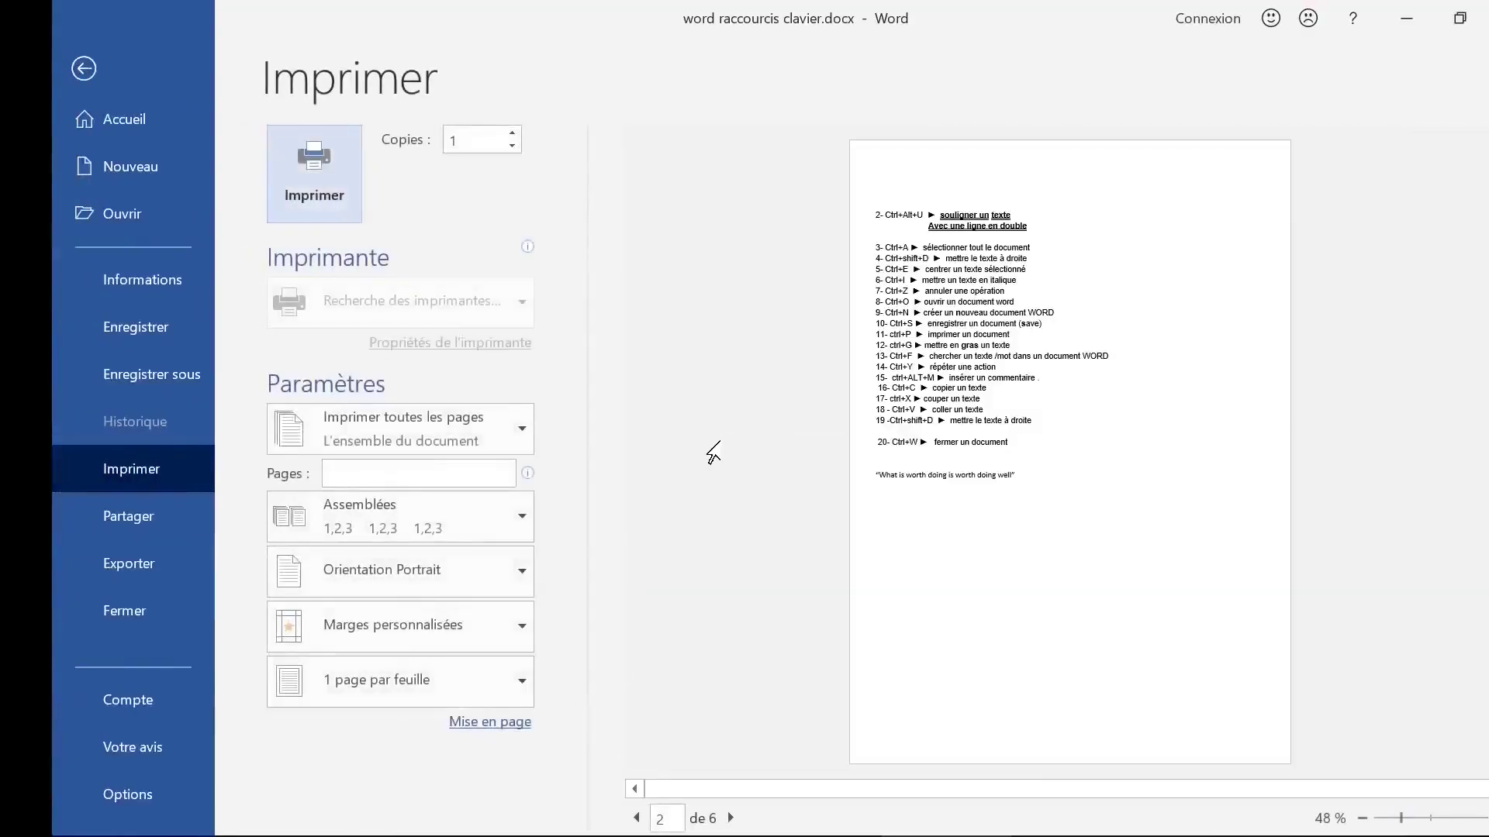
{"action": "key", "text": "Escape"}
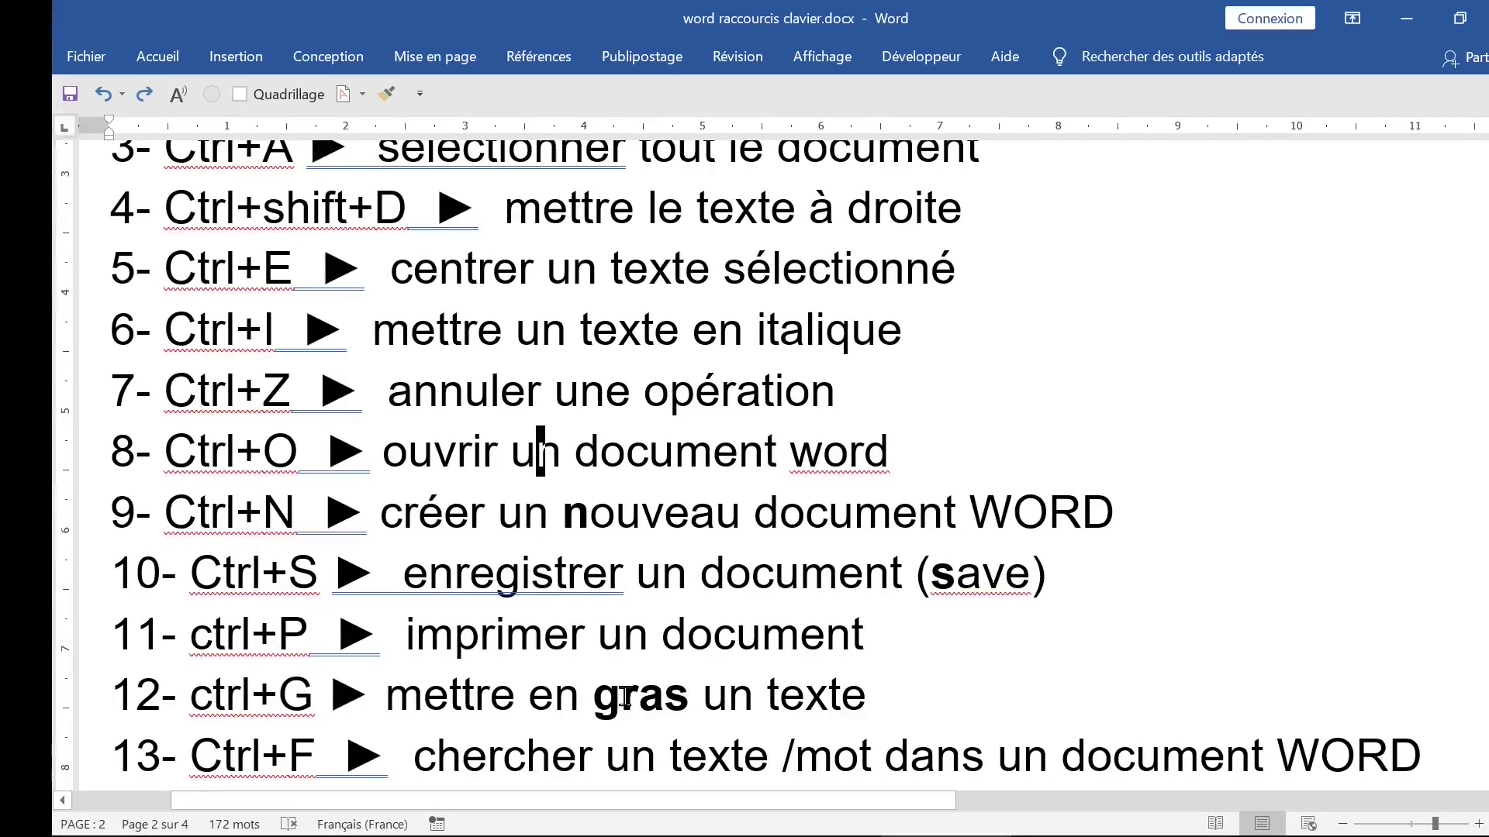
{"action": "left_click", "coordinate": [624, 696]}
Toggle bold on 'mettre' in item 12 with Ctrl+G so only 'gras' stays bold
{"action": "left_click", "coordinate": [485, 690]}
{"action": "double_click", "coordinate": [486, 690]}
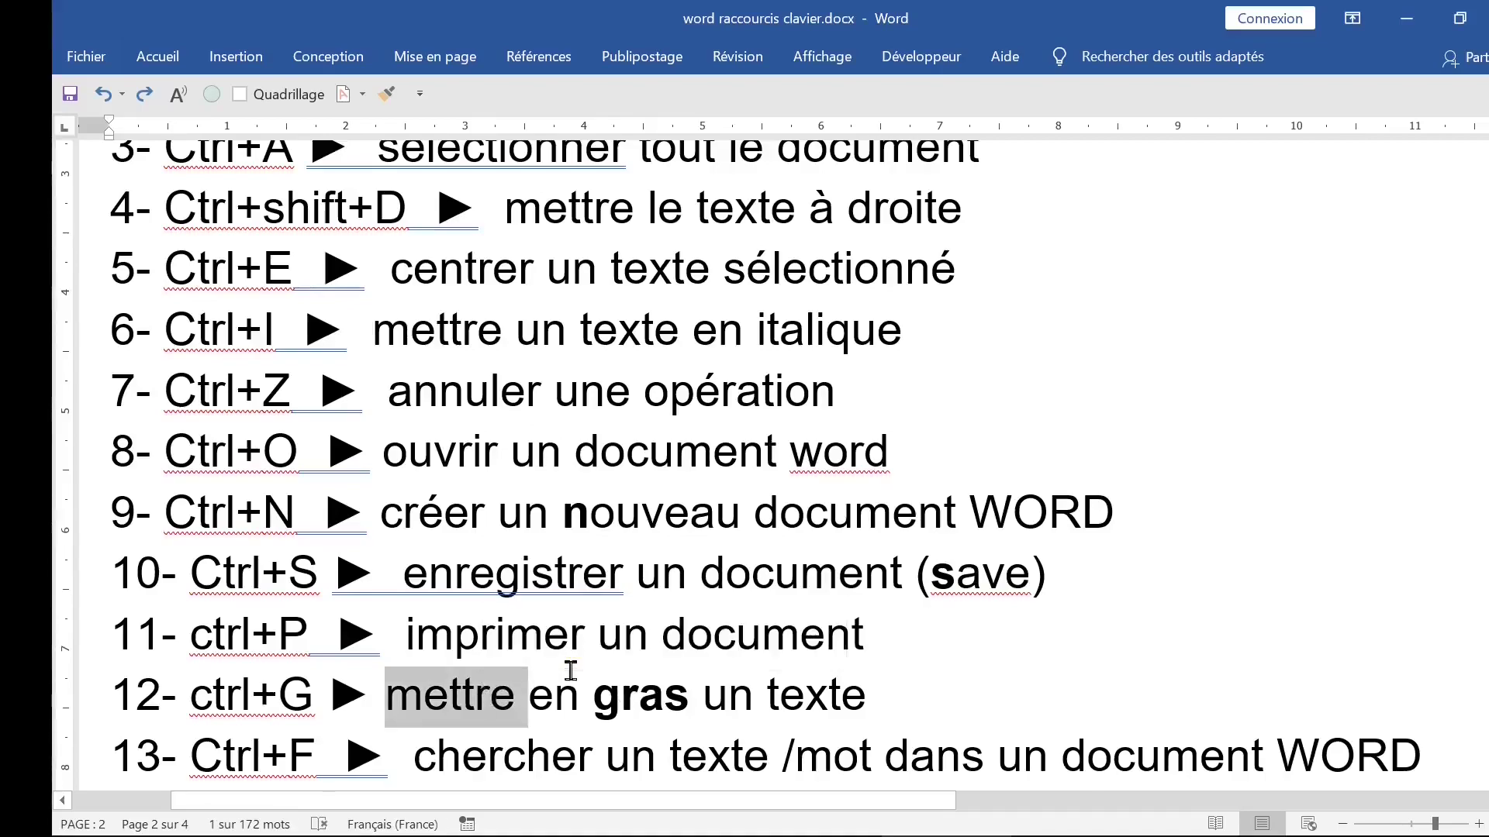
{"action": "key", "text": "ctrl+g"}
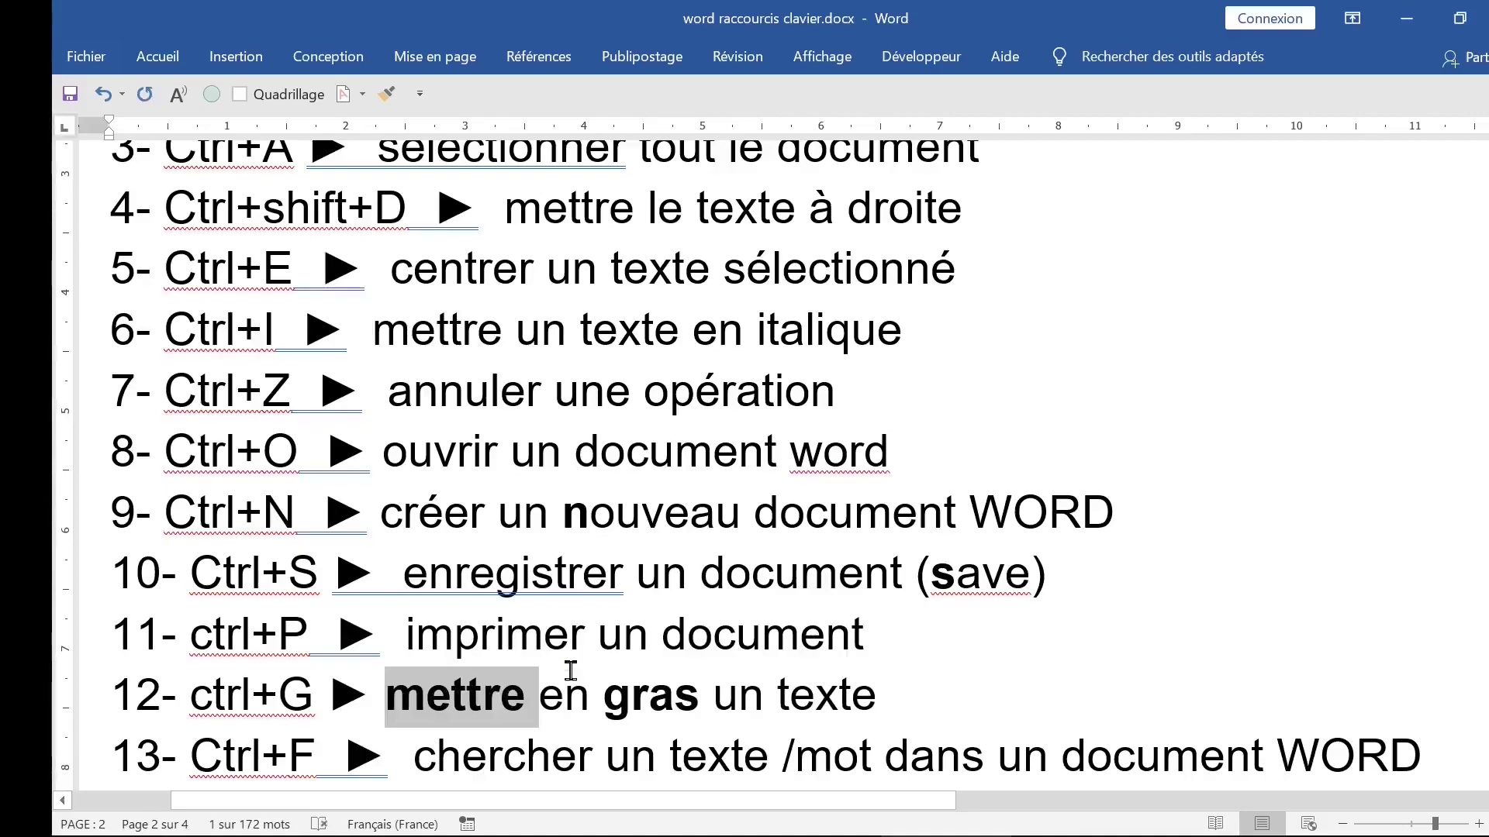
{"action": "key", "text": "ctrl+g"}
{"action": "key", "text": "ctrl+g"}
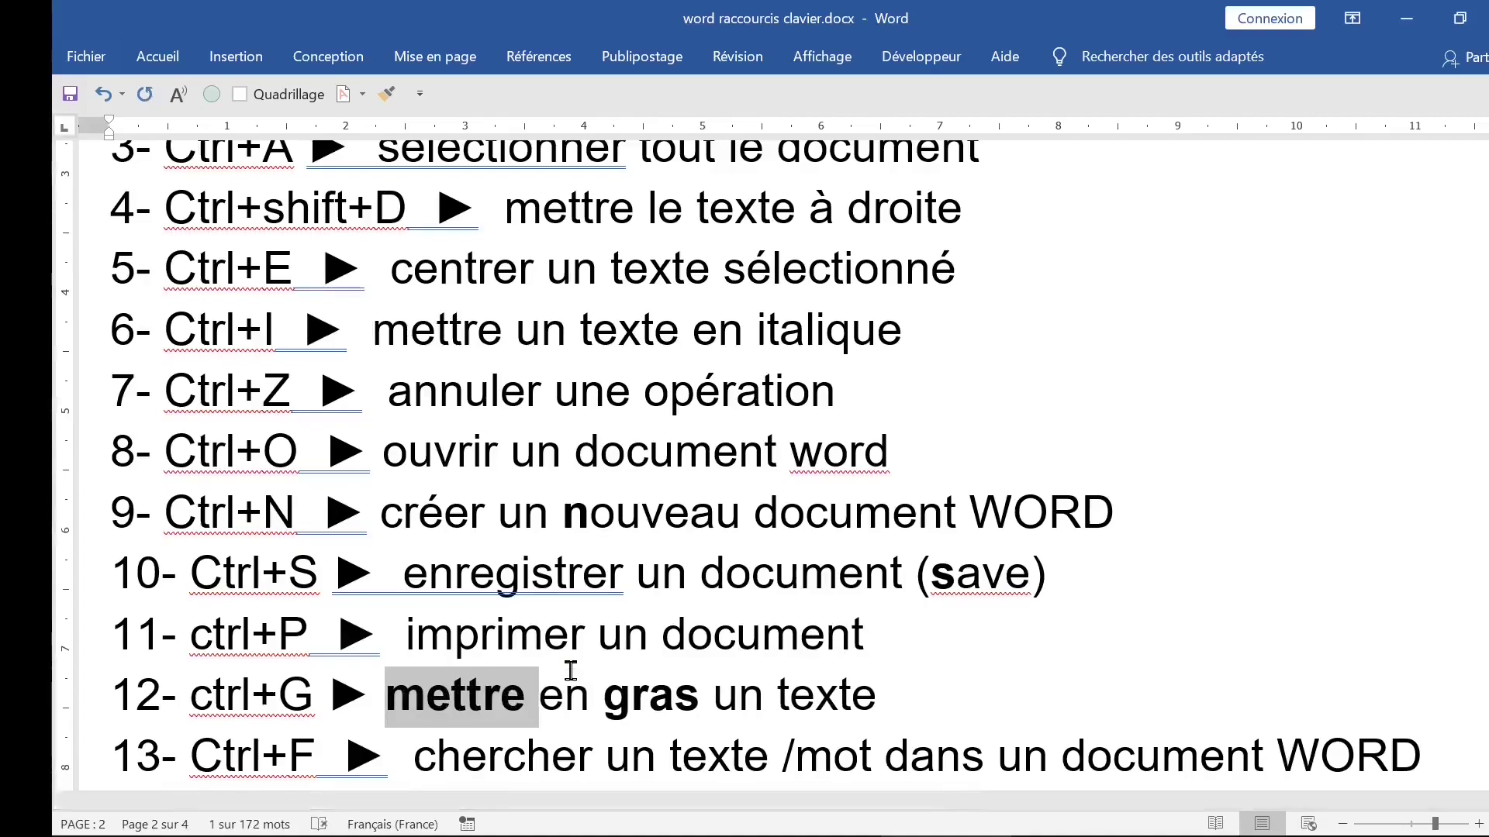
{"action": "key", "text": "ctrl+g"}
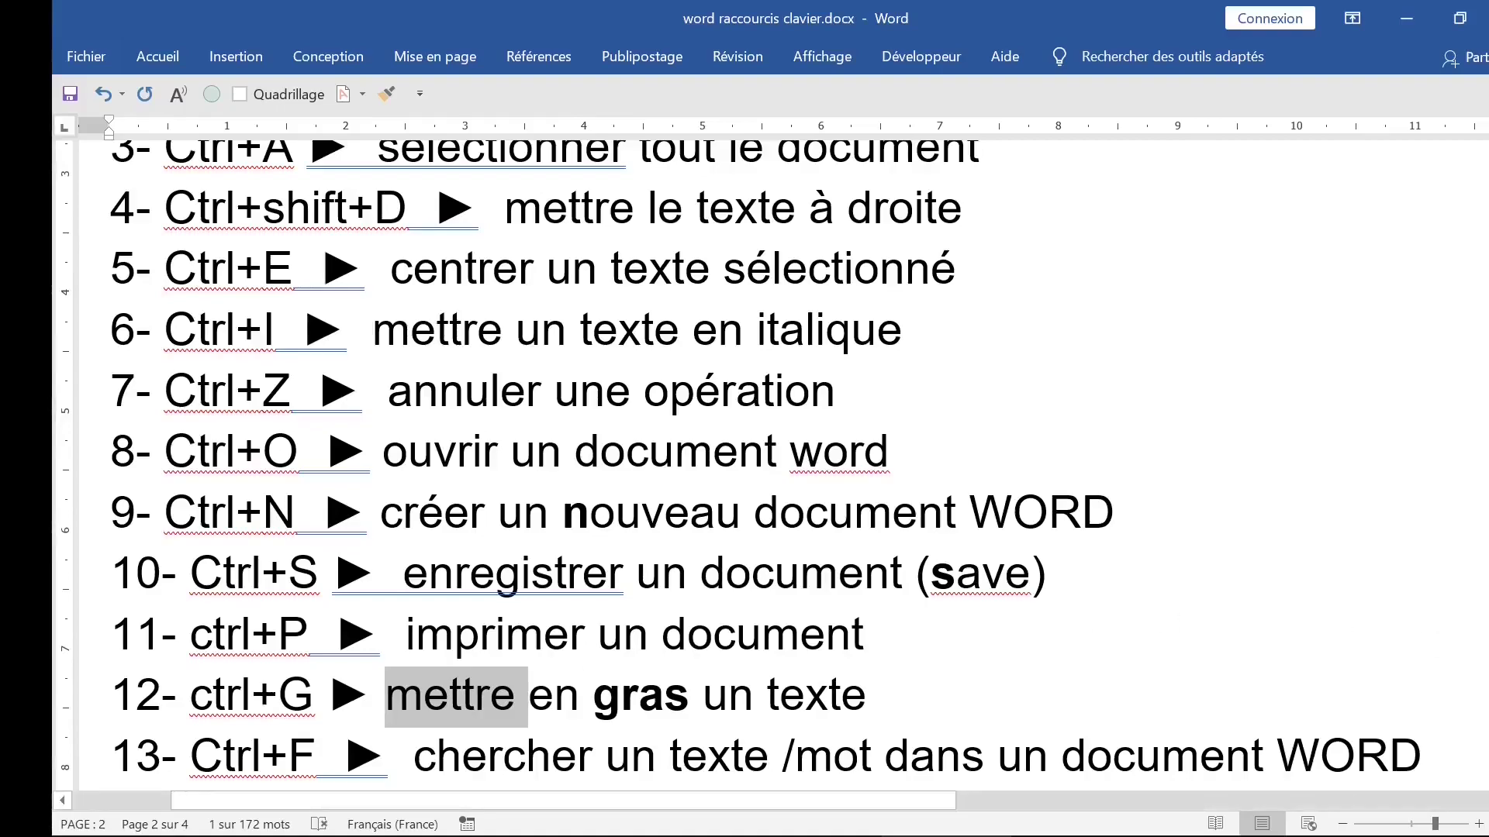
{"action": "scroll", "coordinate": [765, 465], "scroll_direction": "down", "scroll_amount": 1}
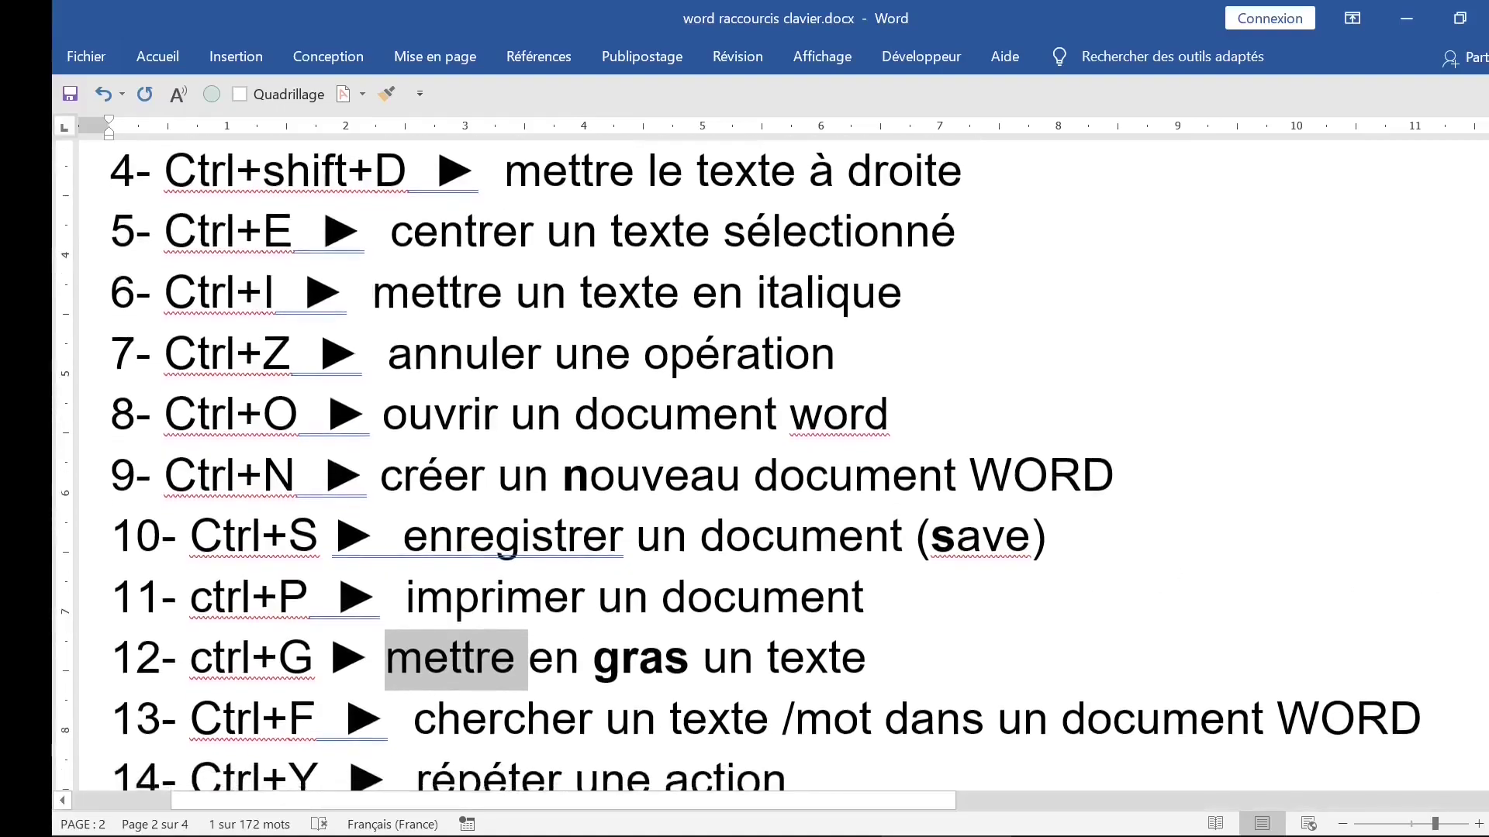
{"action": "left_click", "coordinate": [650, 659]}
{"action": "key", "text": "ctrl+f"}
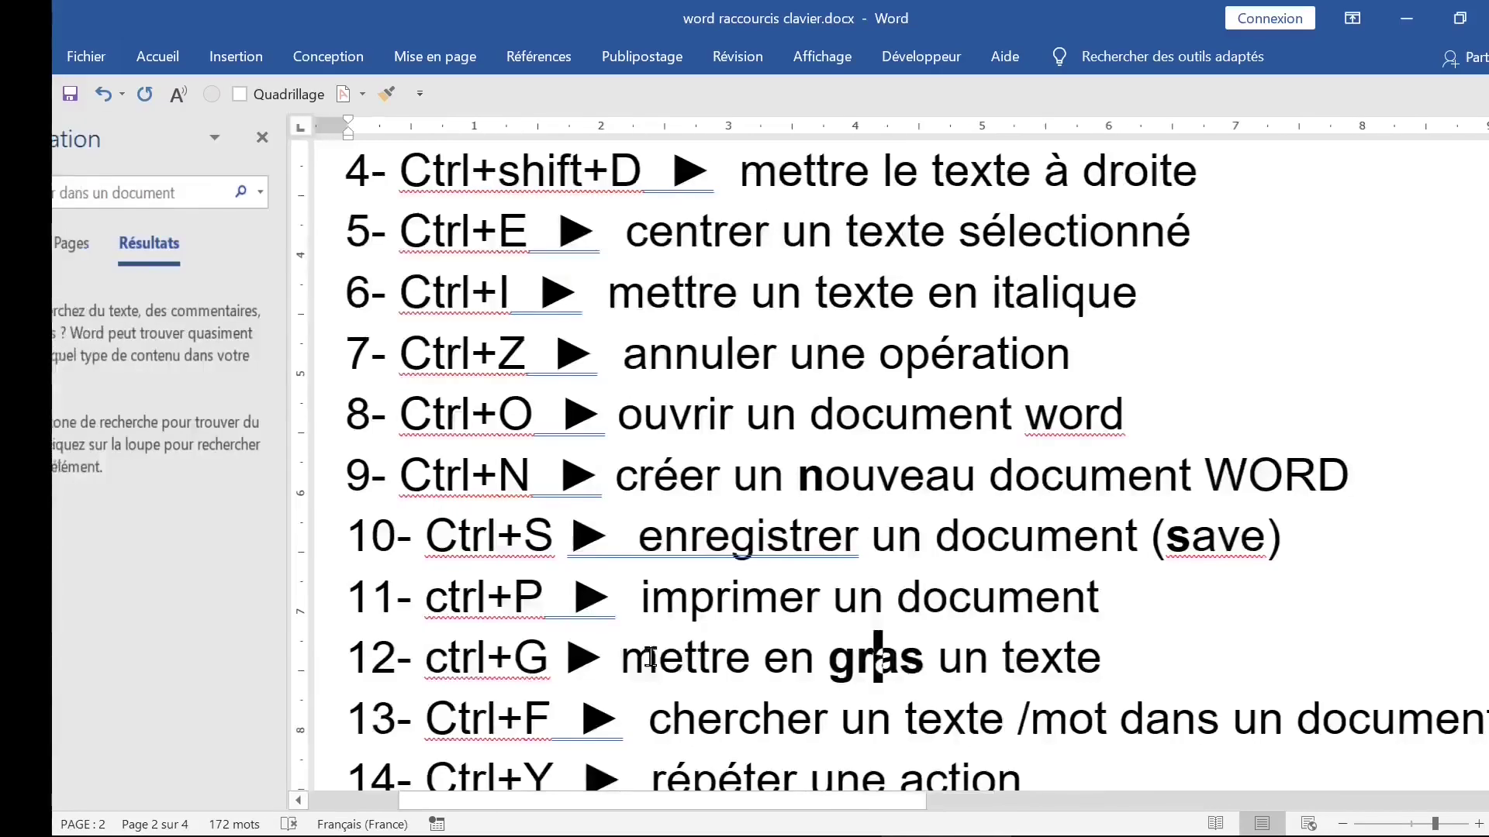
{"action": "type", "text": "droite"}
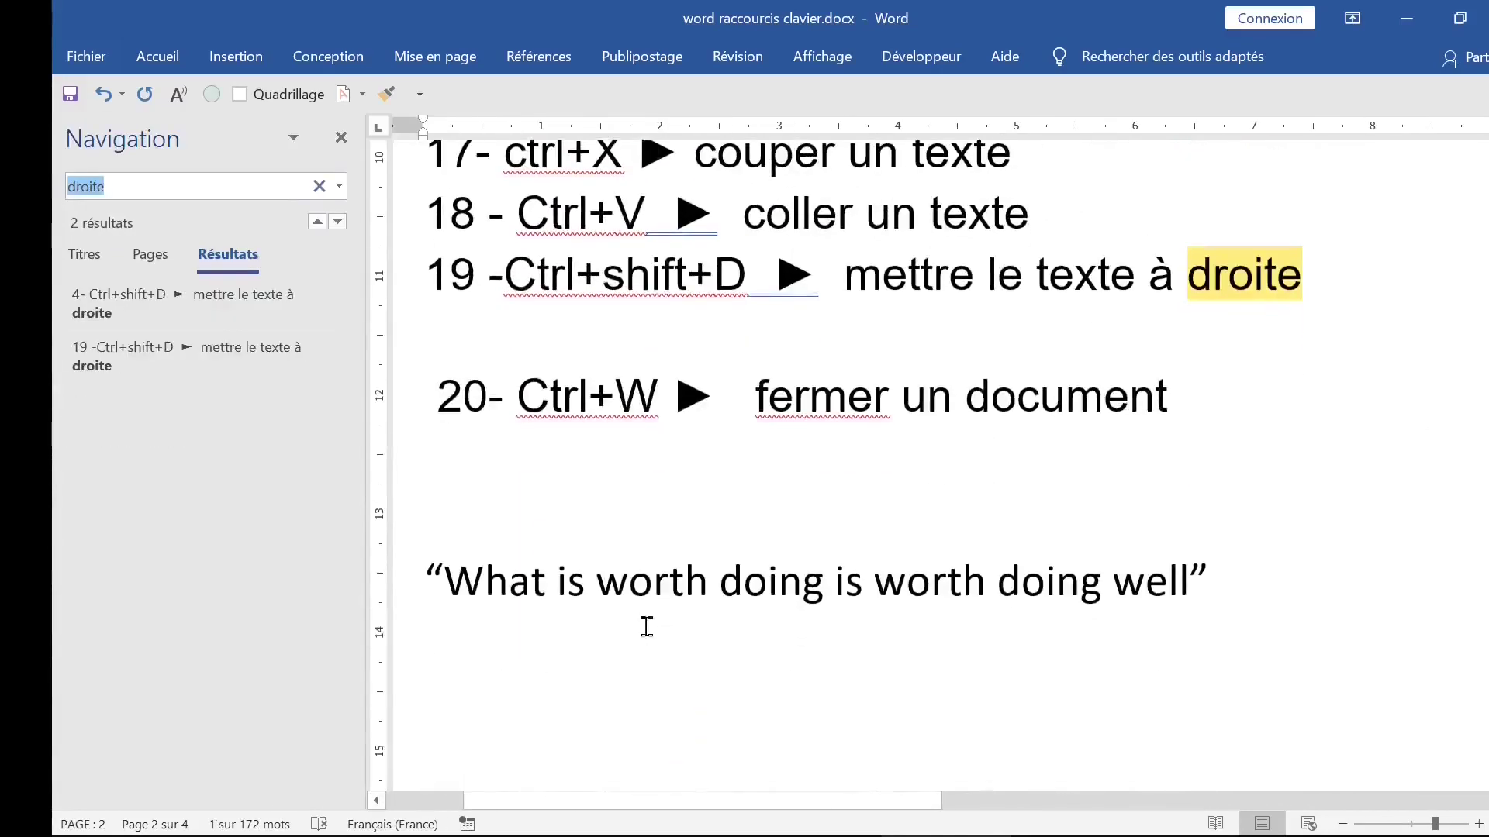
{"action": "left_click", "coordinate": [132, 186]}
{"action": "left_click_drag", "start_coordinate": [116, 186], "coordinate": [65, 186]}
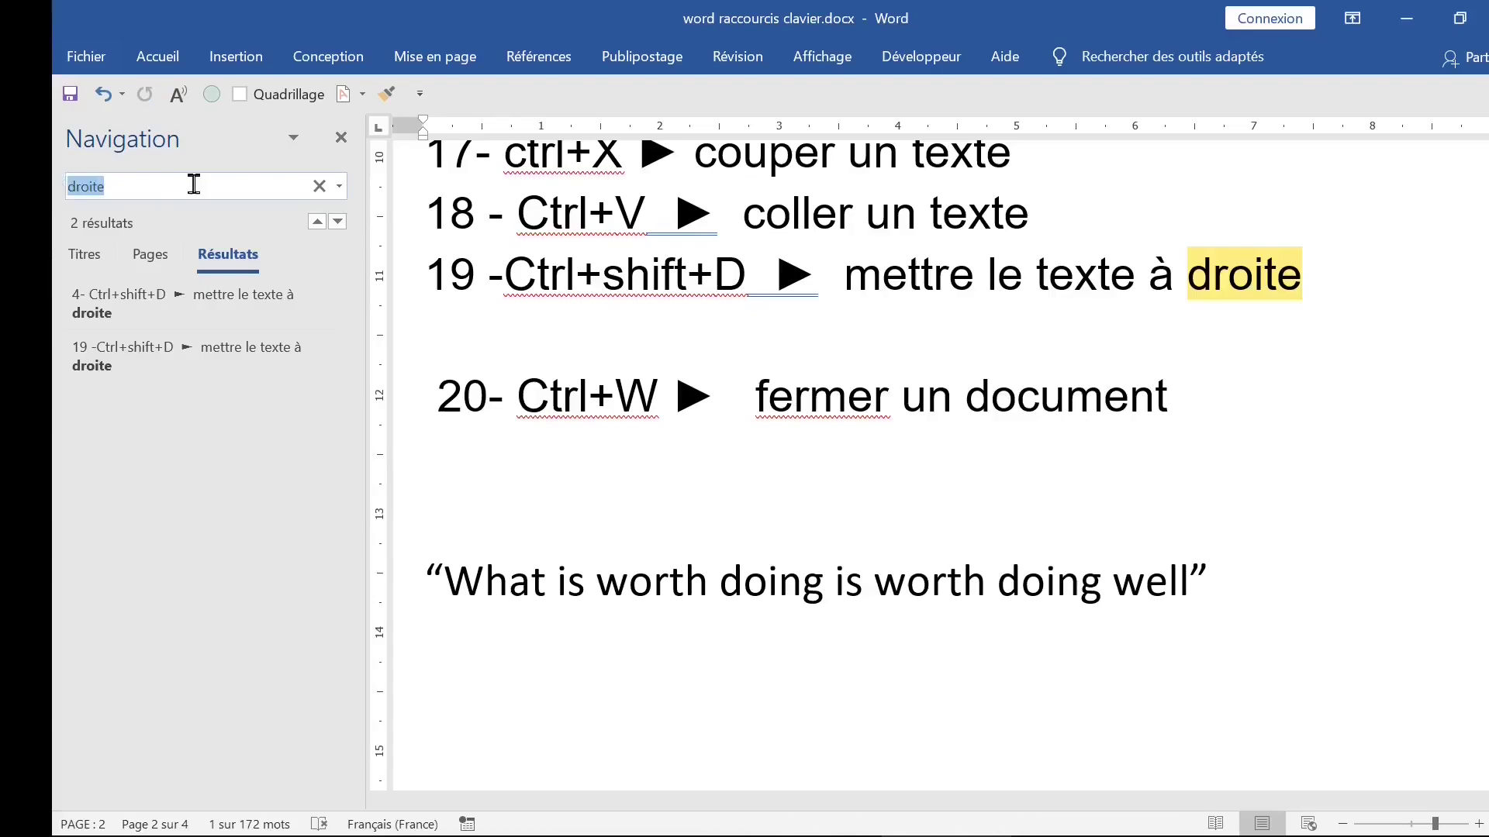
{"action": "type", "text": "abonn"}
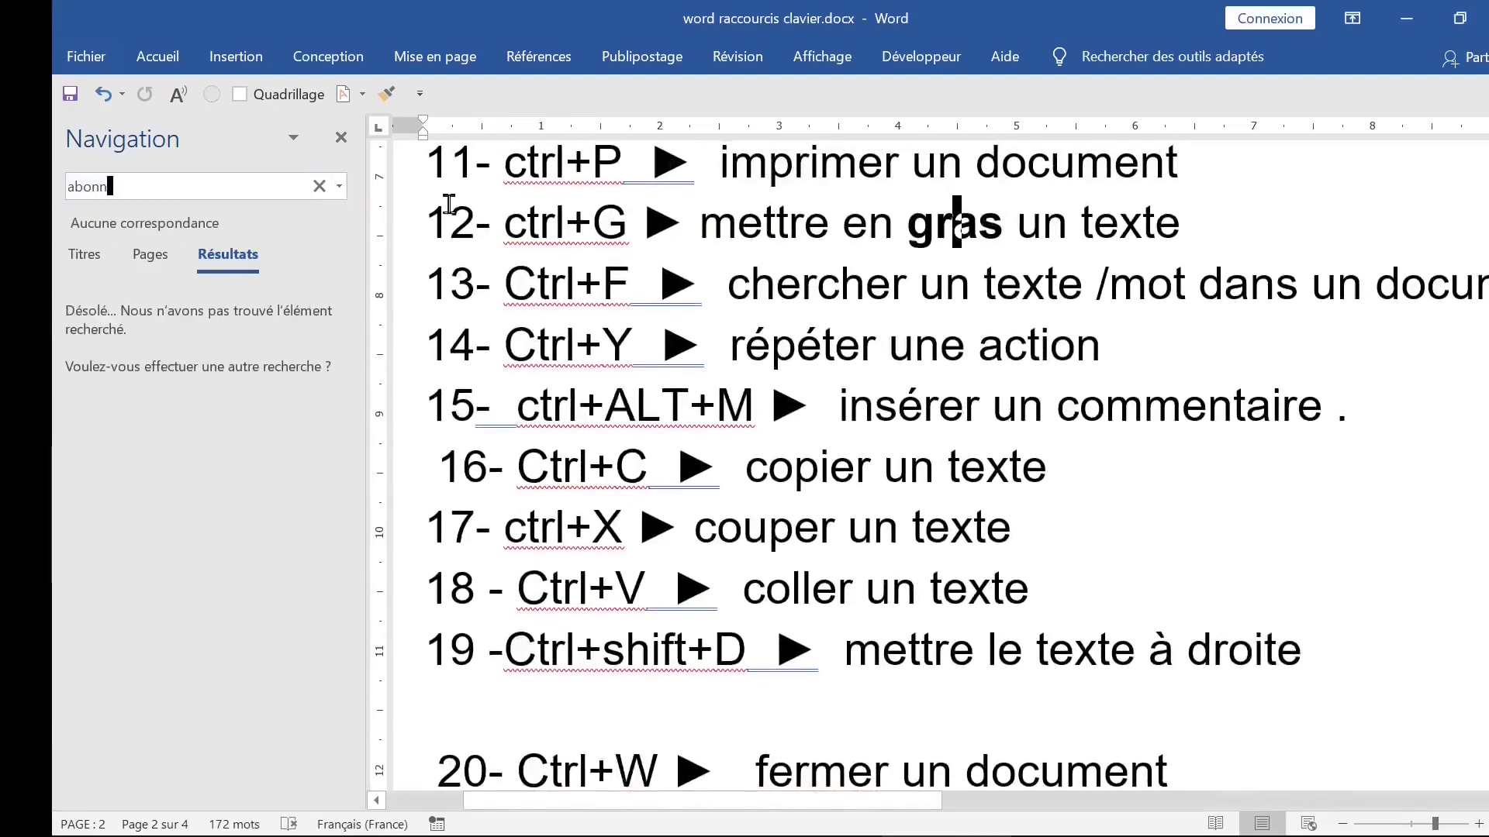
{"action": "type", "text": "e"}
{"action": "left_click_drag", "start_coordinate": [70, 187], "coordinate": [232, 187]}
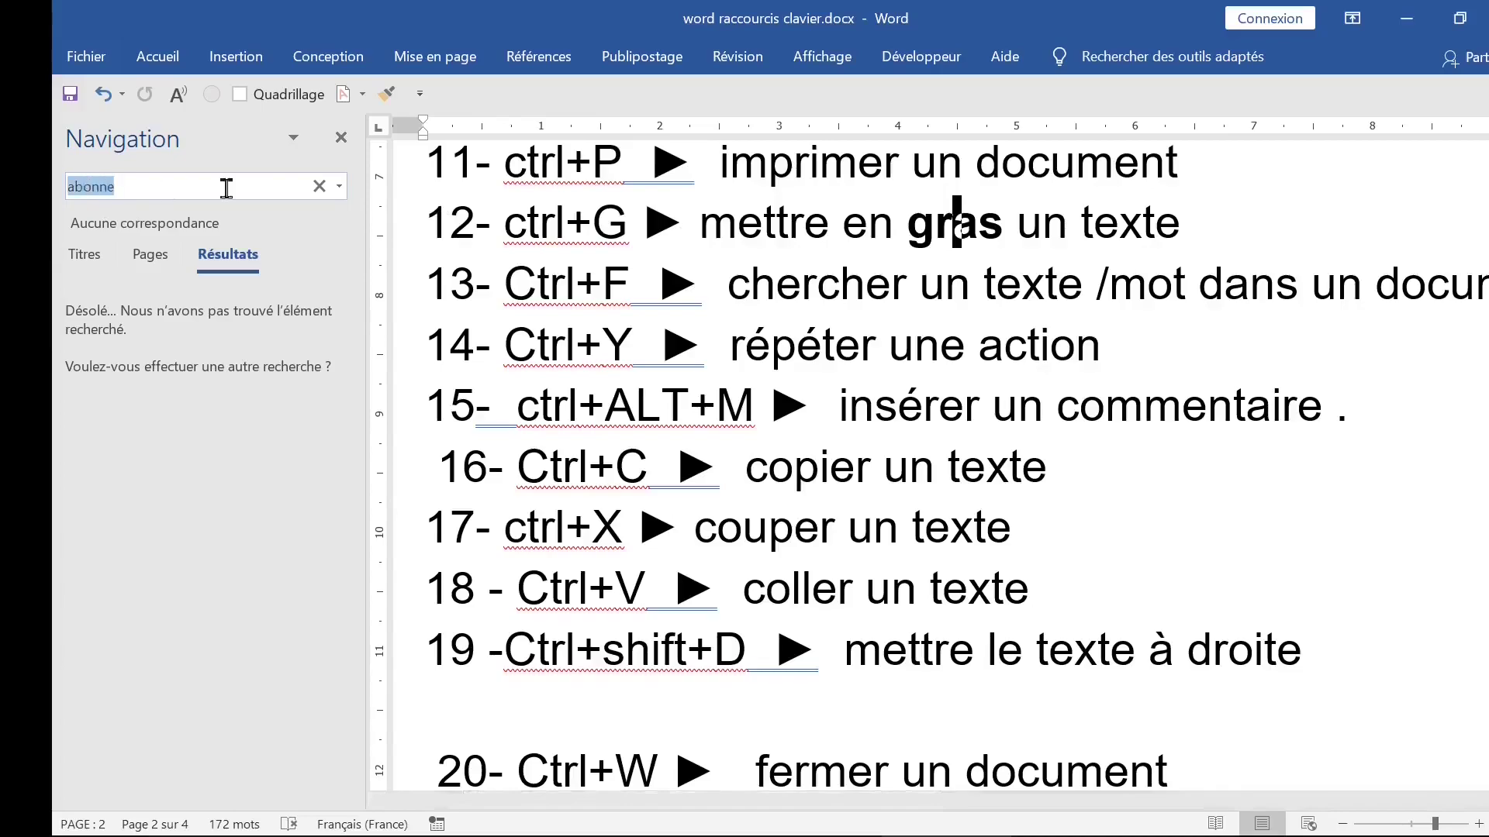
{"action": "type", "text": "gras"}
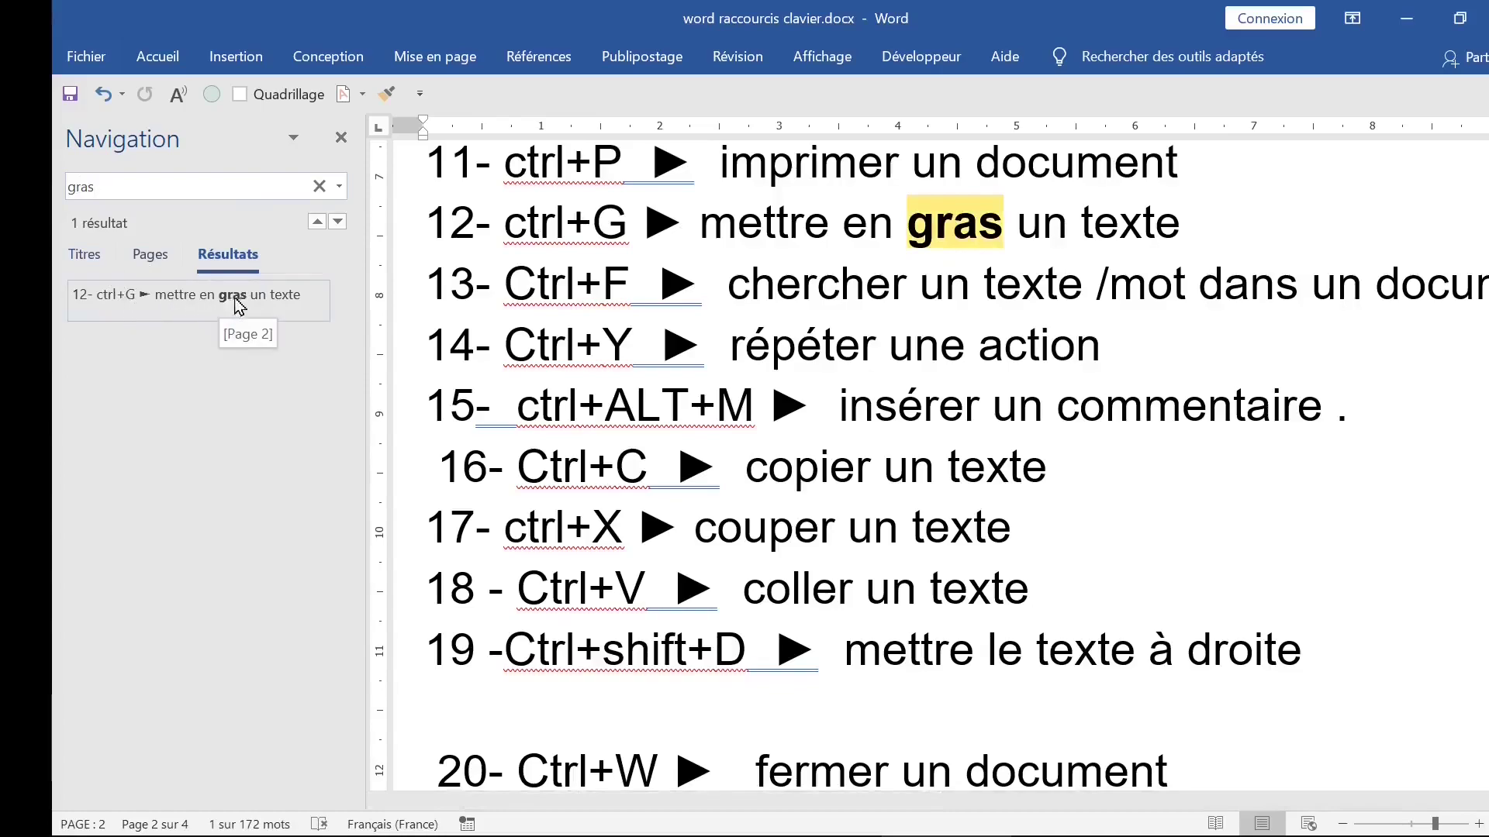
{"action": "left_click", "coordinate": [982, 225]}
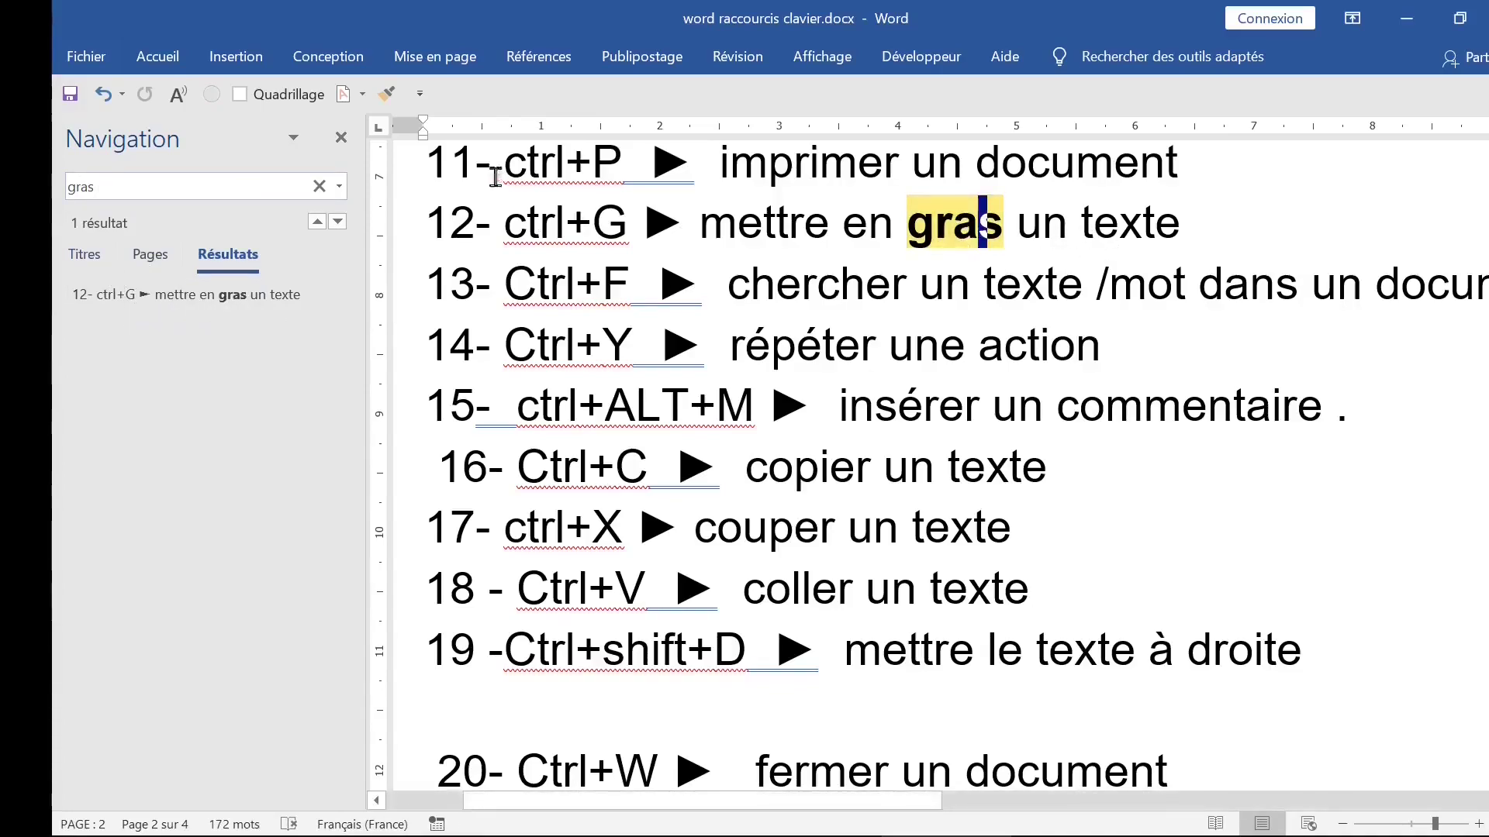
{"action": "left_click", "coordinate": [340, 147]}
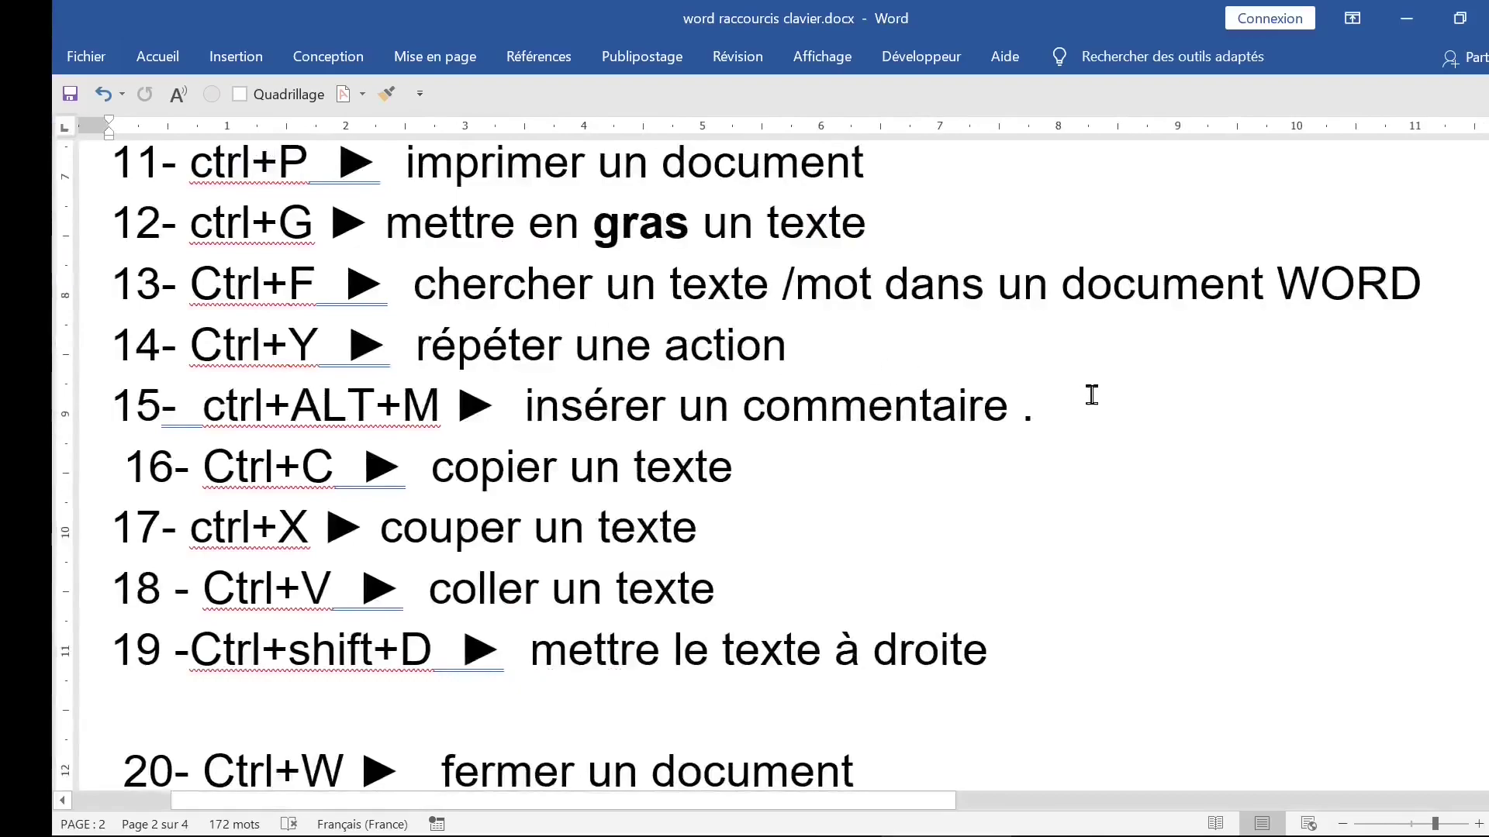
Bold the whole of item 12, 'ctrl+G ► mettre en gras un texte', with Ctrl+G
{"action": "left_click_drag", "start_coordinate": [190, 285], "coordinate": [1359, 278]}
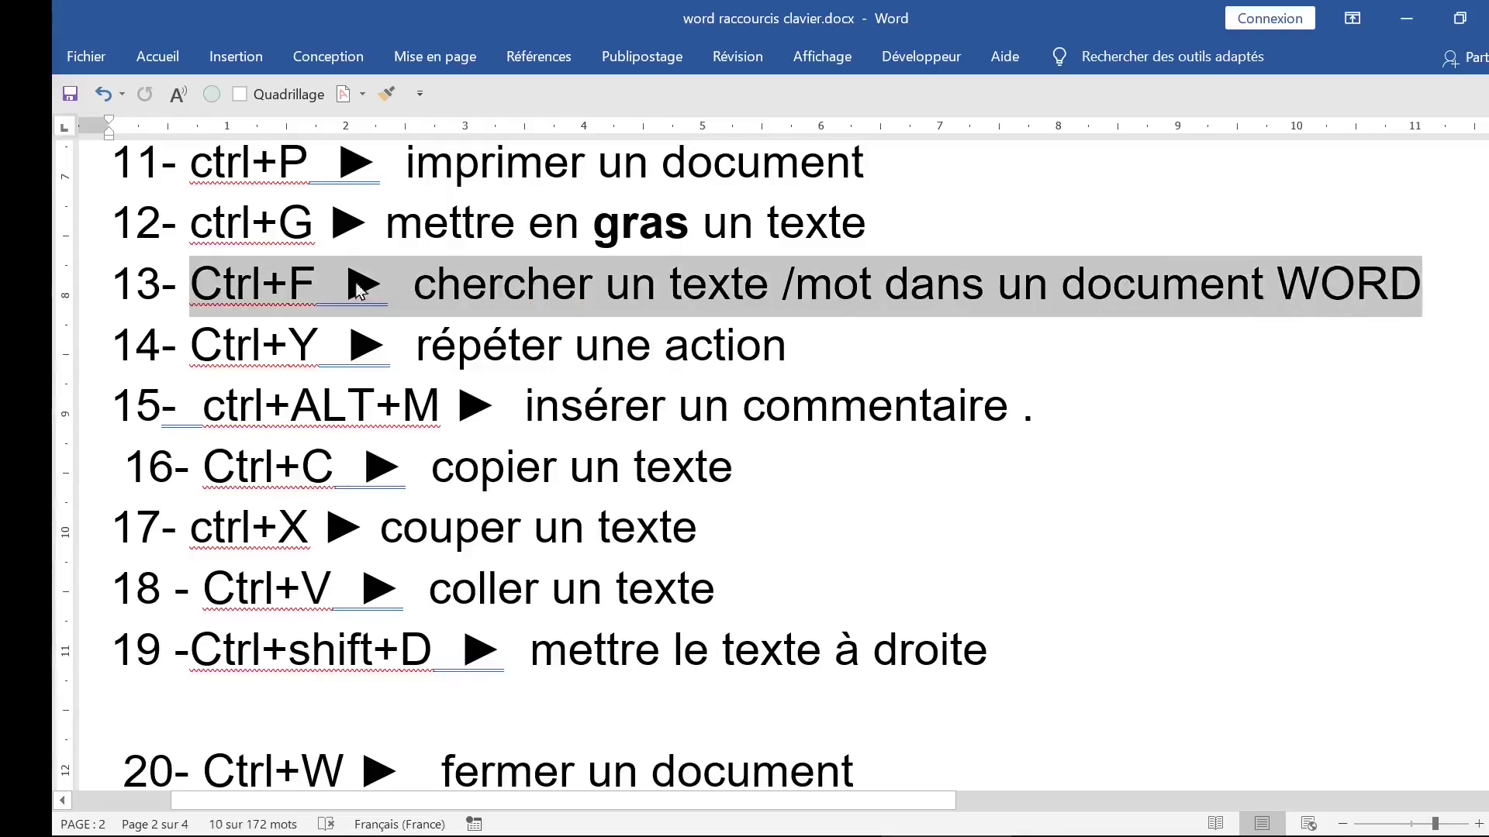
{"action": "left_click", "coordinate": [293, 284]}
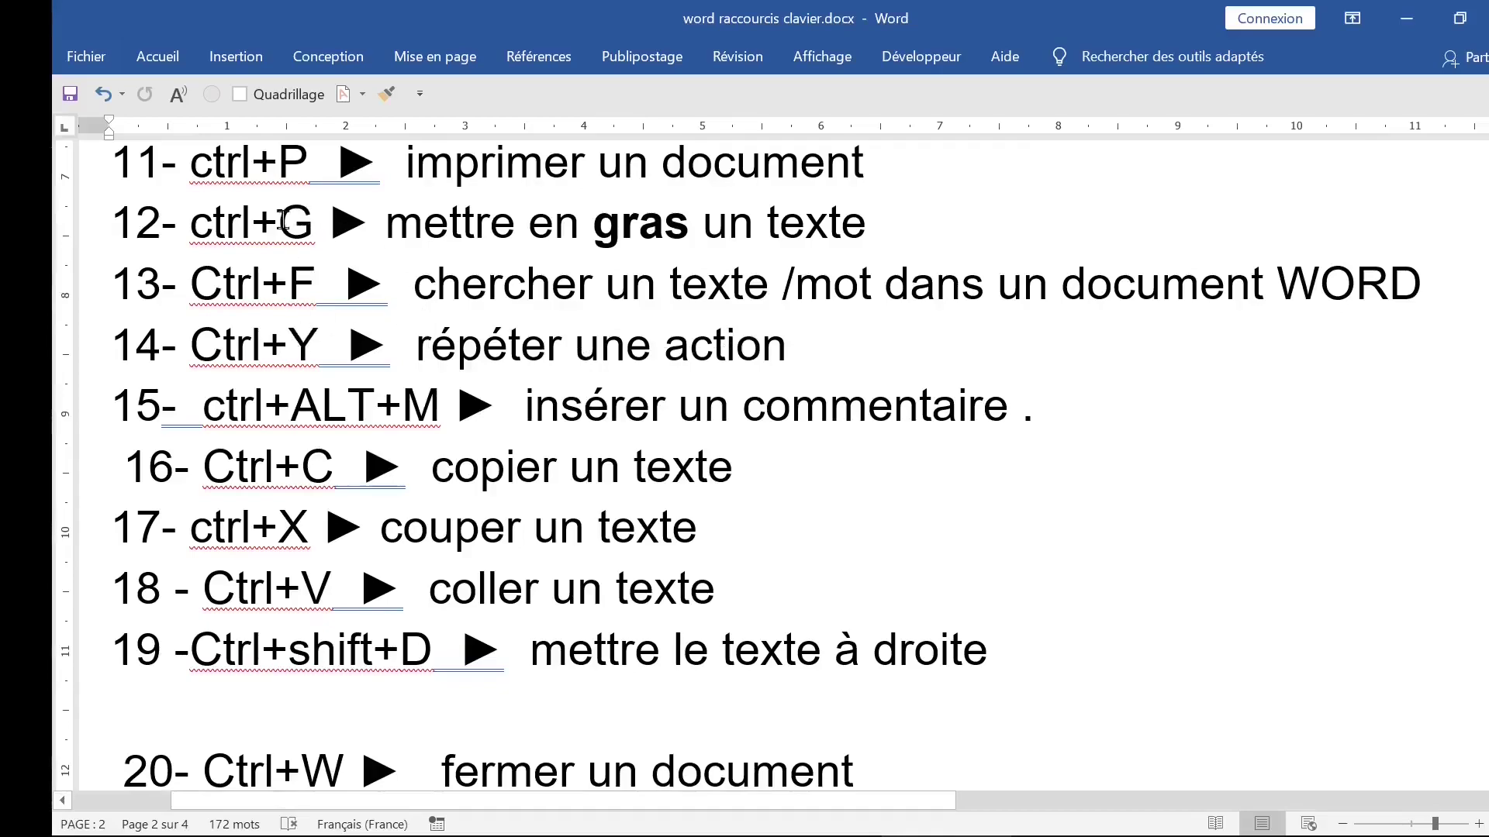
{"action": "left_click_drag", "start_coordinate": [191, 224], "coordinate": [893, 225]}
{"action": "key", "text": "ctrl+g"}
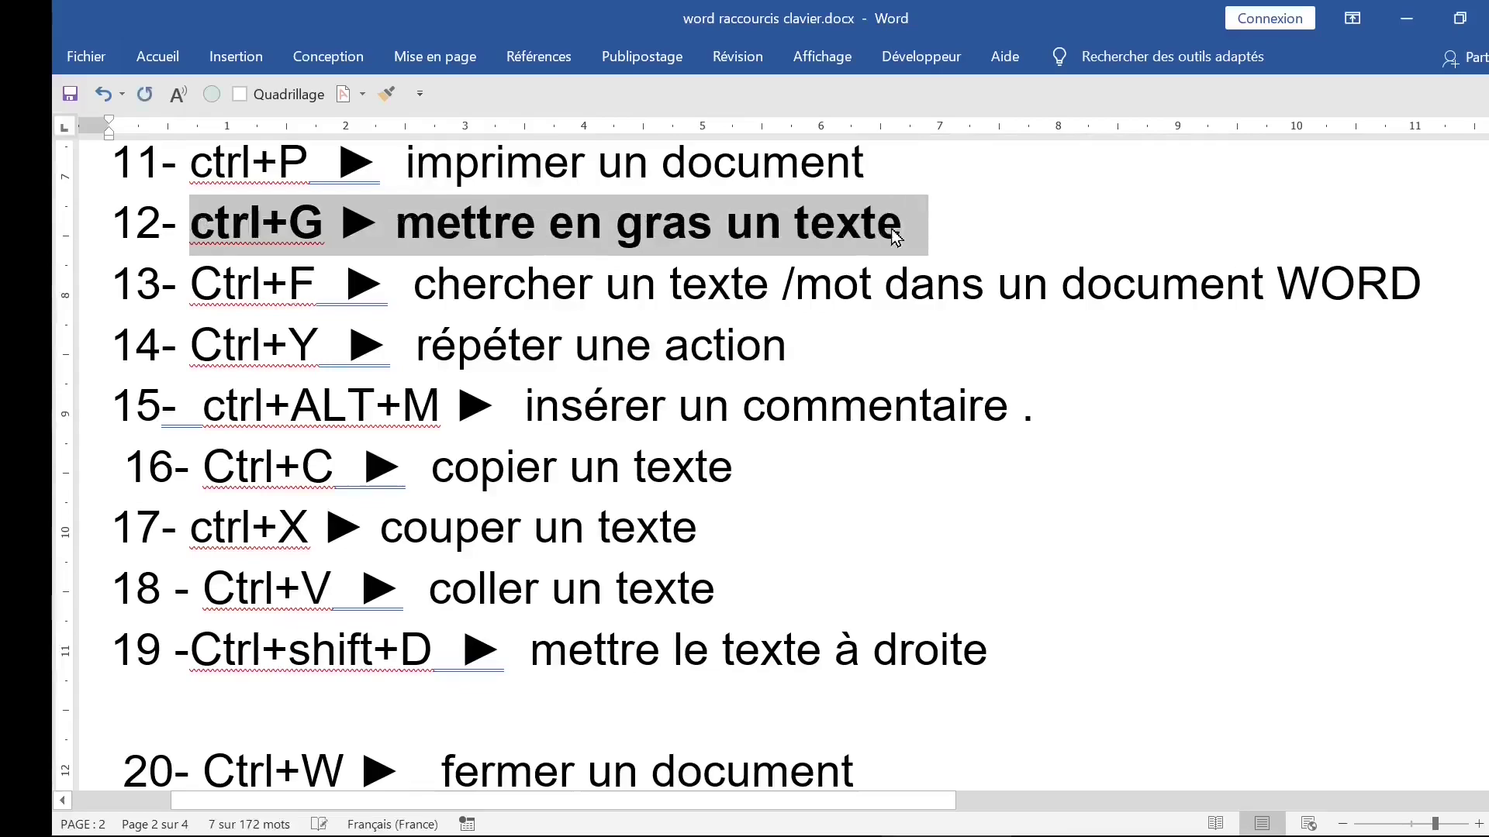
Apply Ctrl+Y to item 14, then undo it so item 14 stays regular
{"action": "left_click", "coordinate": [393, 346]}
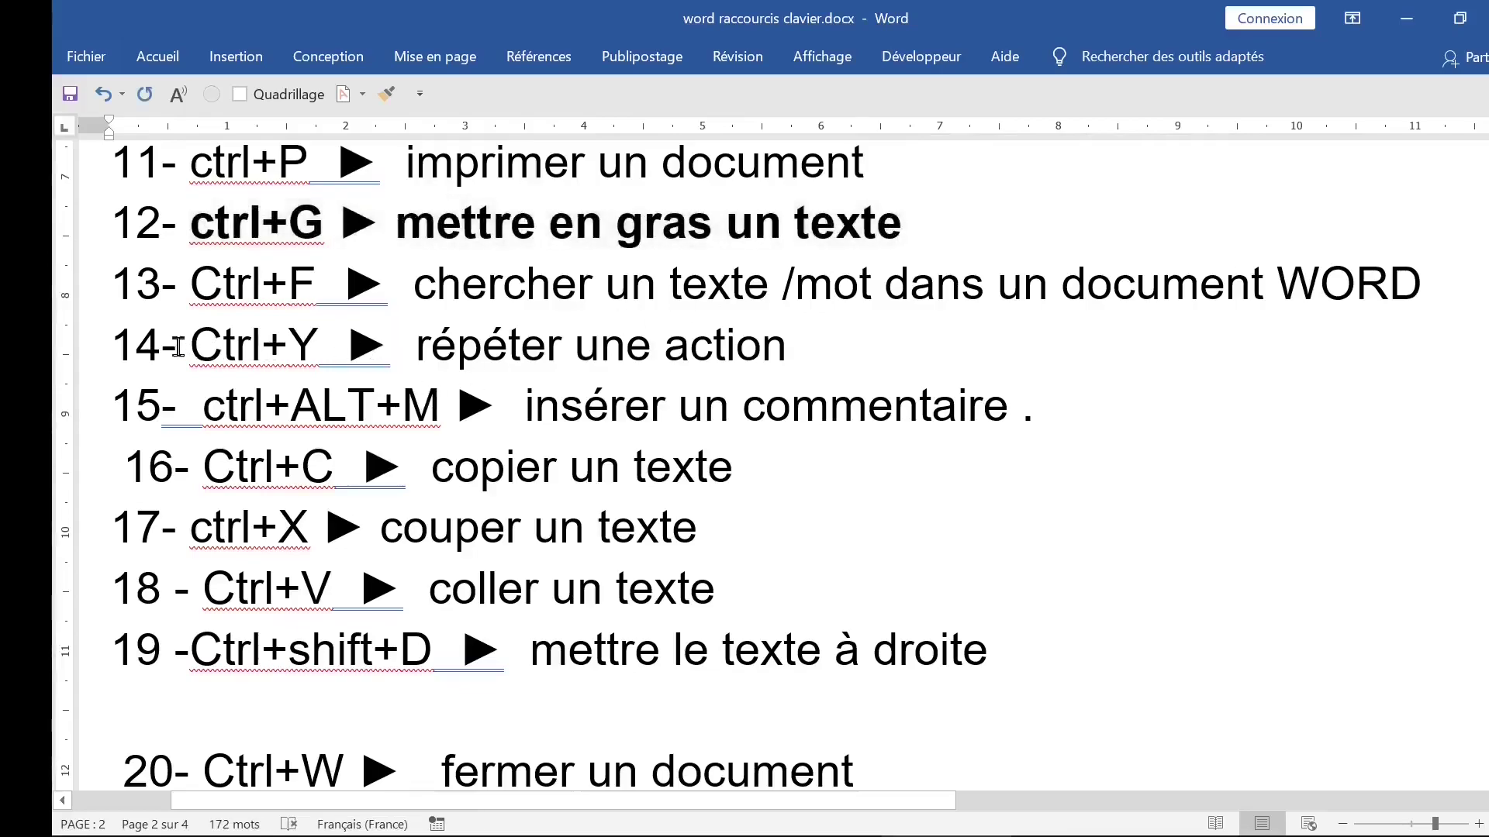
{"action": "left_click_drag", "start_coordinate": [172, 347], "coordinate": [781, 361]}
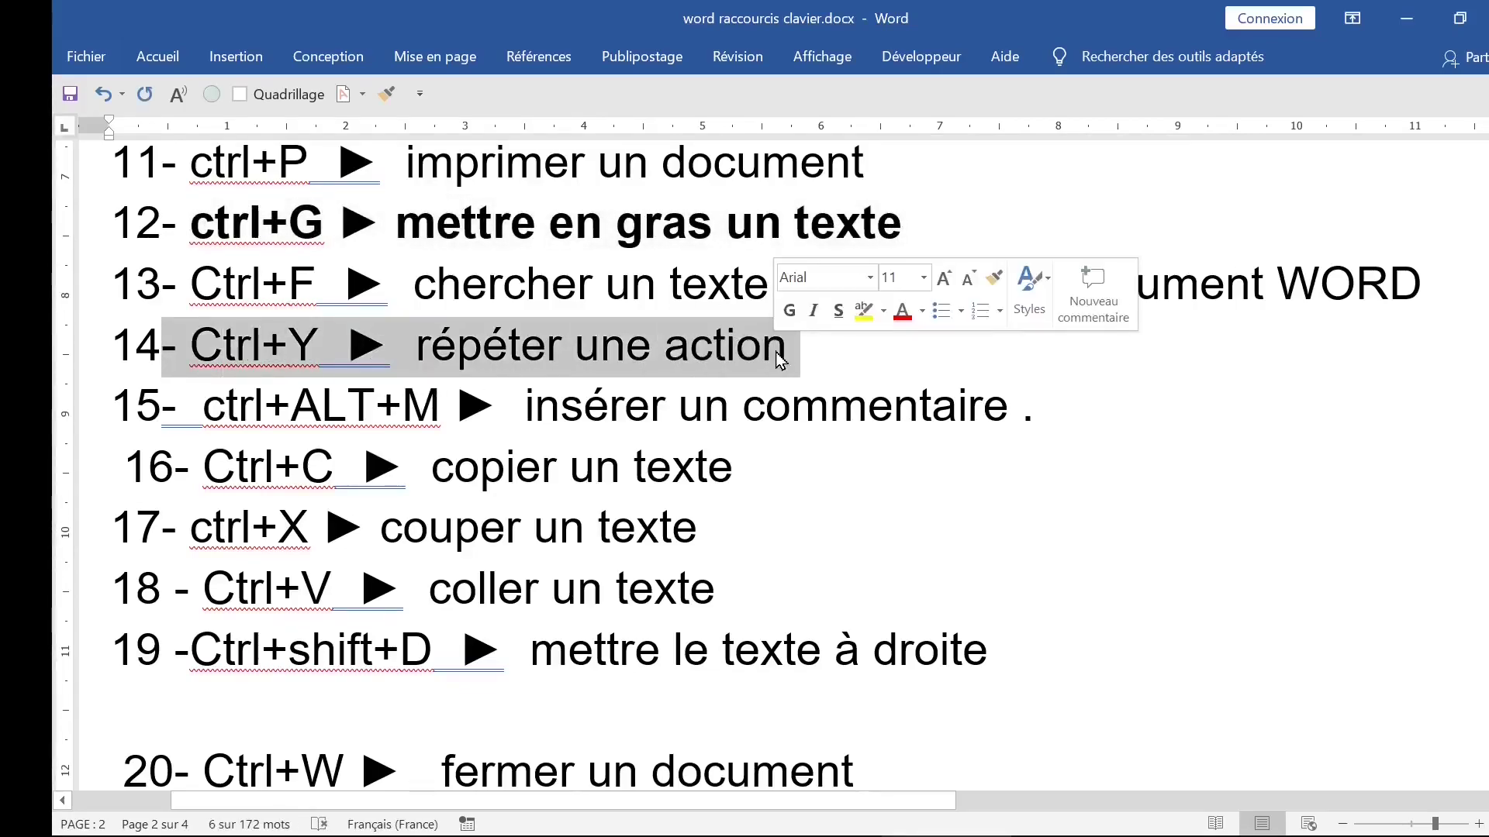
{"action": "key", "text": "ctrl+y"}
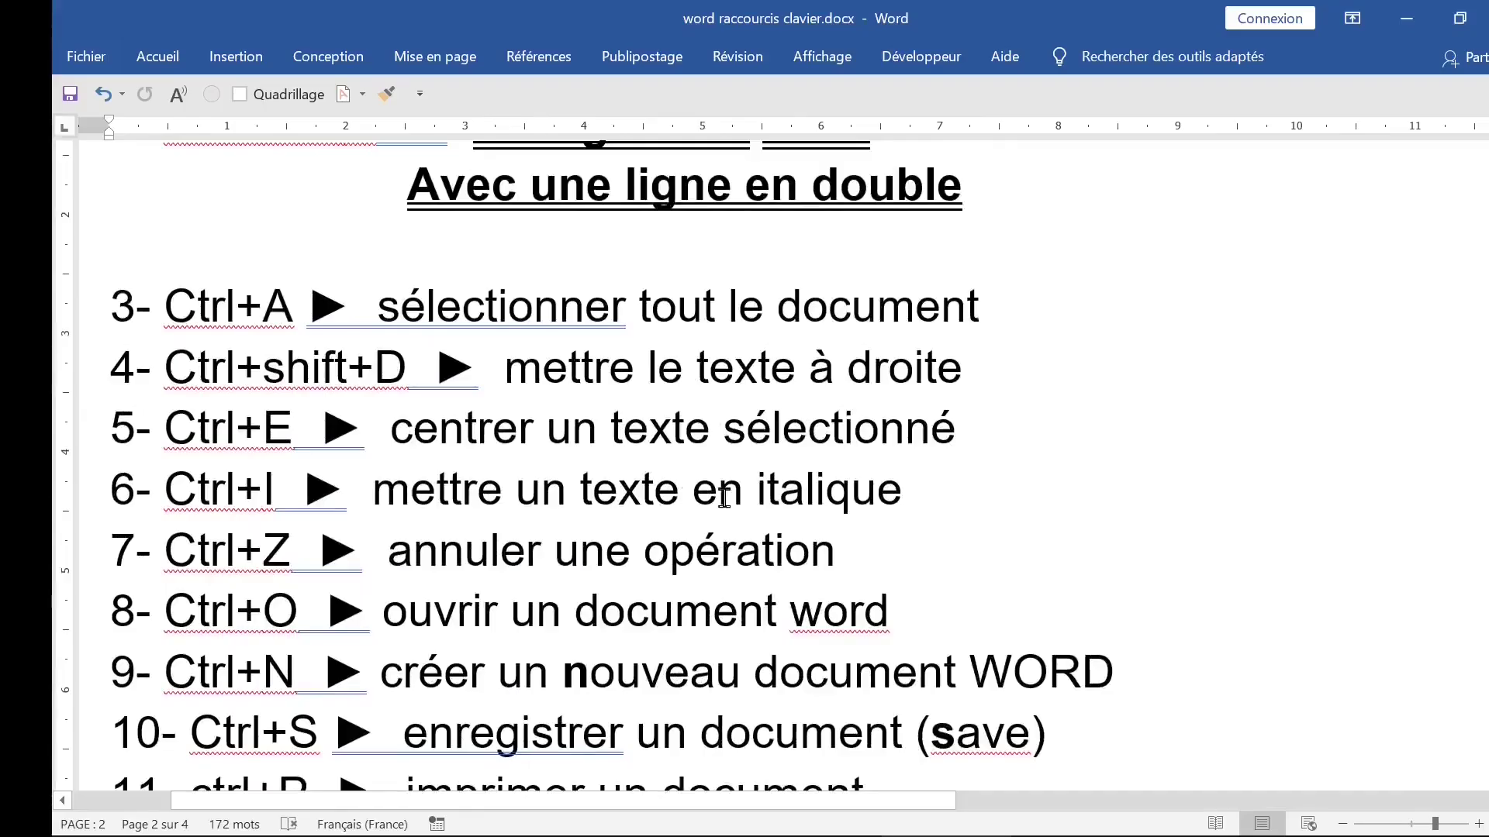
{"action": "left_click_drag", "start_coordinate": [165, 546], "coordinate": [839, 539]}
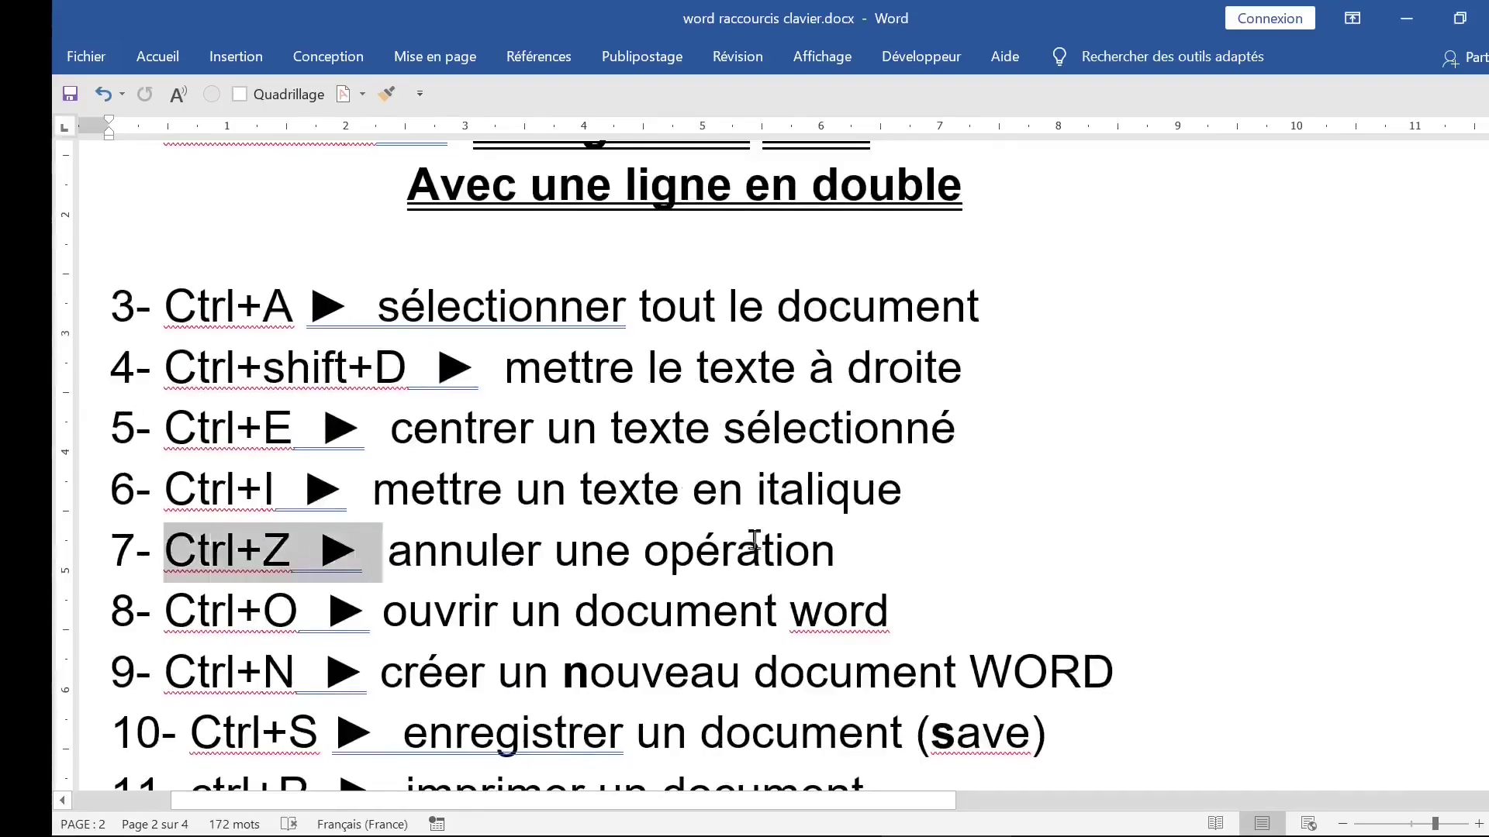
{"action": "scroll", "coordinate": [830, 543], "scroll_direction": "down", "scroll_amount": 5}
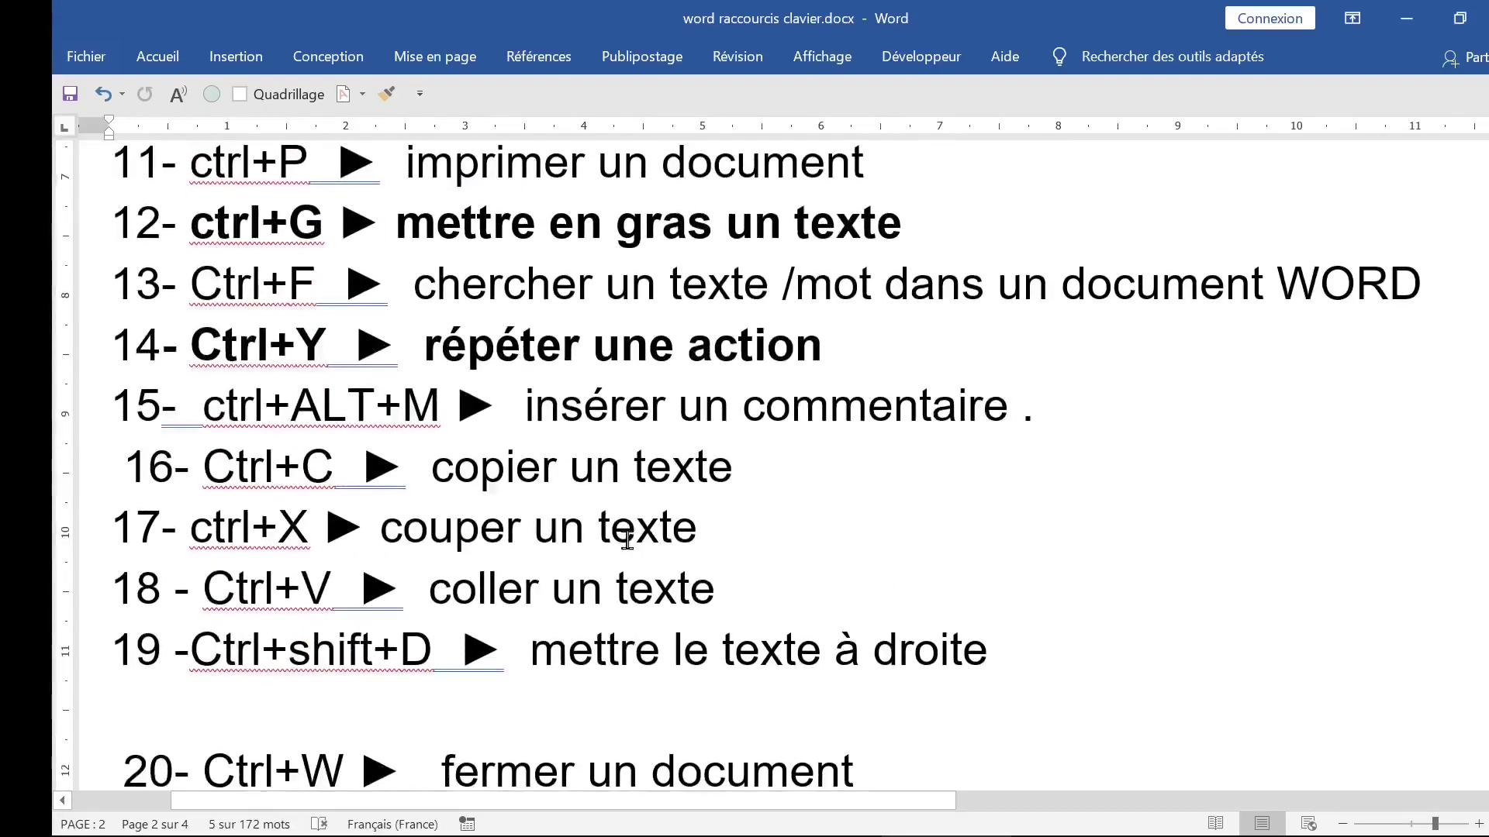
{"action": "left_click", "coordinate": [584, 343]}
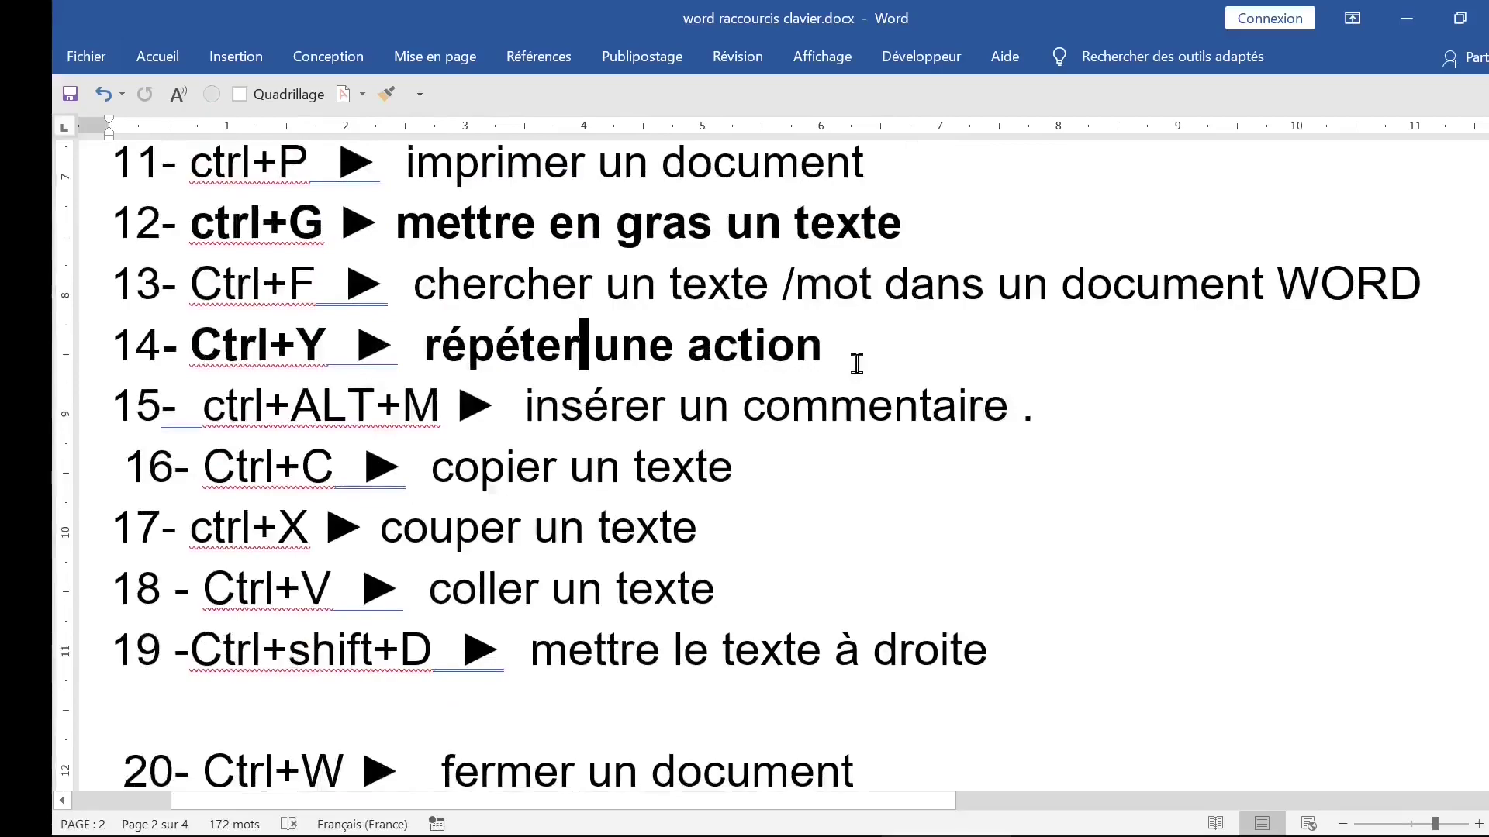
{"action": "key", "text": "ctrl+z"}
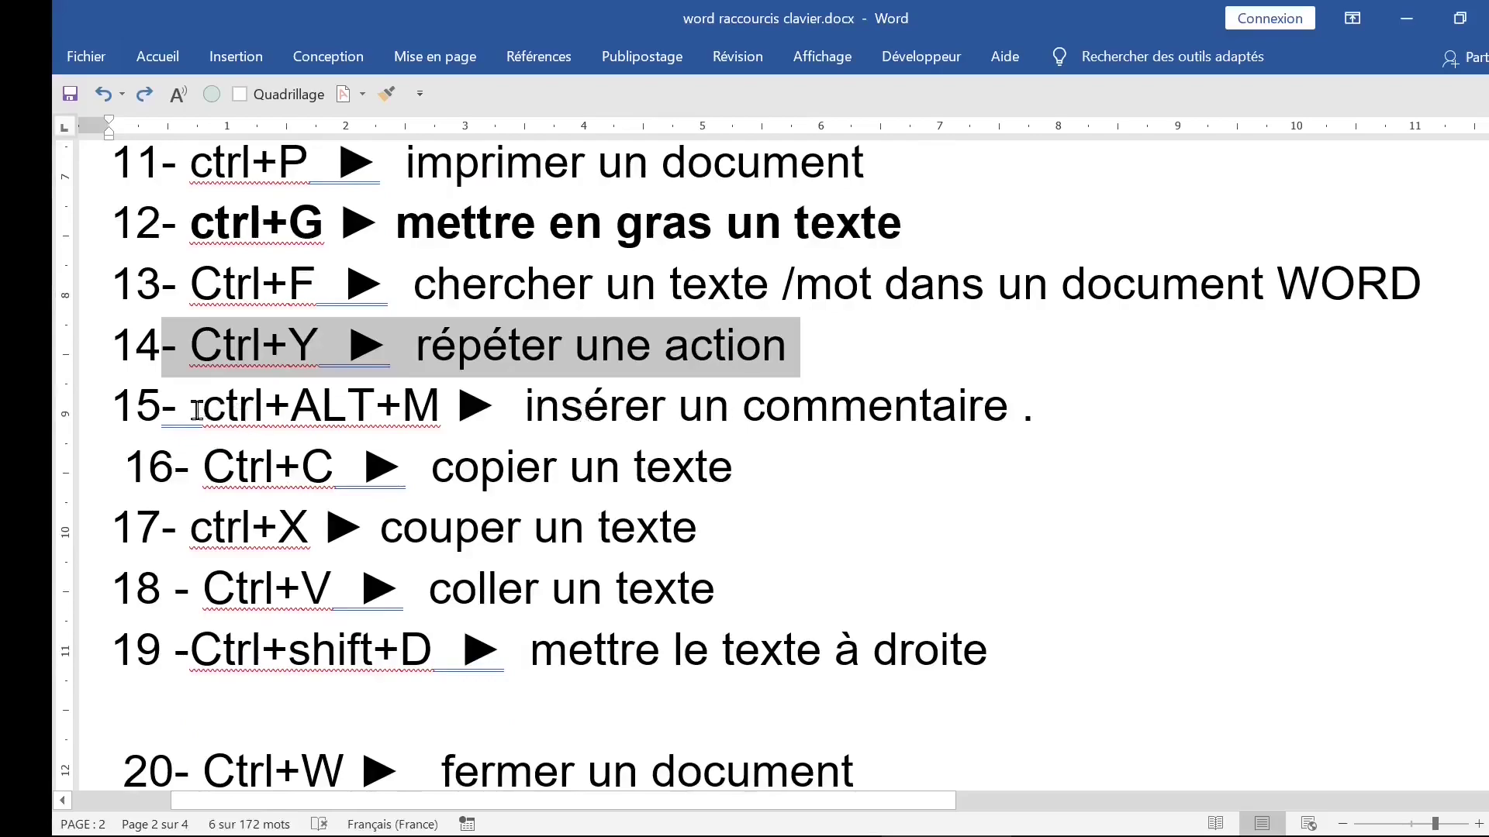
{"action": "left_click_drag", "start_coordinate": [200, 410], "coordinate": [1017, 411]}
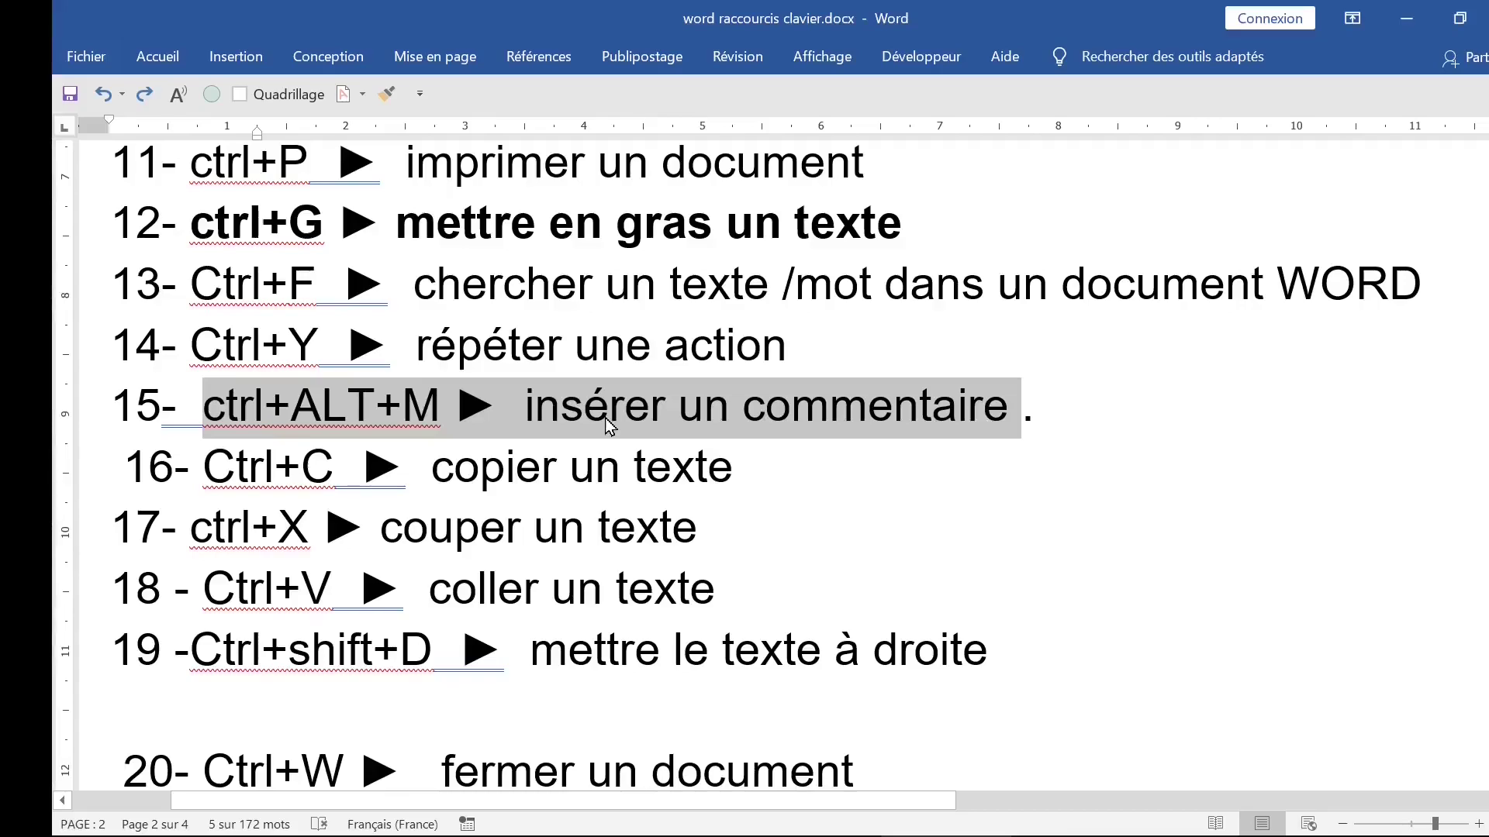
{"action": "key", "text": "ctrl+alt+m"}
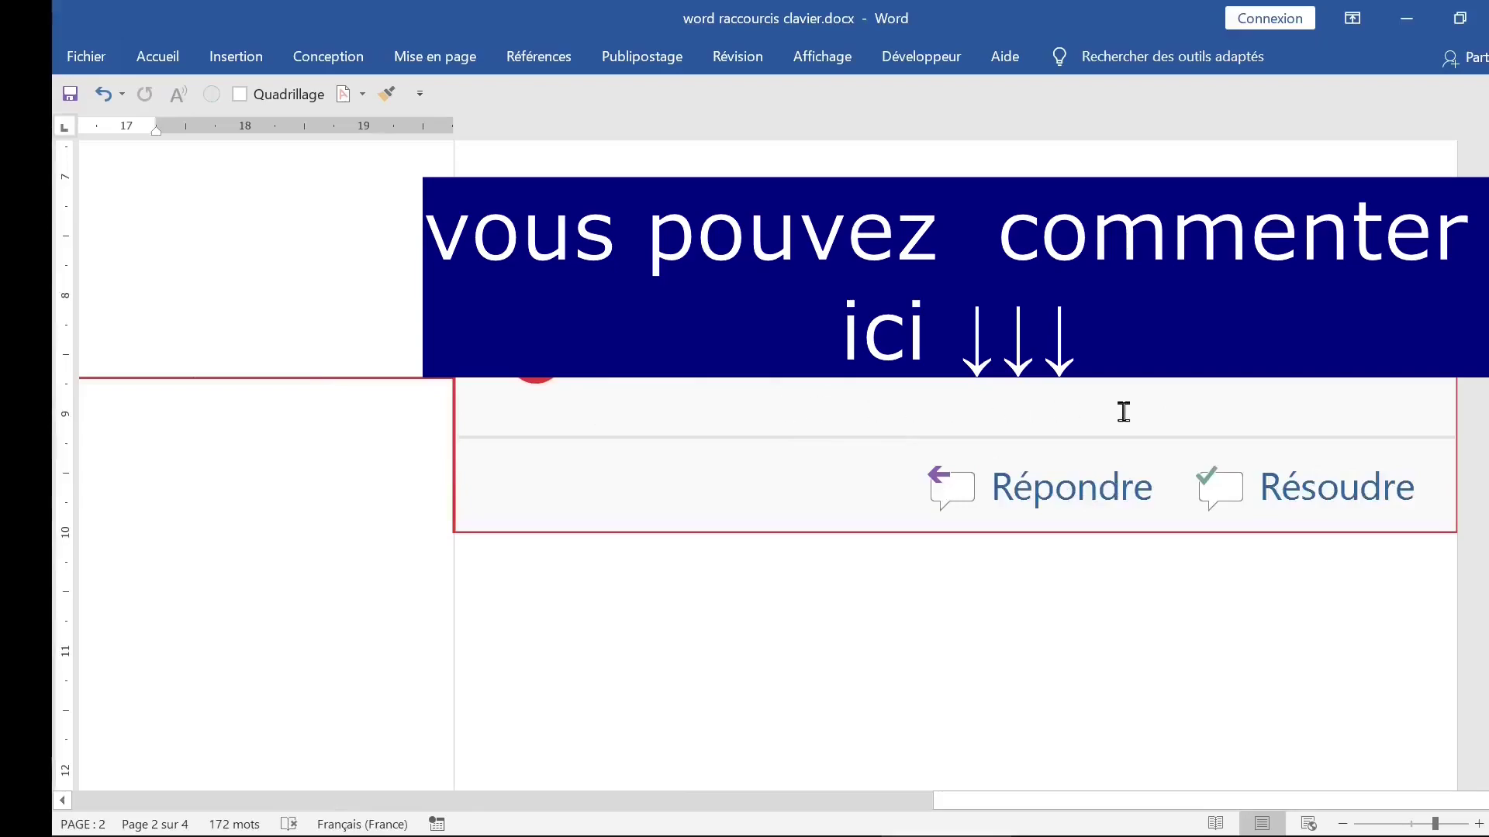
{"action": "key", "text": "ctrl+z"}
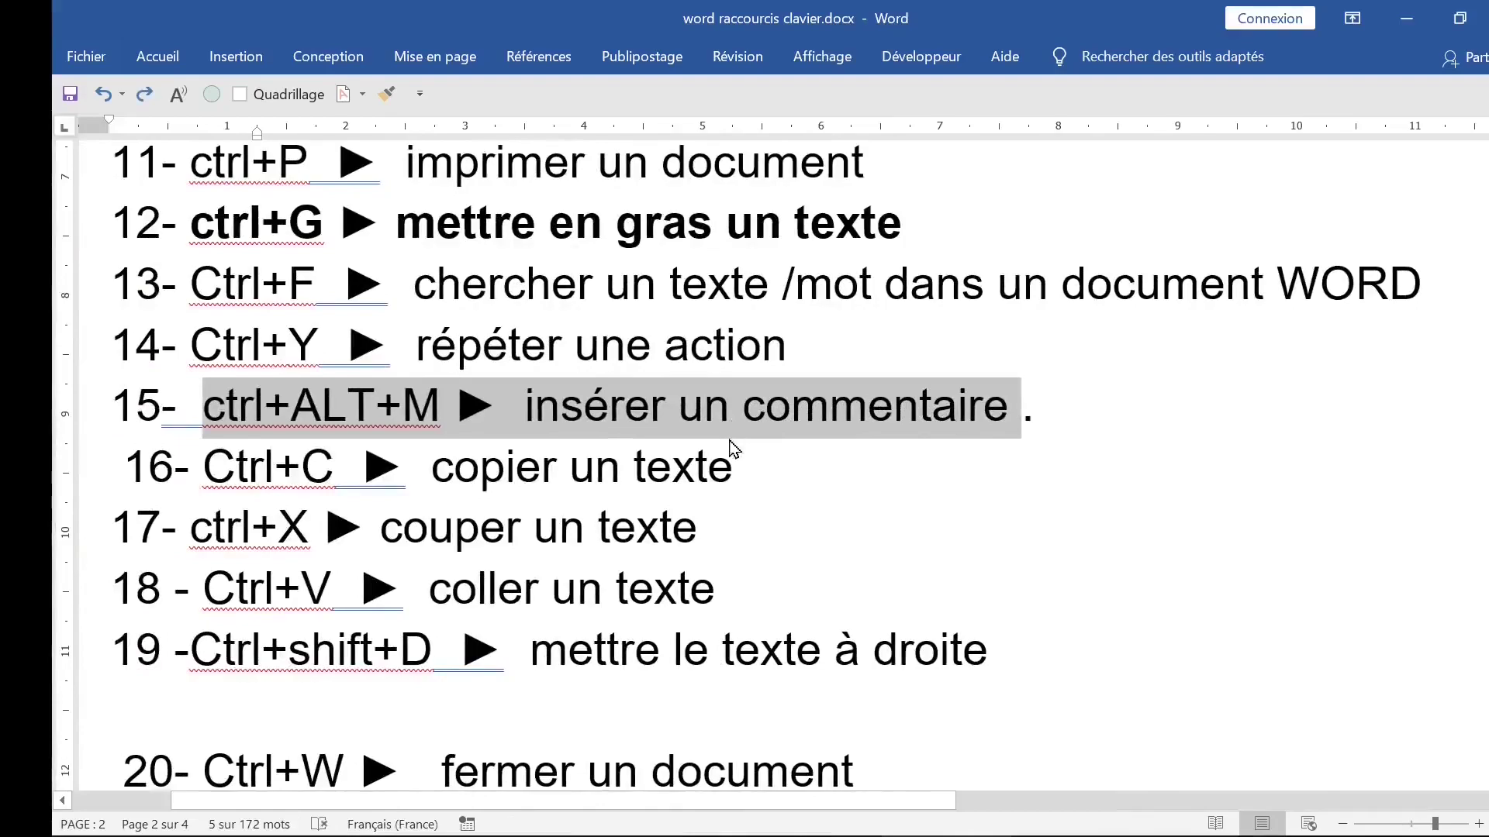
{"action": "left_click_drag", "start_coordinate": [431, 469], "coordinate": [733, 465]}
{"action": "key", "text": "ctrl+c"}
{"action": "left_click", "coordinate": [642, 466]}
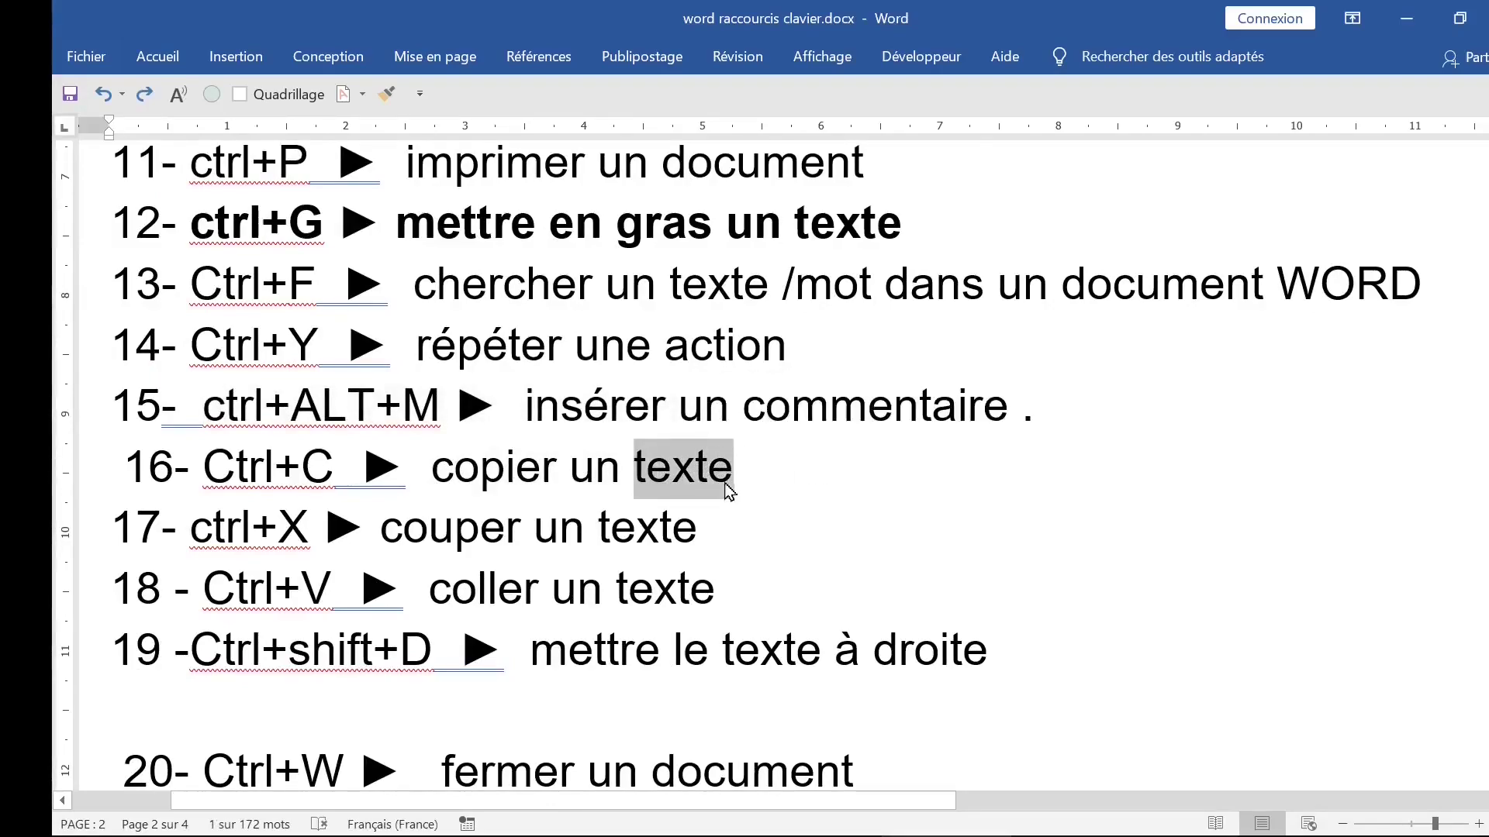
{"action": "left_click", "coordinate": [790, 479]}
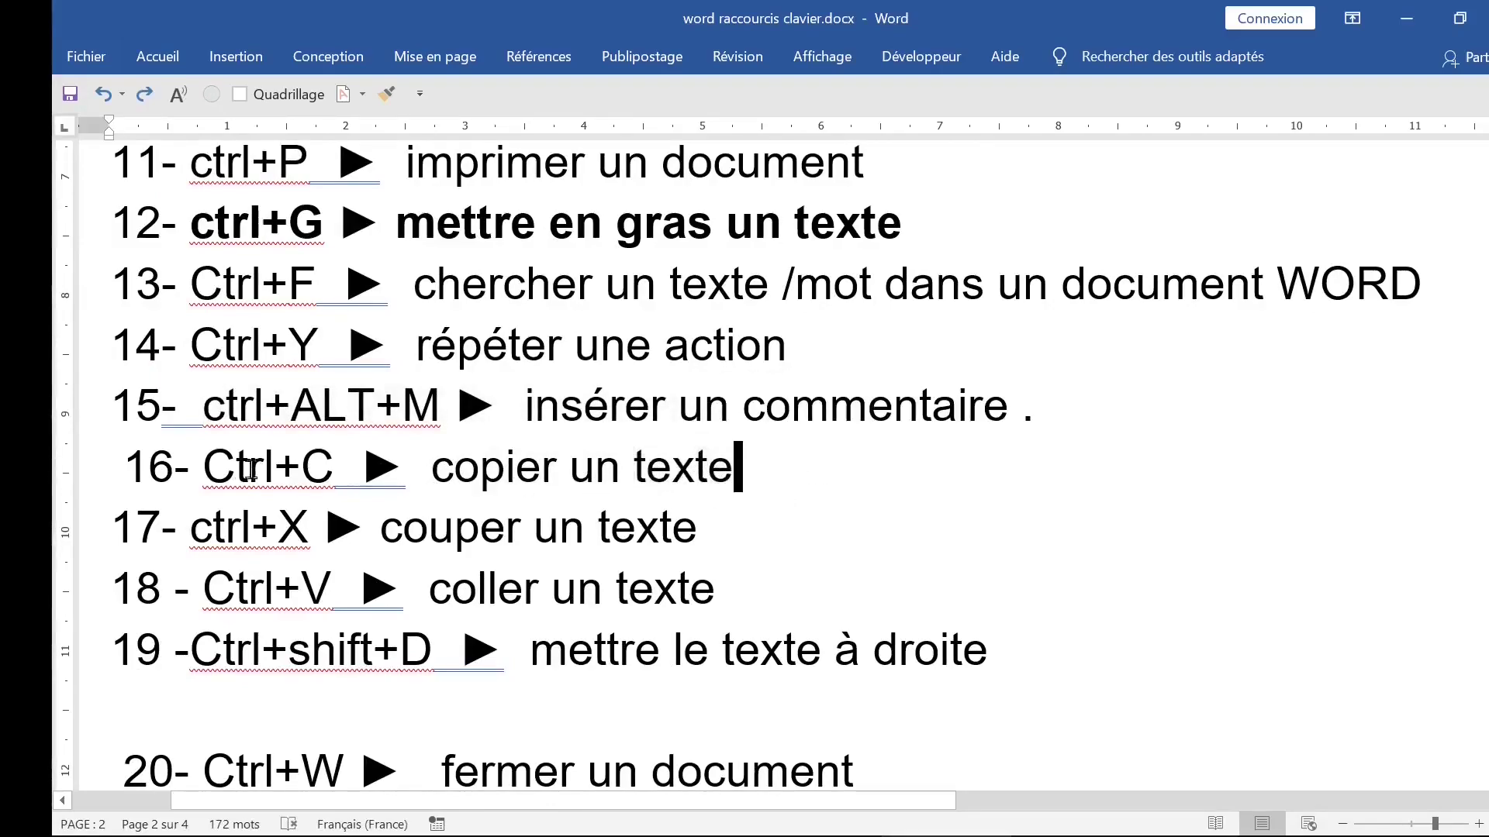
{"action": "left_click_drag", "start_coordinate": [201, 465], "coordinate": [737, 466]}
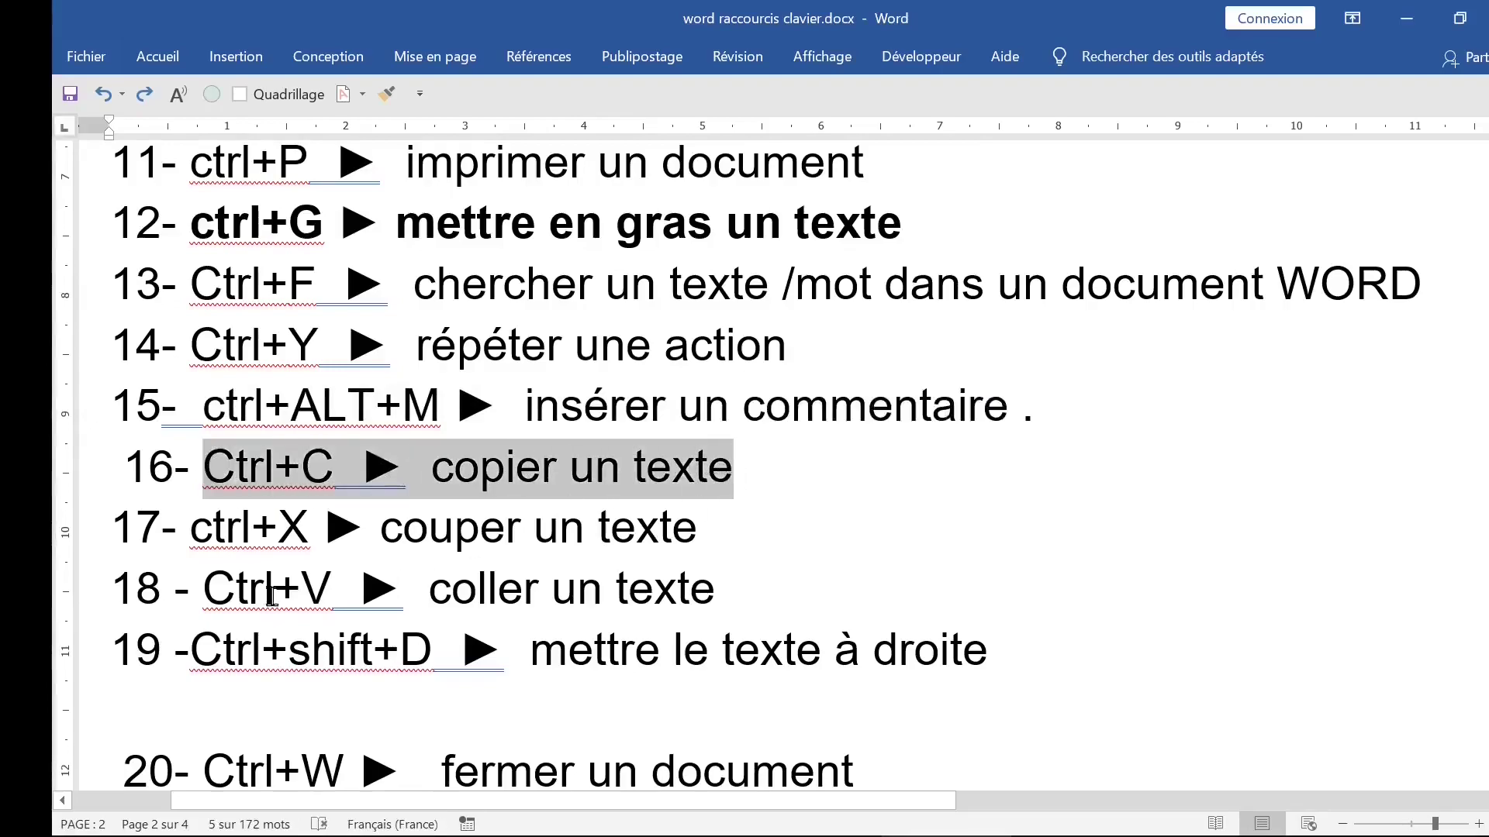
{"action": "left_click_drag", "start_coordinate": [197, 594], "coordinate": [725, 593]}
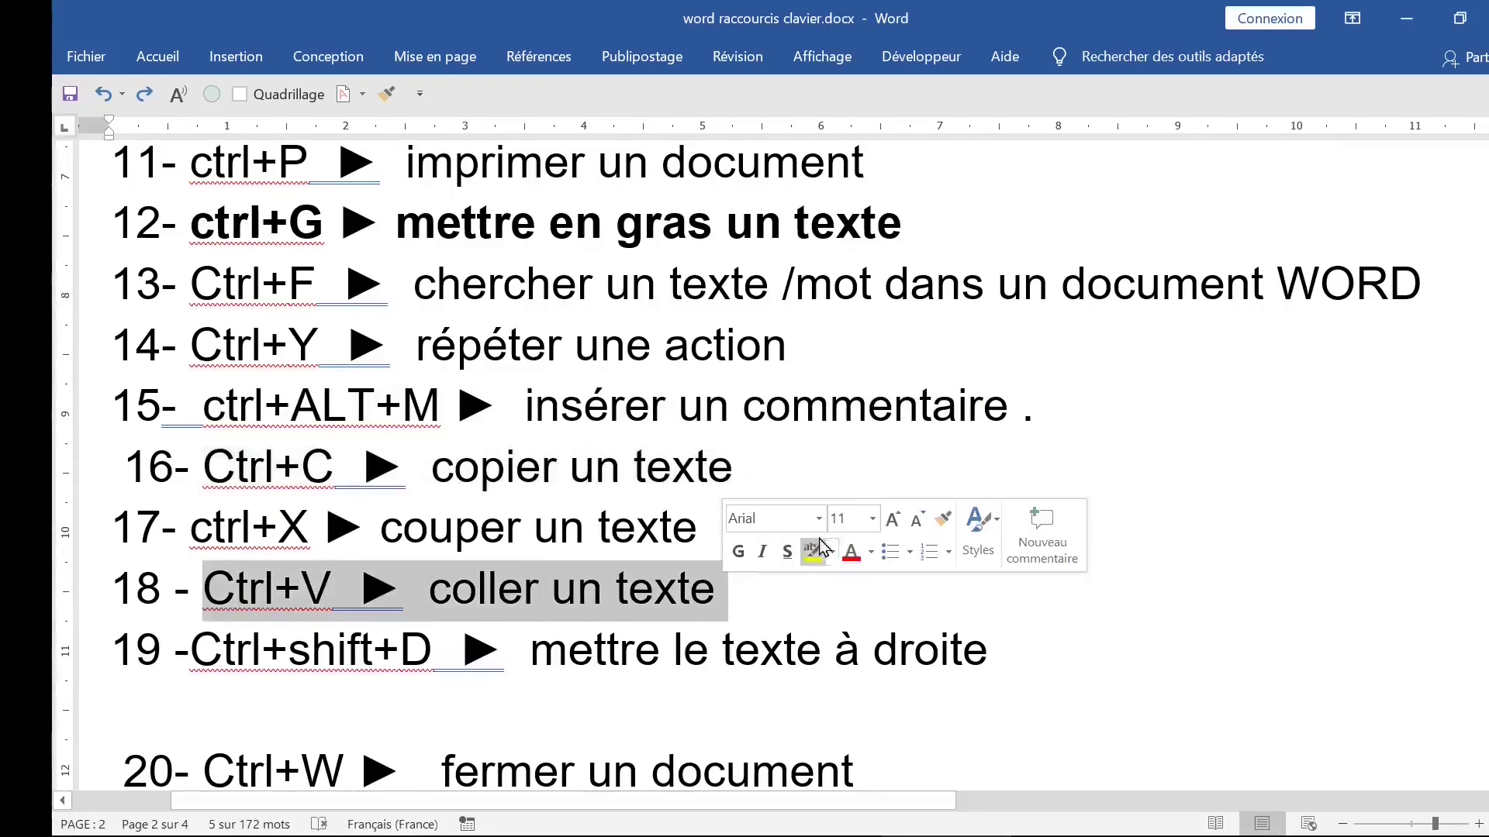
{"action": "left_click", "coordinate": [824, 476]}
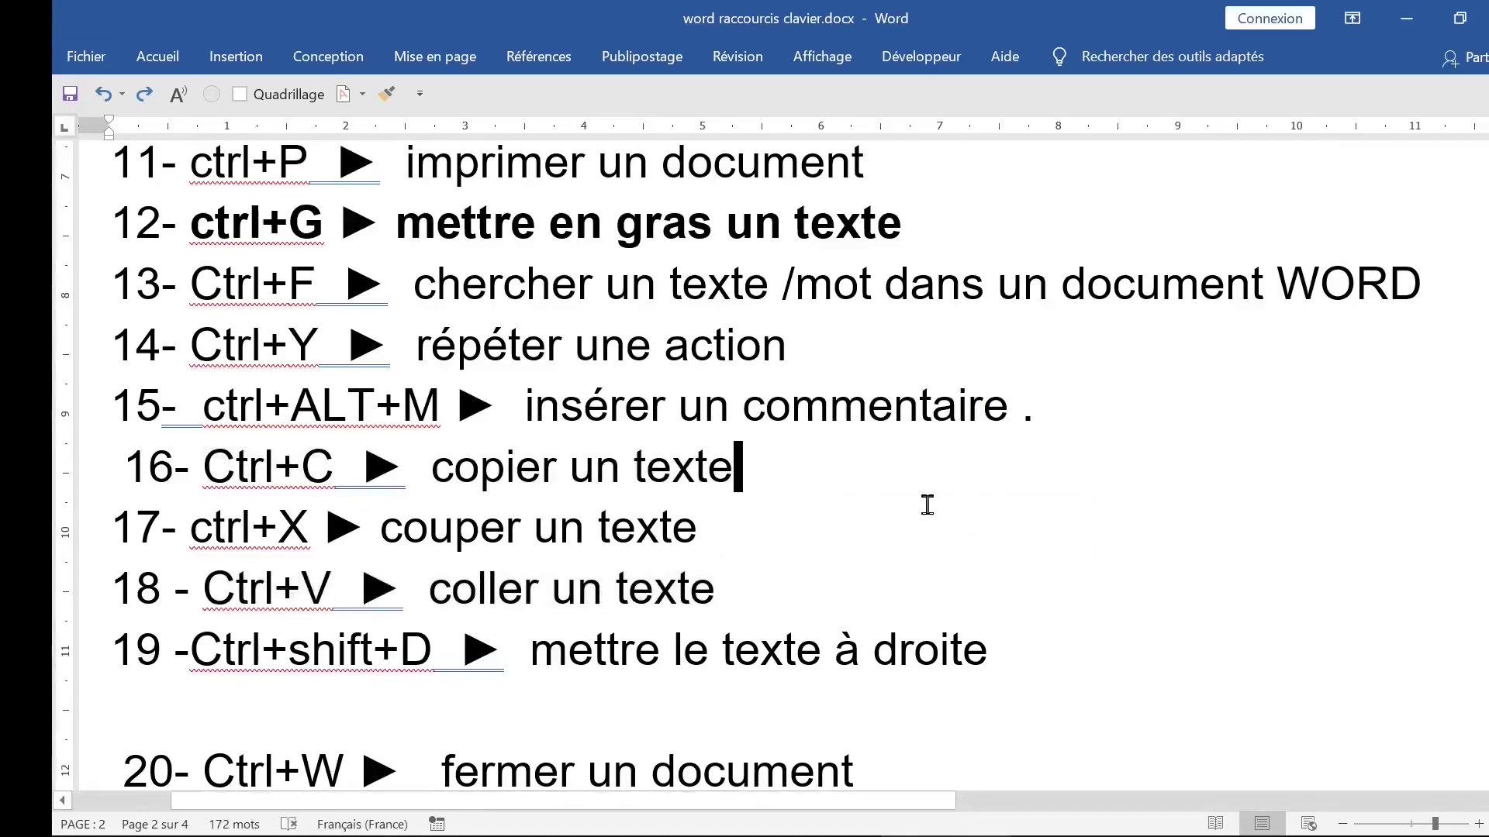
{"action": "key", "text": "ctrl+v"}
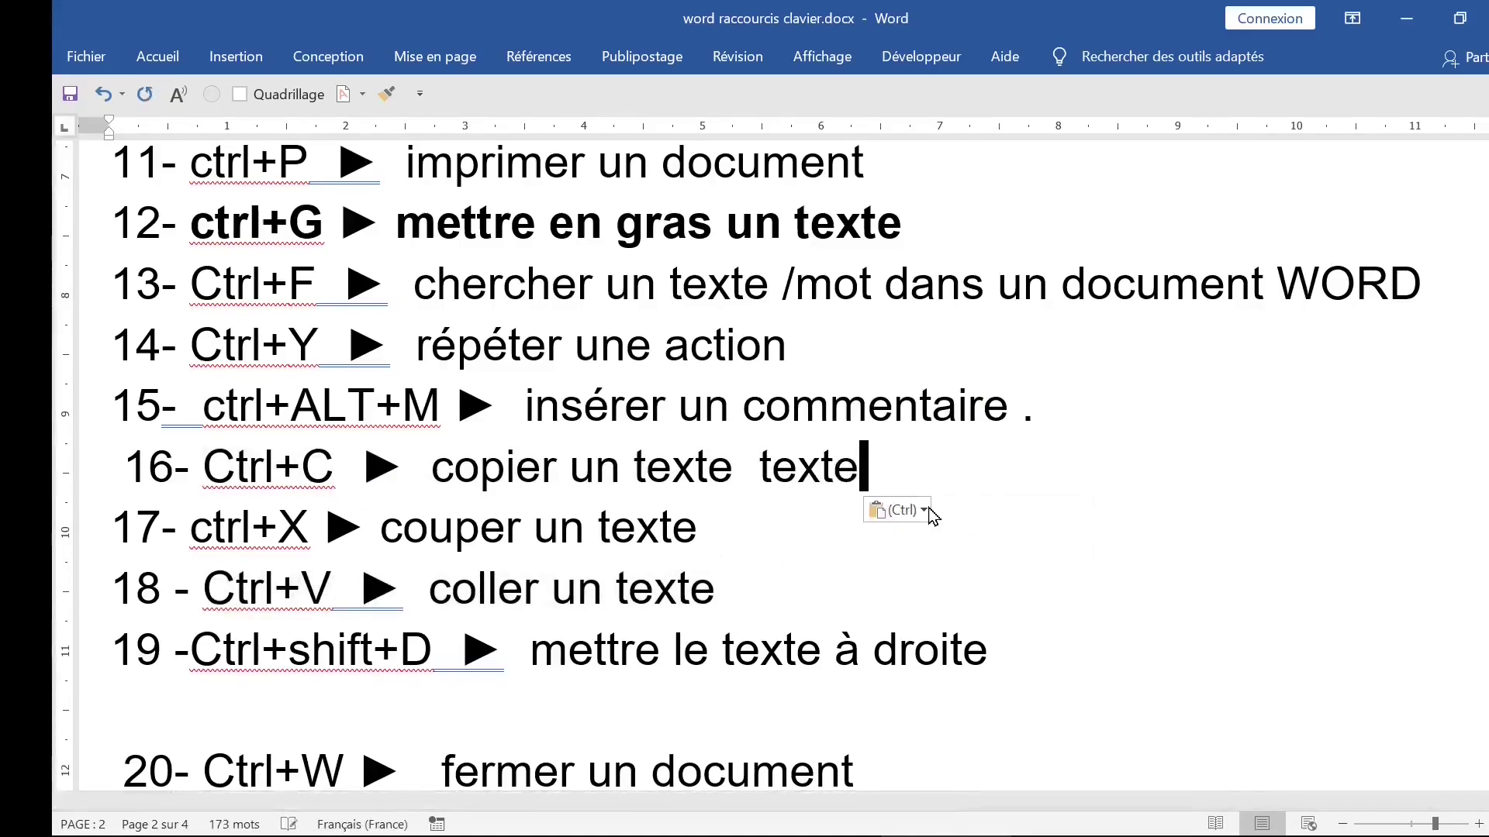
{"action": "key", "text": "ctrl+v"}
{"action": "key", "text": "ctrl+v"}
{"action": "key", "text": "ctrl+v"}
{"action": "key", "text": "ctrl+v"}
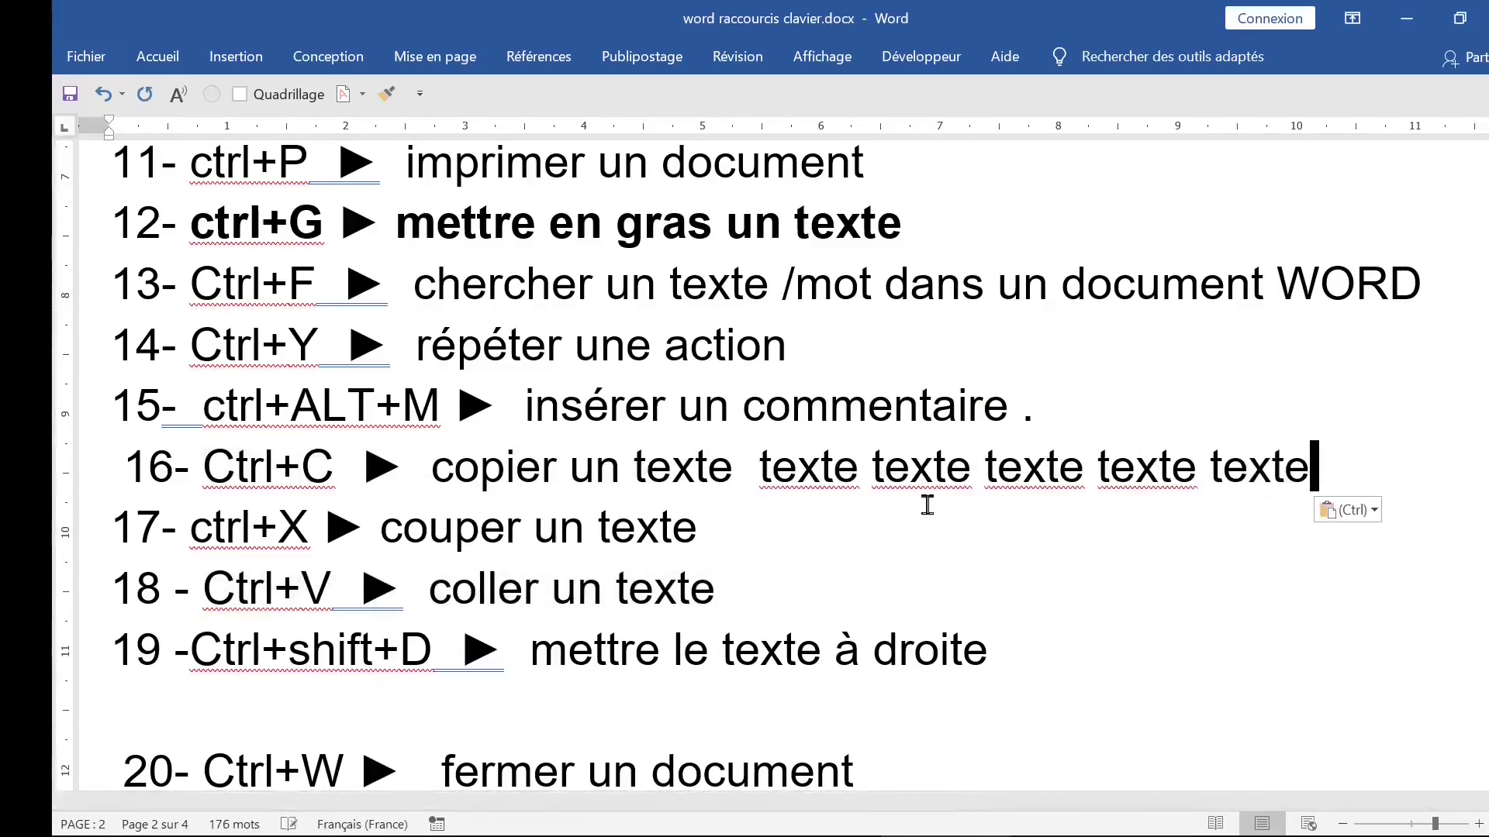
{"action": "key", "text": "ctrl+z"}
{"action": "key", "text": "ctrl+z"}
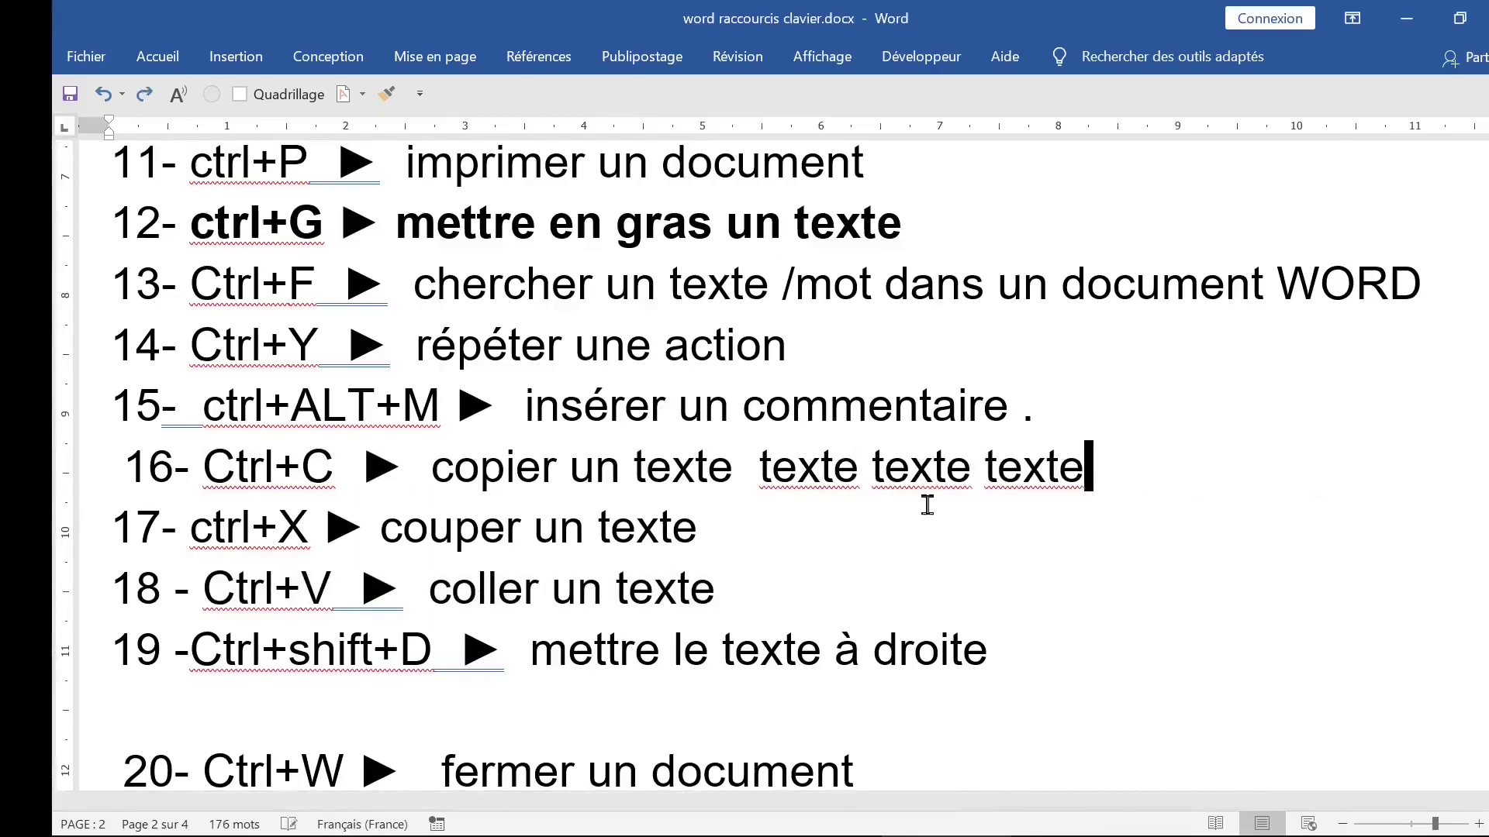
{"action": "key", "text": "ctrl+z"}
{"action": "key", "text": "ctrl+z"}
{"action": "key", "text": "ctrl+z"}
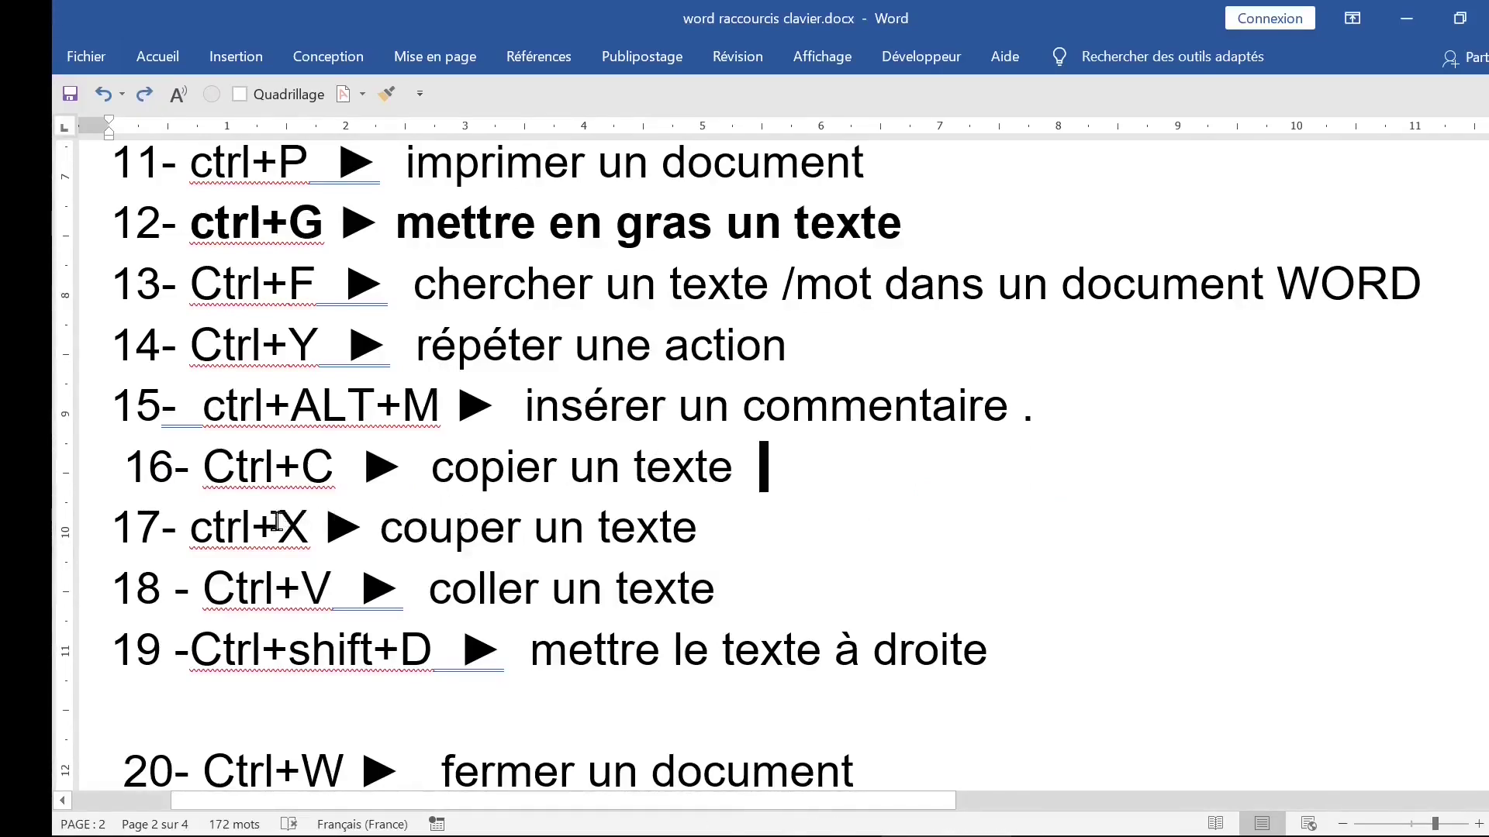
{"action": "left_click_drag", "start_coordinate": [279, 526], "coordinate": [309, 526]}
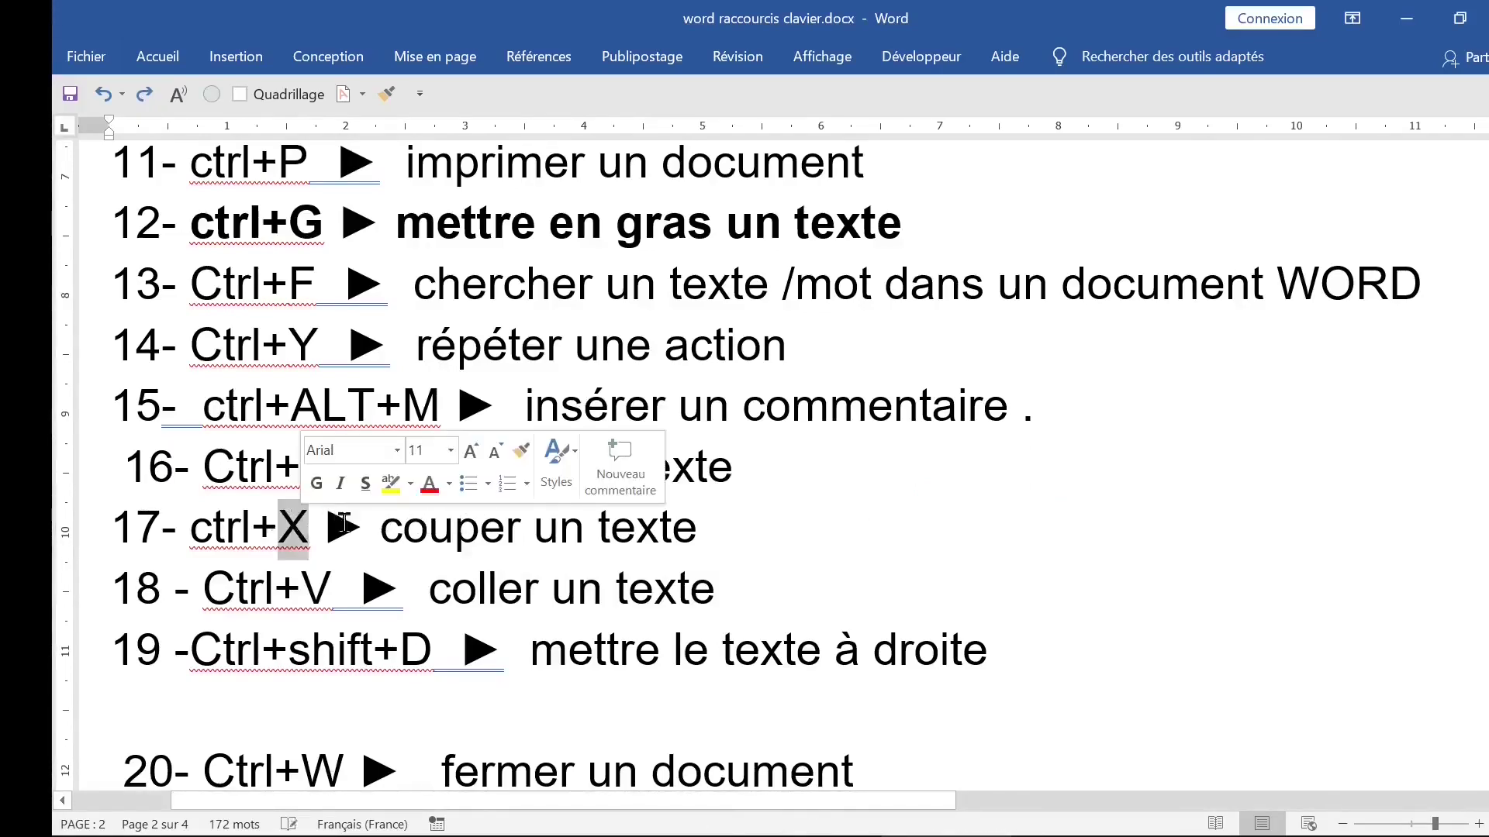
{"action": "left_click", "coordinate": [384, 528]}
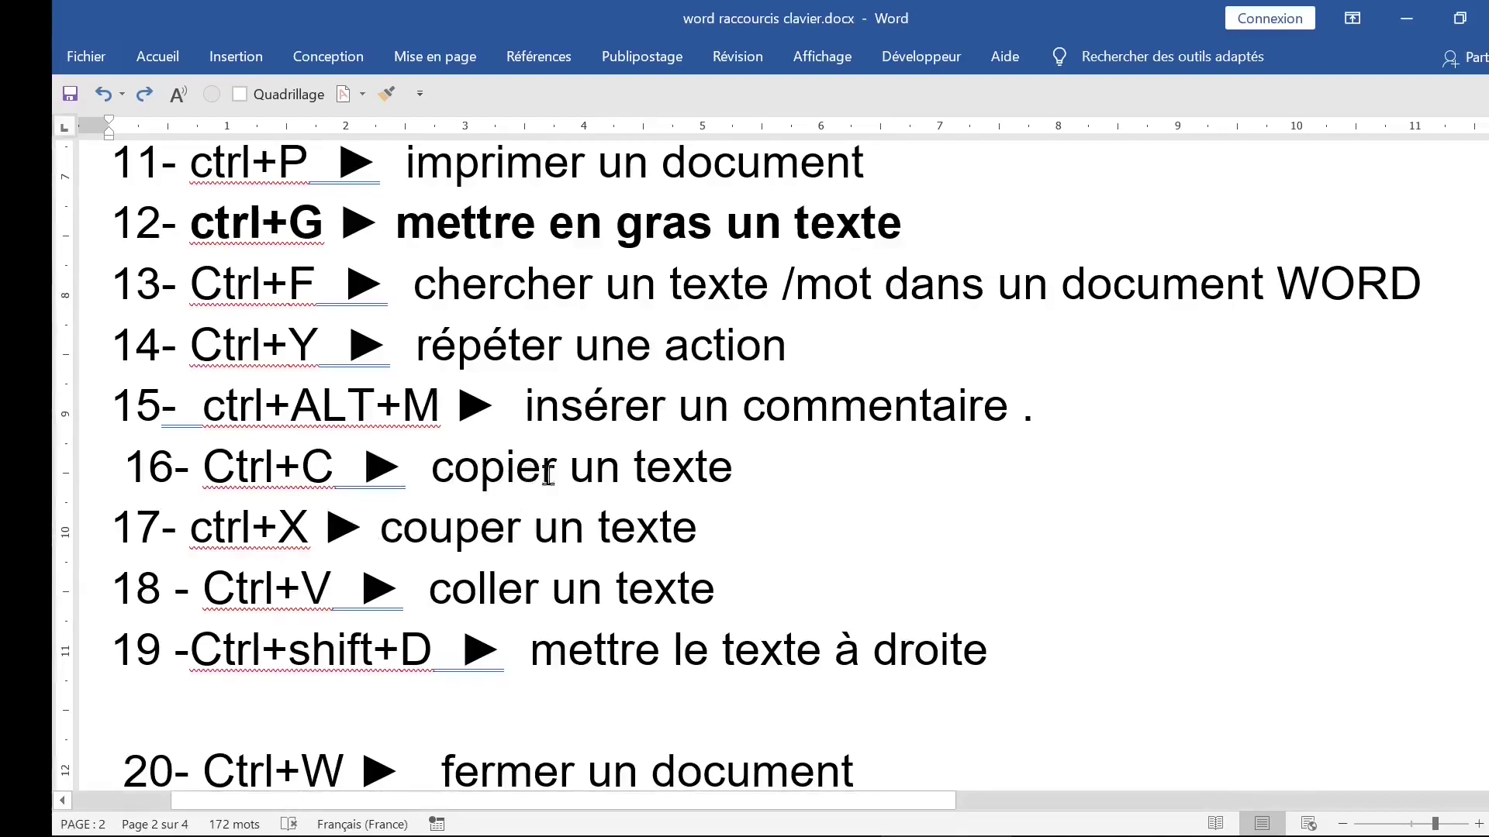
{"action": "left_click_drag", "start_coordinate": [535, 529], "coordinate": [772, 535]}
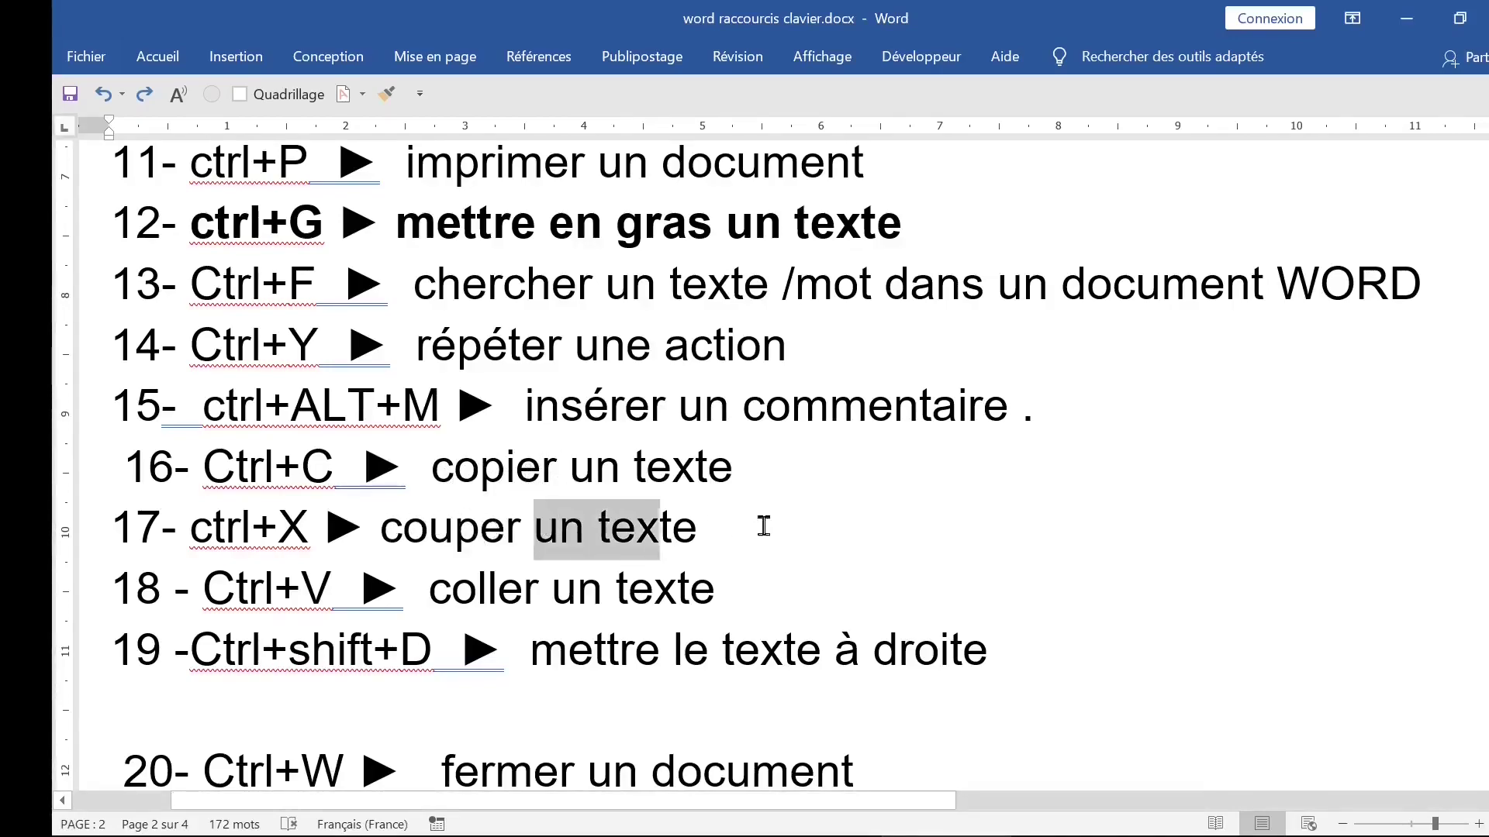
{"action": "key", "text": "ctrl+x"}
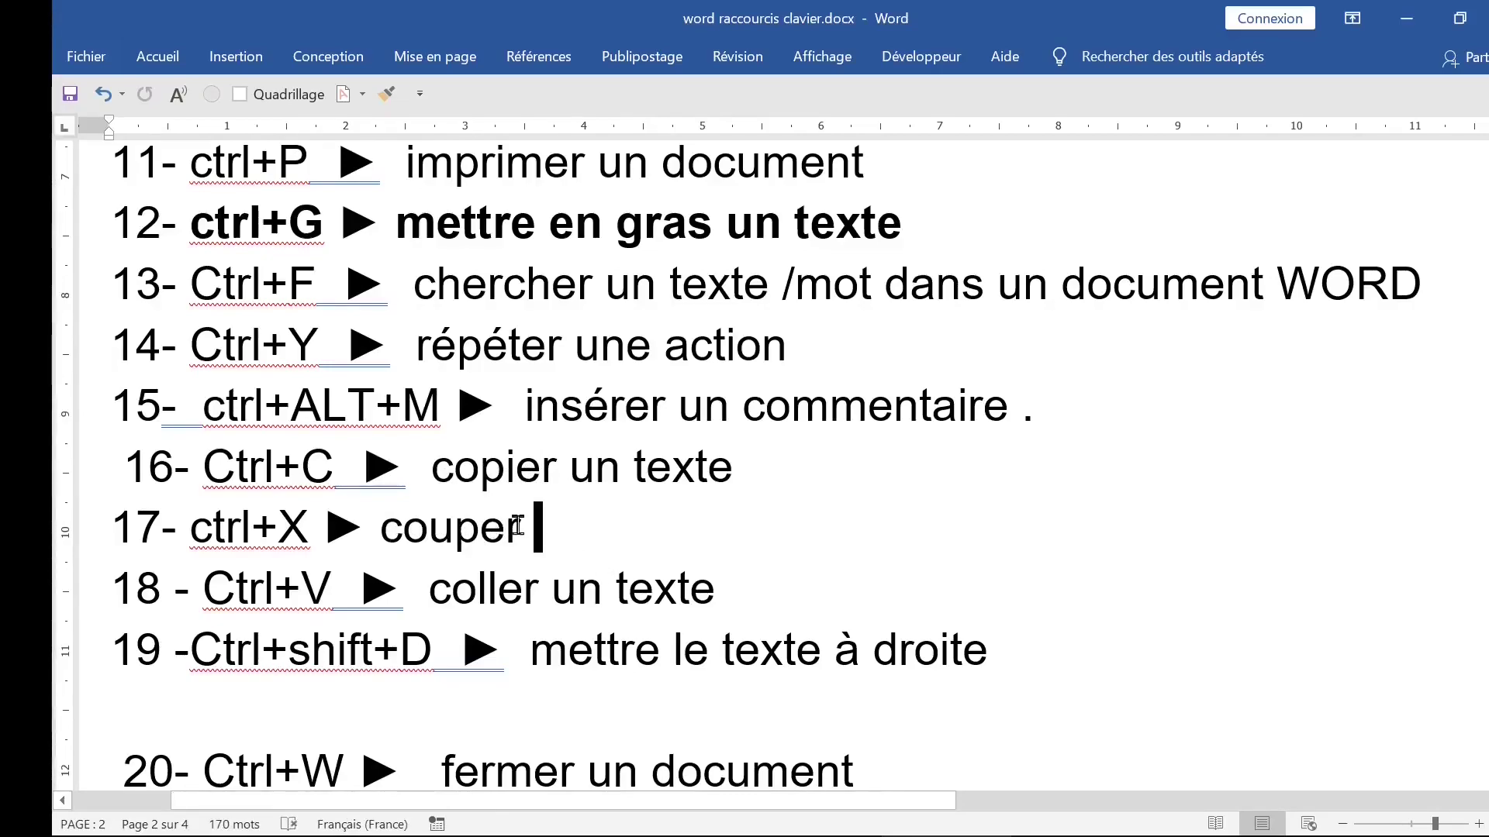
{"action": "left_click", "coordinate": [858, 477]}
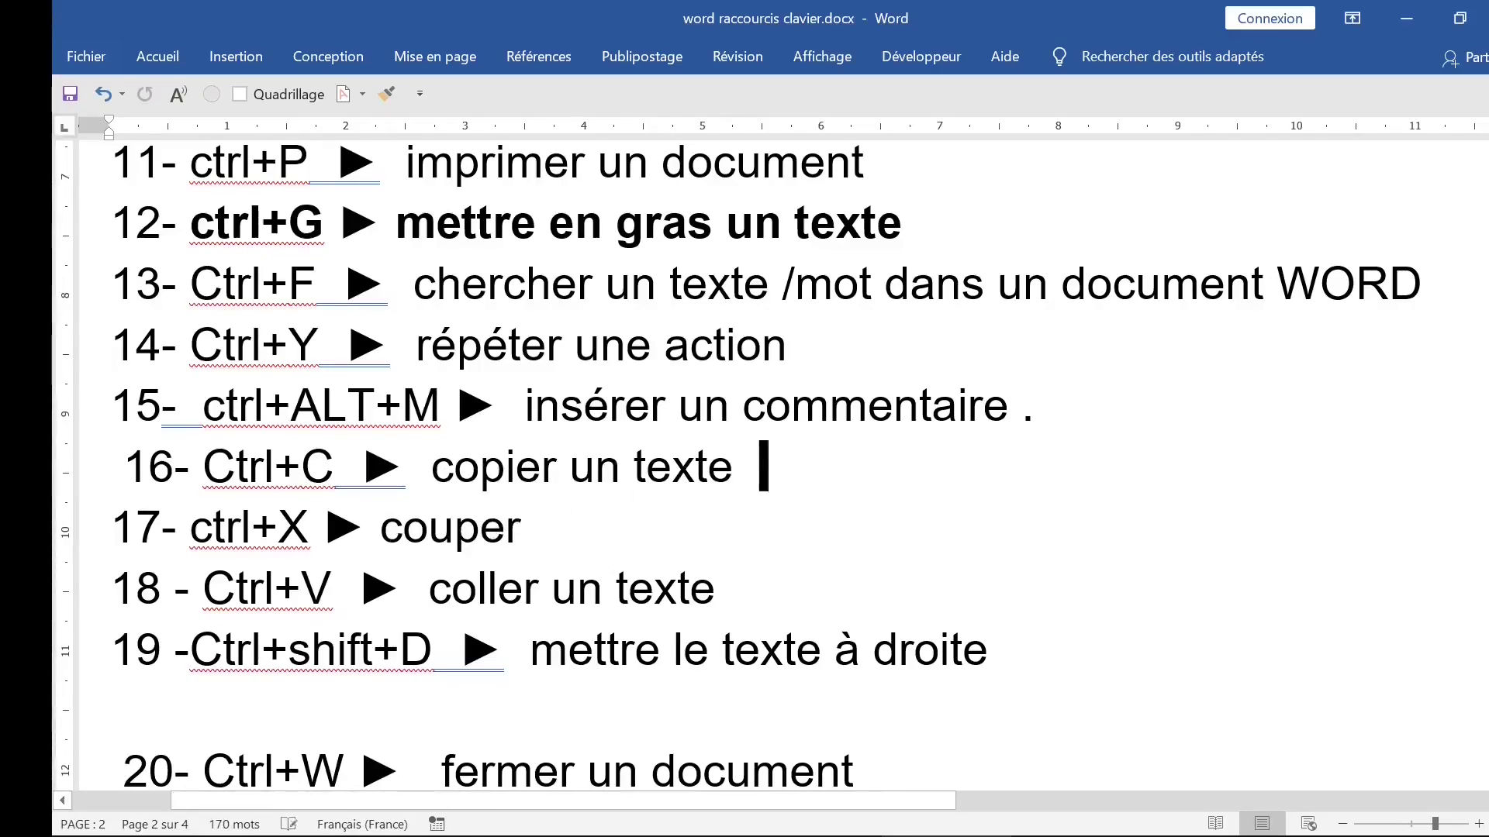
{"action": "left_click", "coordinate": [1174, 397]}
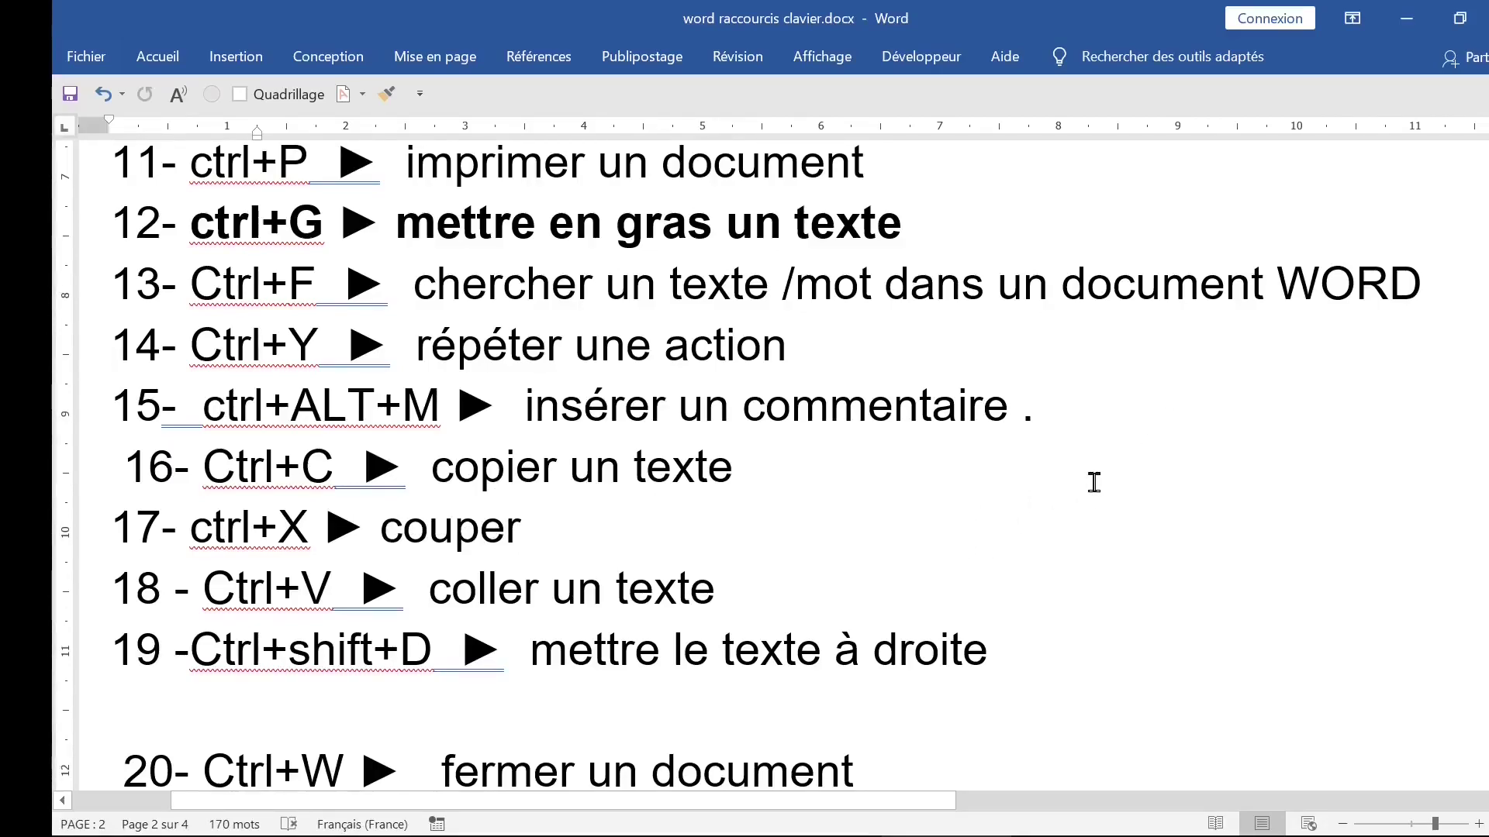
{"action": "key", "text": "ctrl+v"}
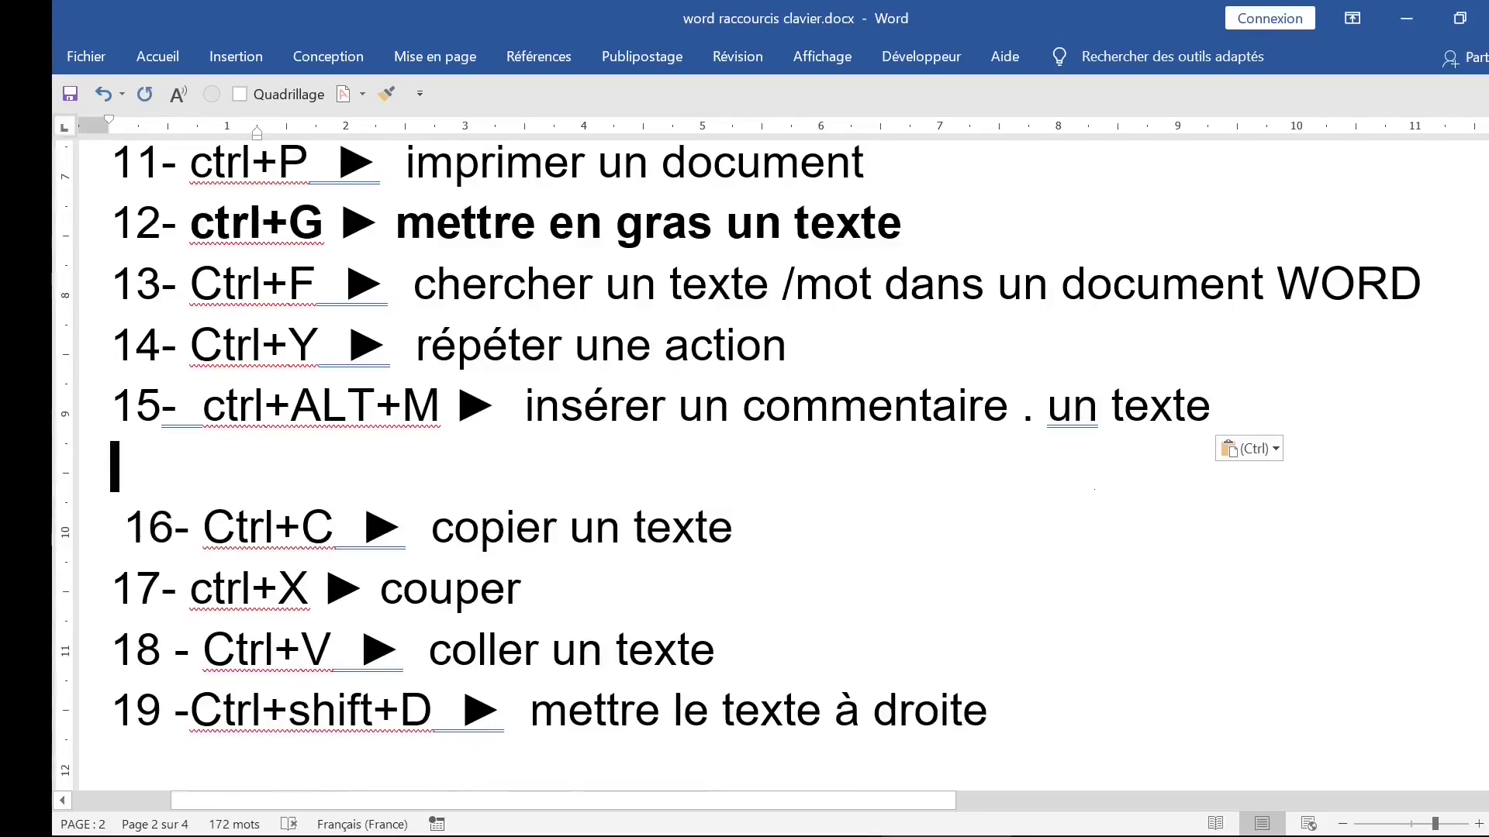
{"action": "key", "text": "ctrl+z"}
{"action": "key", "text": "ctrl+z"}
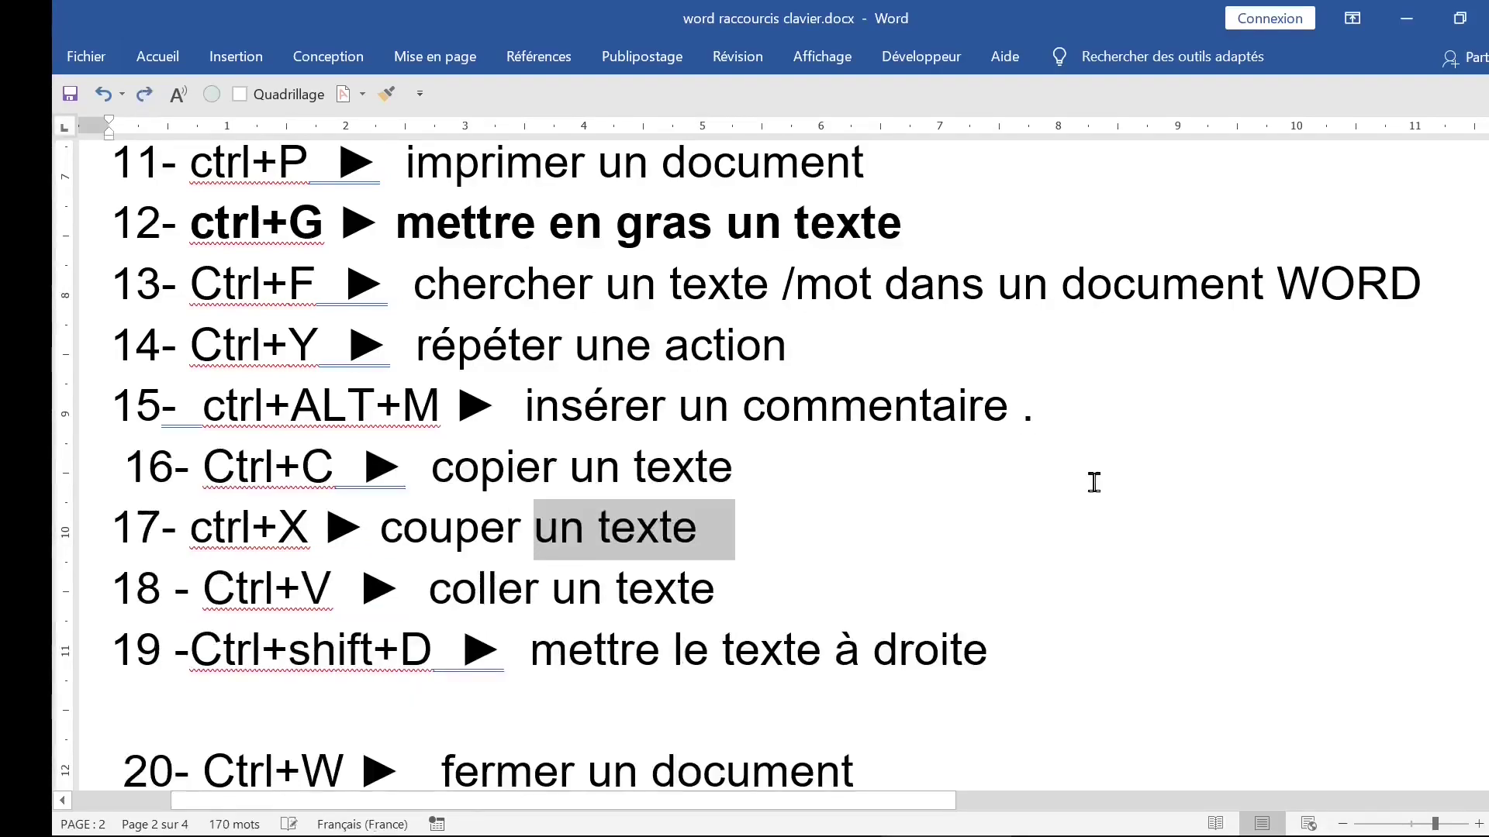
{"action": "left_click", "coordinate": [935, 603]}
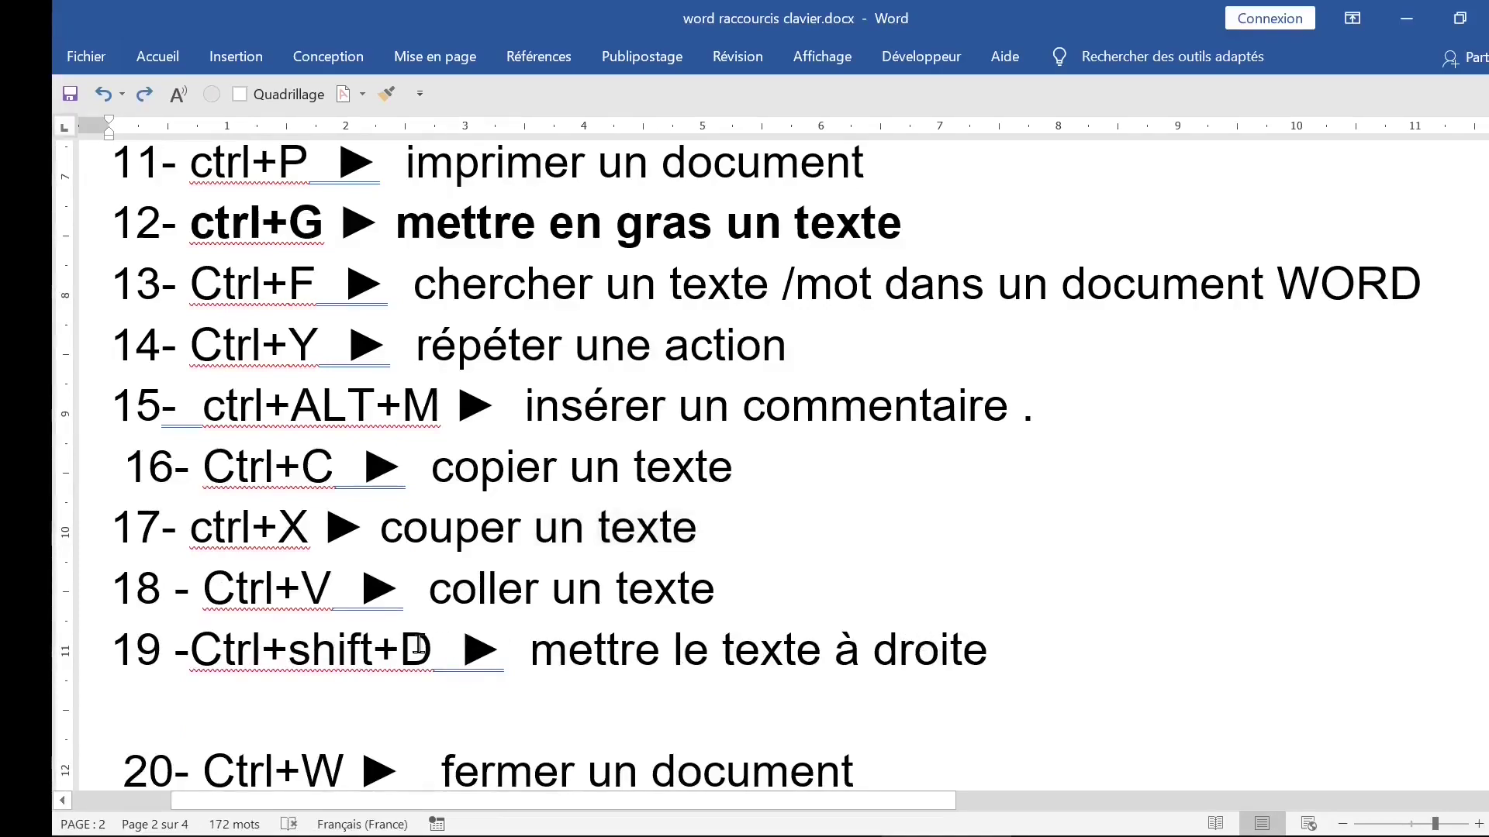
Replace 'droite' with 'gauche' in item 19 and add ' (2)' after Ctrl+shift+D
{"action": "double_click", "coordinate": [912, 640]}
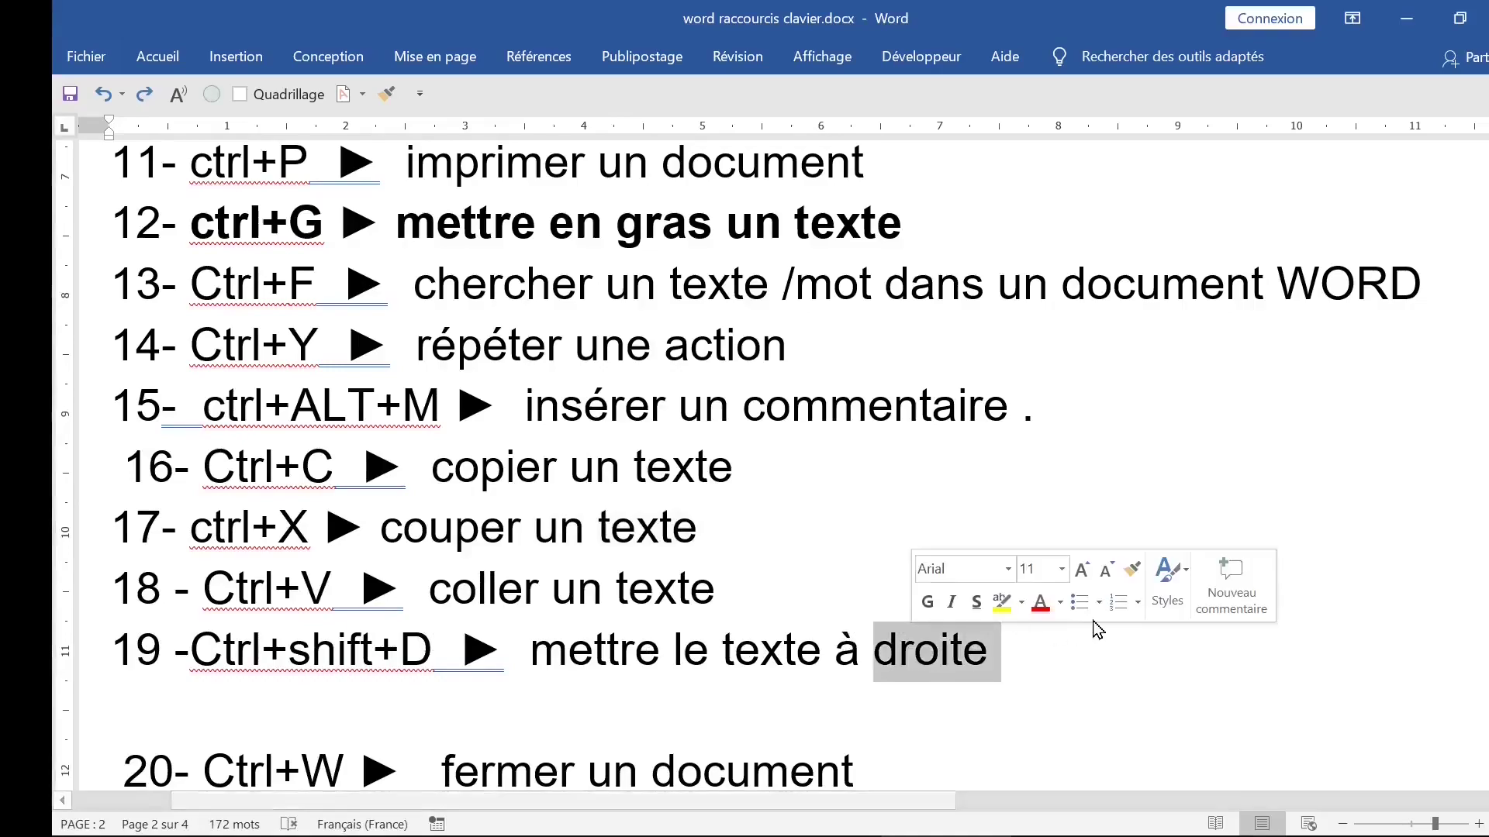
{"action": "type", "text": "gauc"}
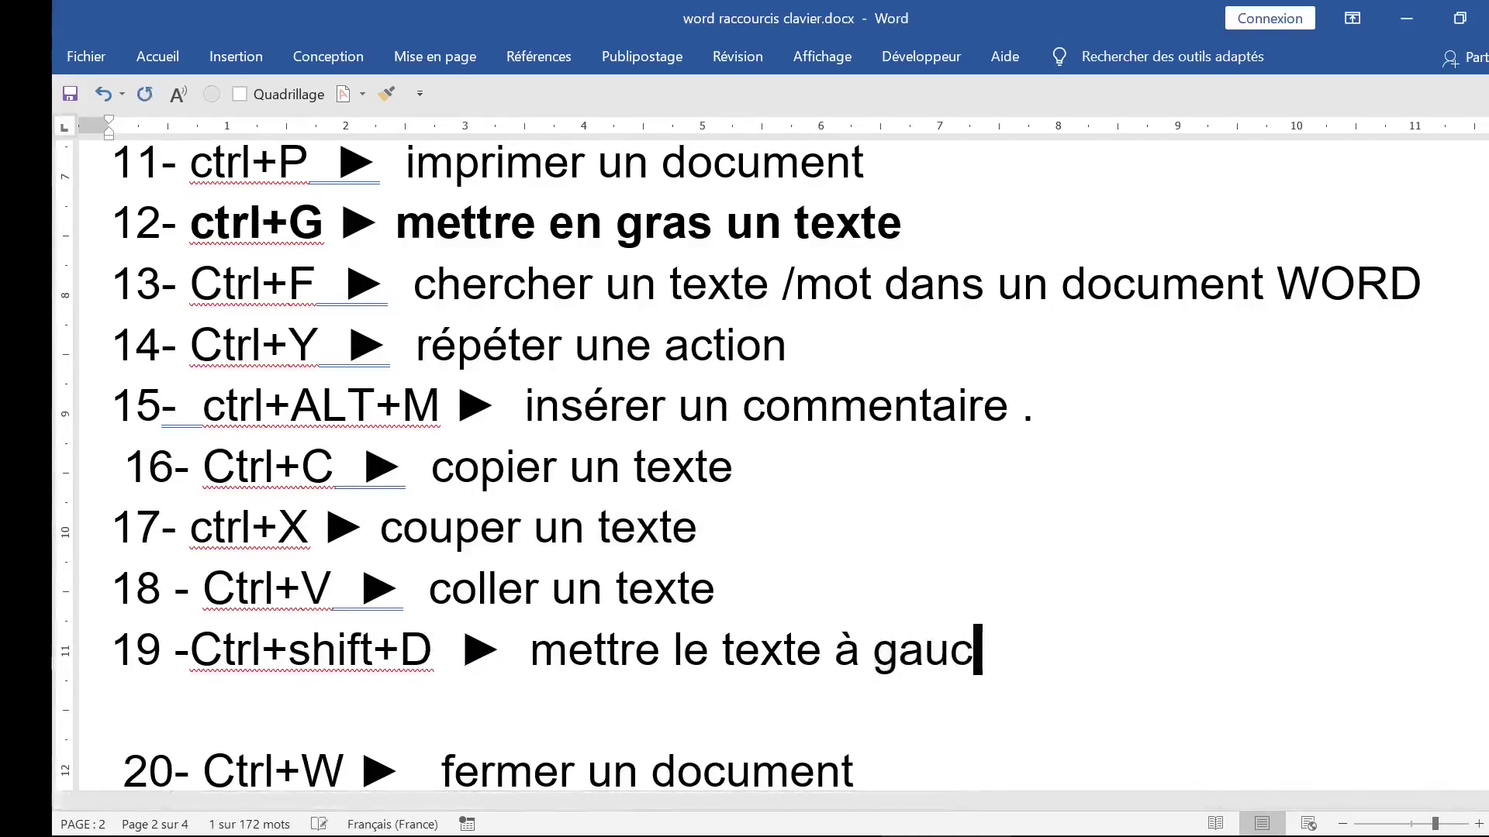
{"action": "type", "text": "he"}
{"action": "left_click", "coordinate": [435, 650]}
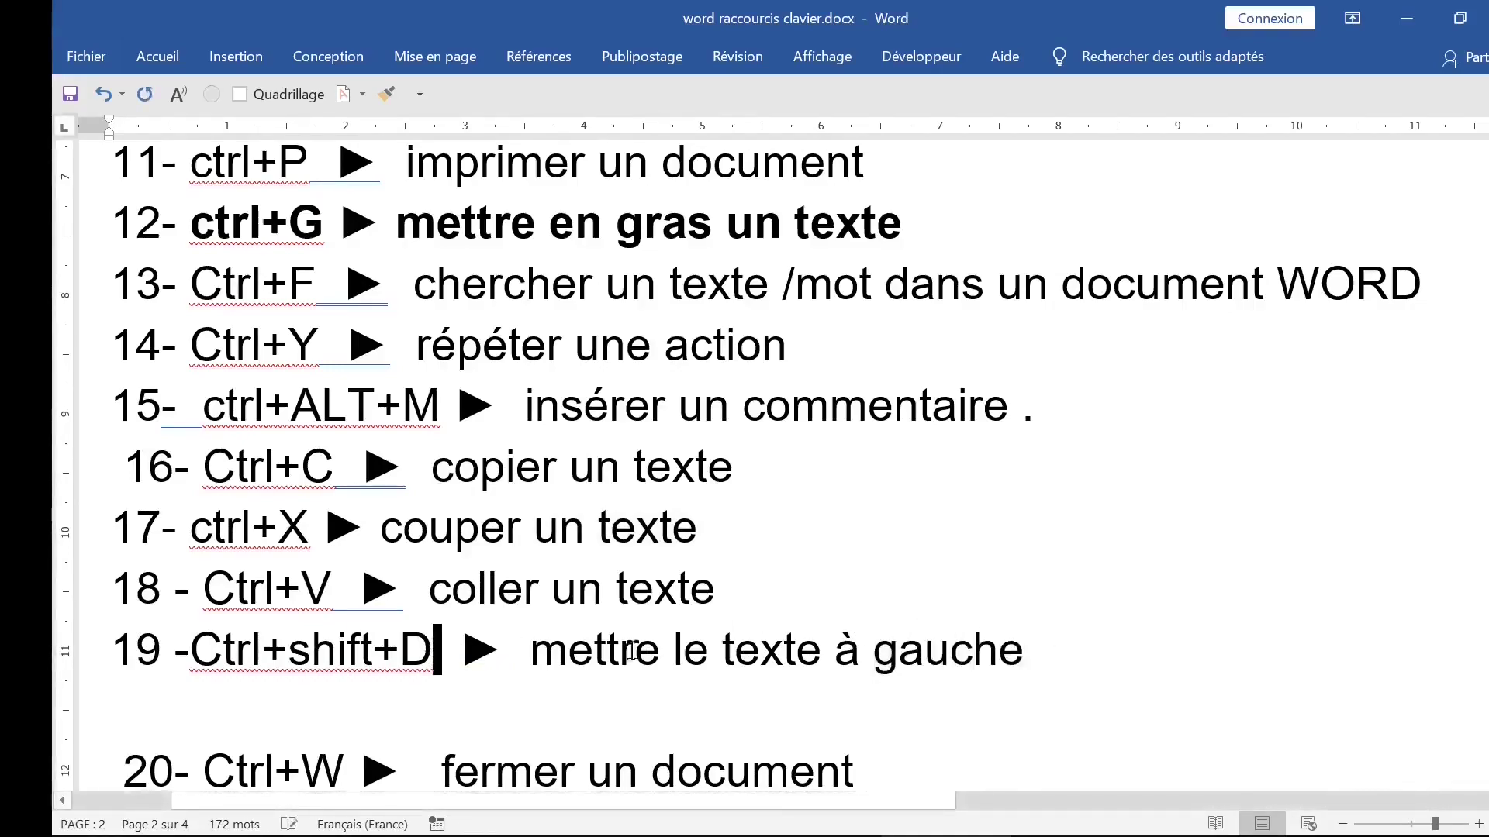
{"action": "type", "text": "("}
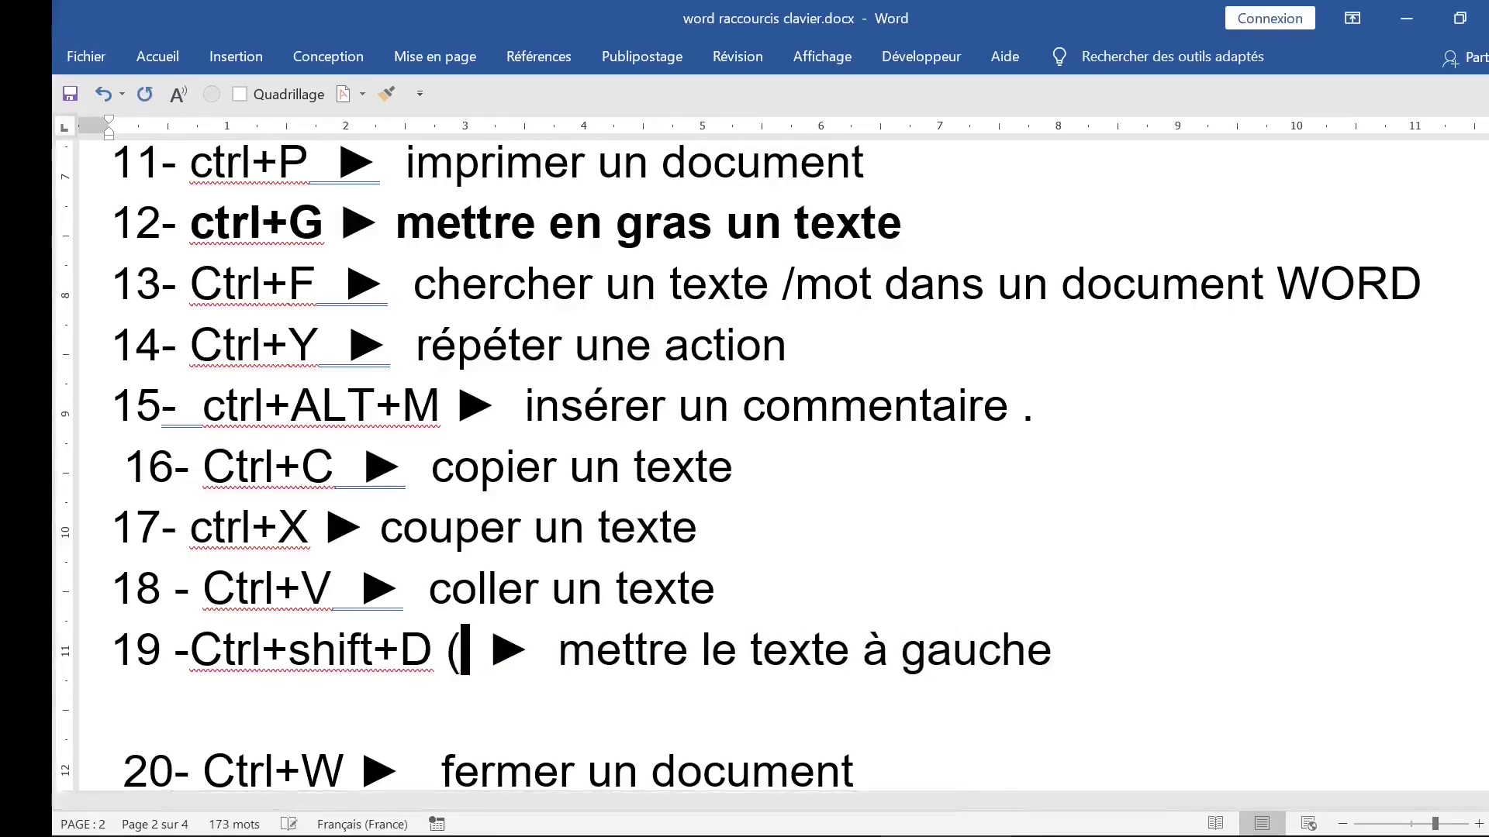
{"action": "type", "text": "2)"}
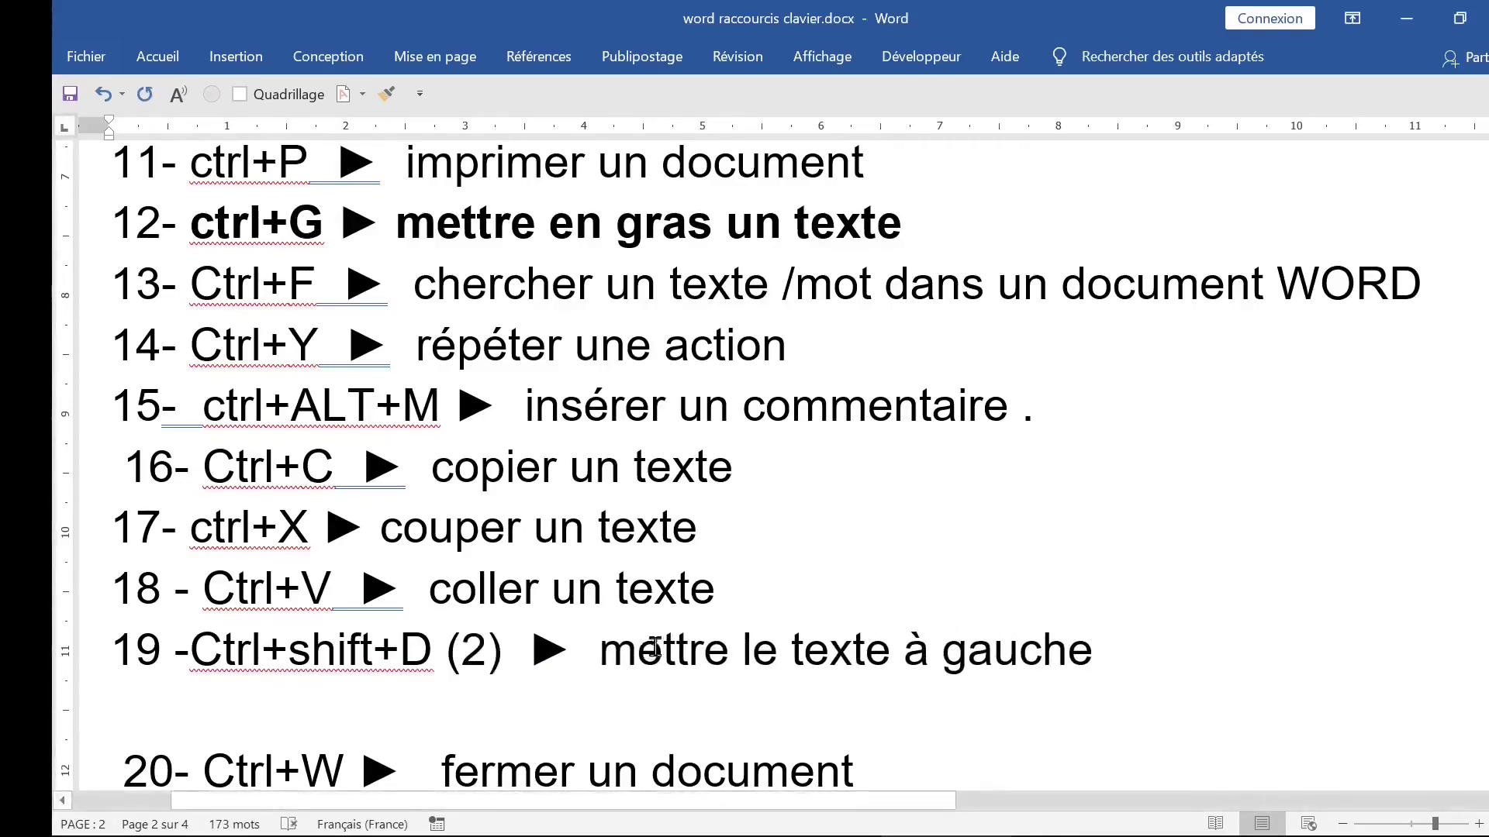
{"action": "left_click_drag", "start_coordinate": [1140, 634], "coordinate": [117, 644]}
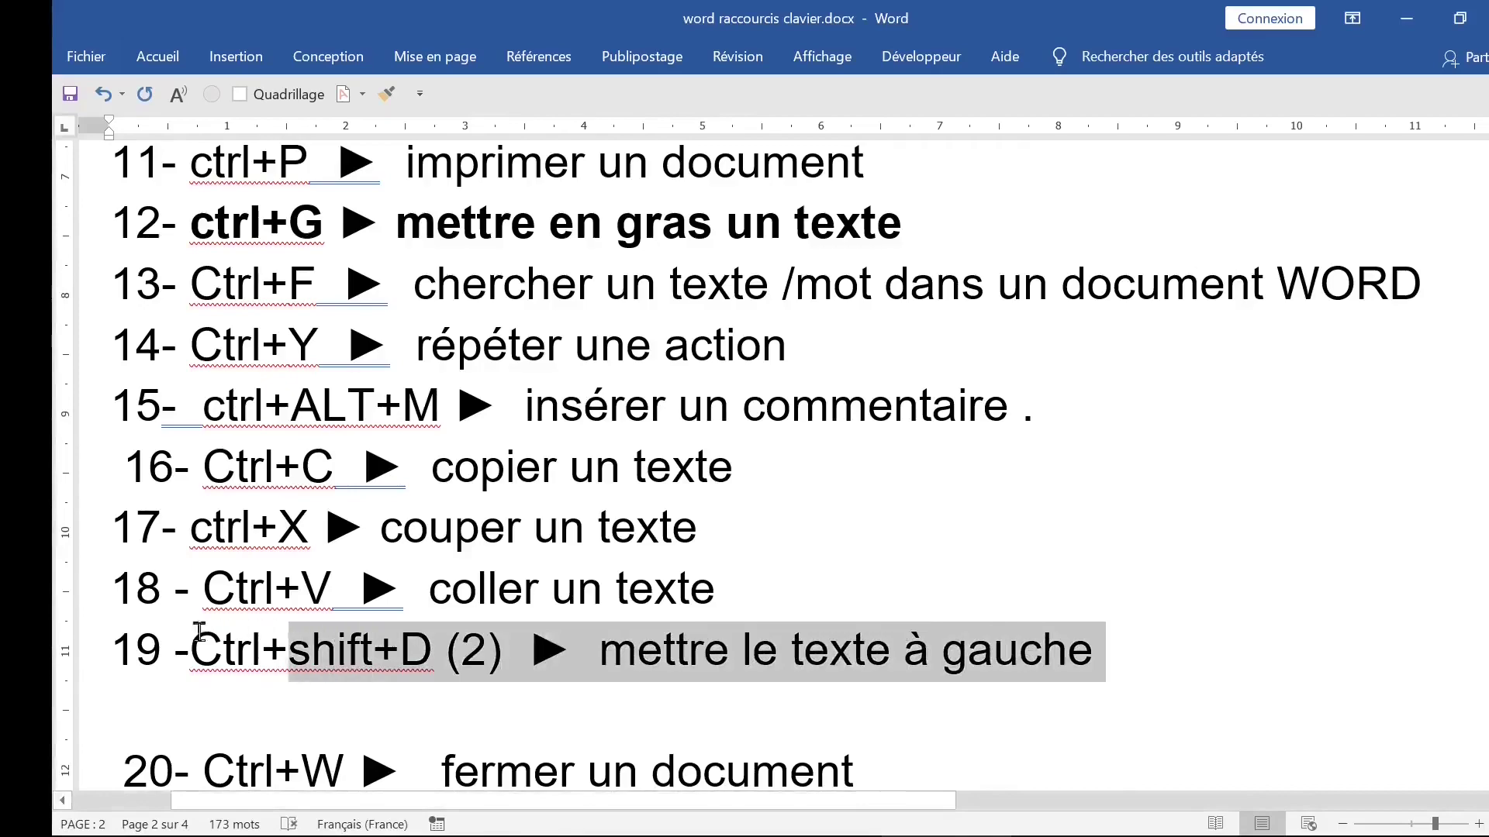
{"action": "left_click", "coordinate": [840, 771]}
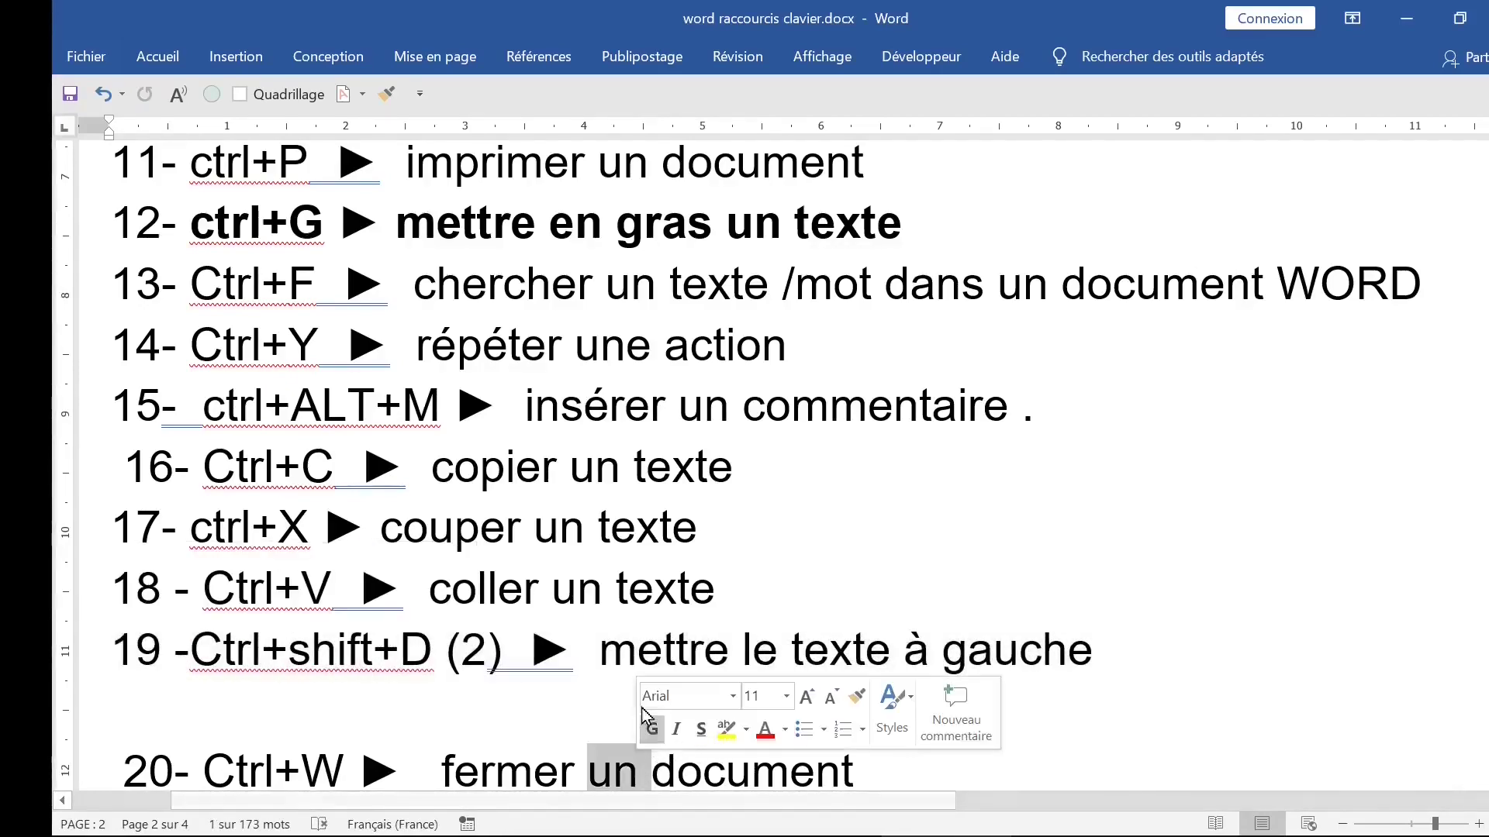
{"action": "left_click", "coordinate": [617, 654]}
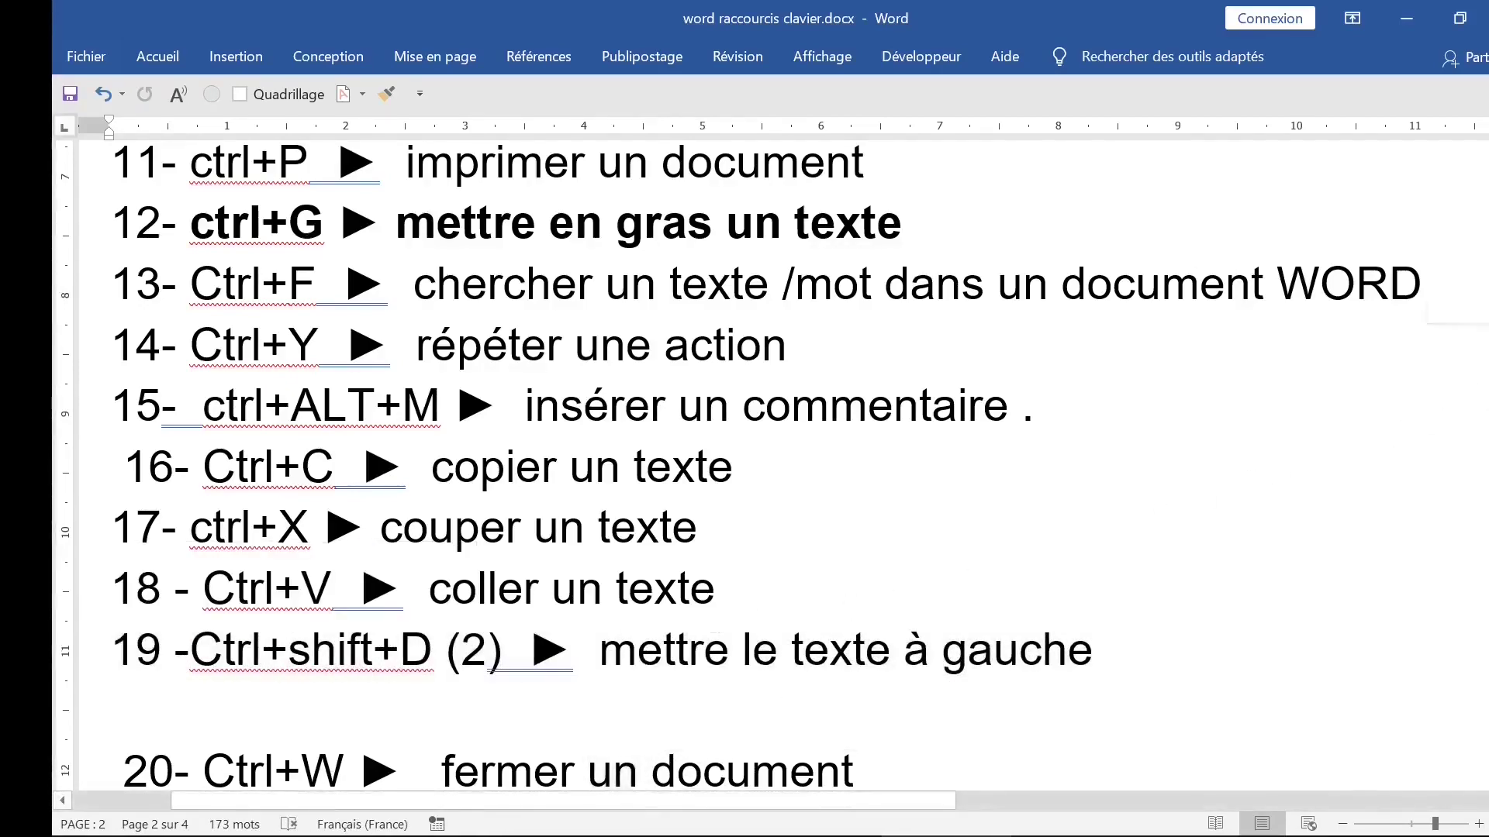
Scroll down past item 20 'Ctrl+W ► fermer un document' to show the closing quote
{"action": "scroll", "coordinate": [642, 649], "scroll_direction": "down", "scroll_amount": 1}
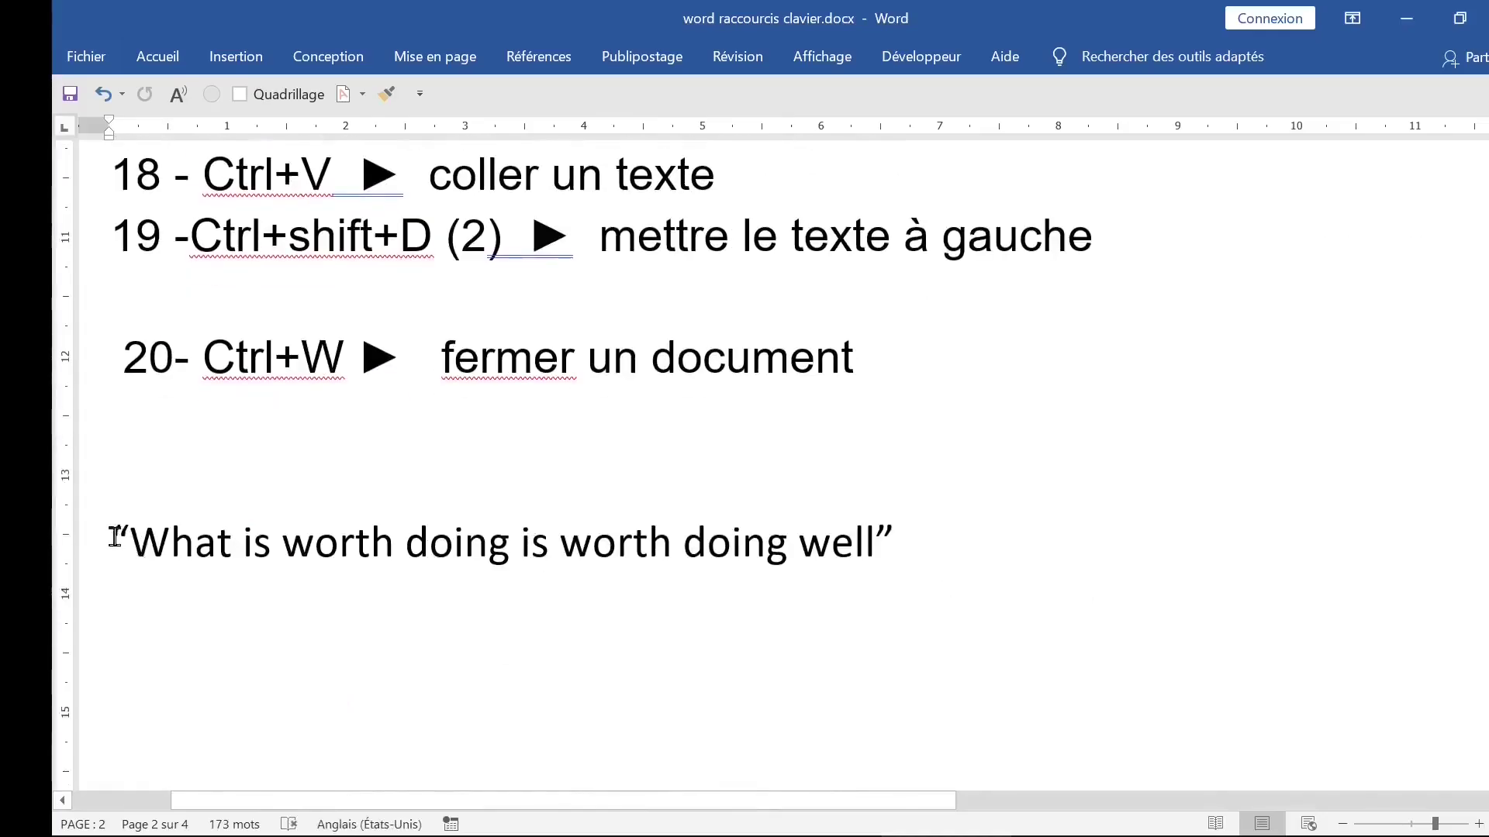
Select the whole quote paragraph and make it underlined, italic and bold
{"action": "left_click_drag", "start_coordinate": [114, 536], "coordinate": [885, 532]}
{"action": "left_click", "coordinate": [885, 532]}
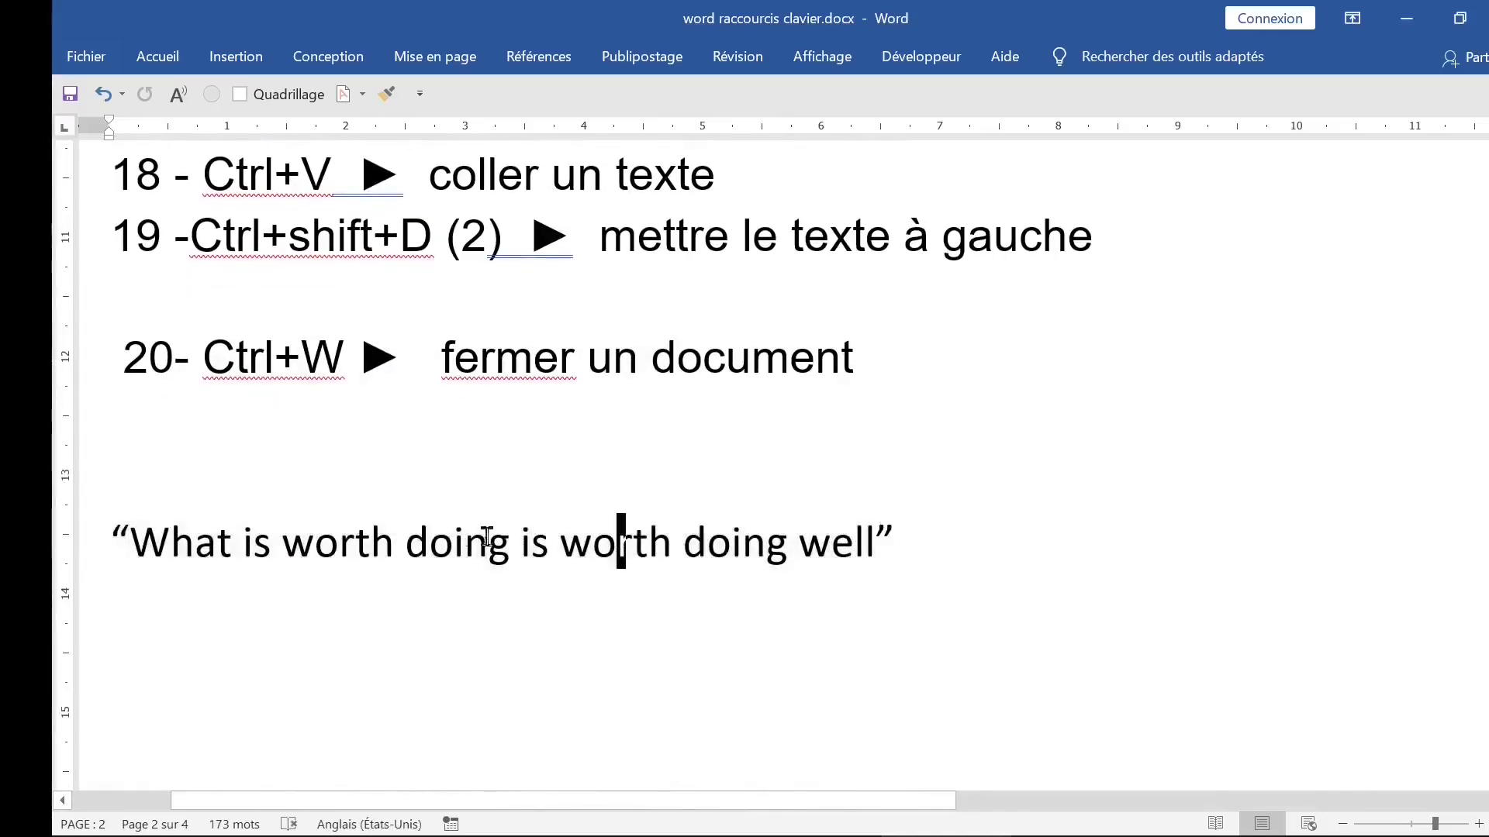
{"action": "triple_click", "coordinate": [432, 541]}
{"action": "left_click", "coordinate": [399, 542]}
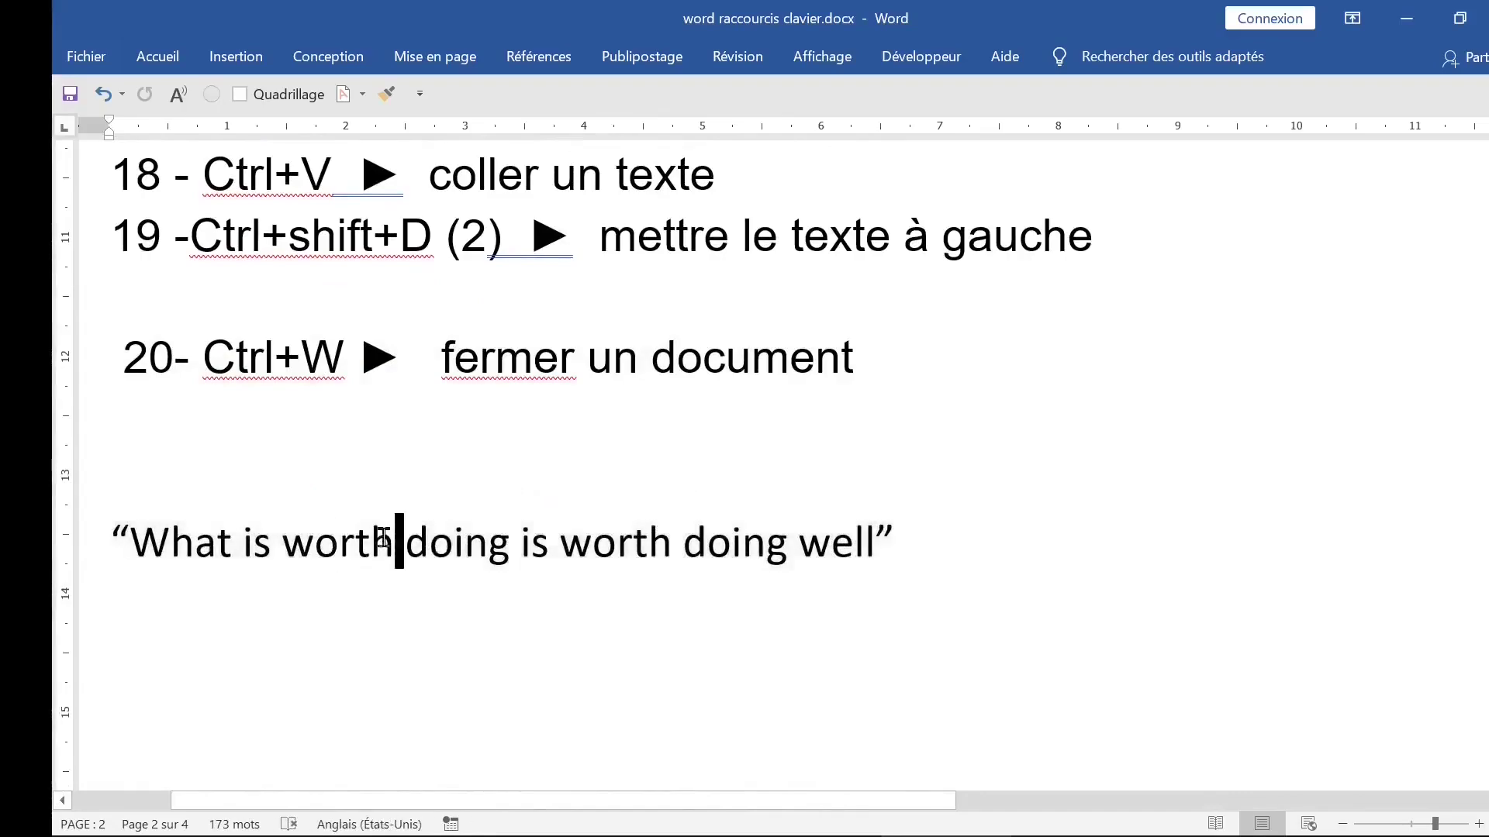
{"action": "triple_click", "coordinate": [432, 541]}
{"action": "key", "text": "ctrl+c"}
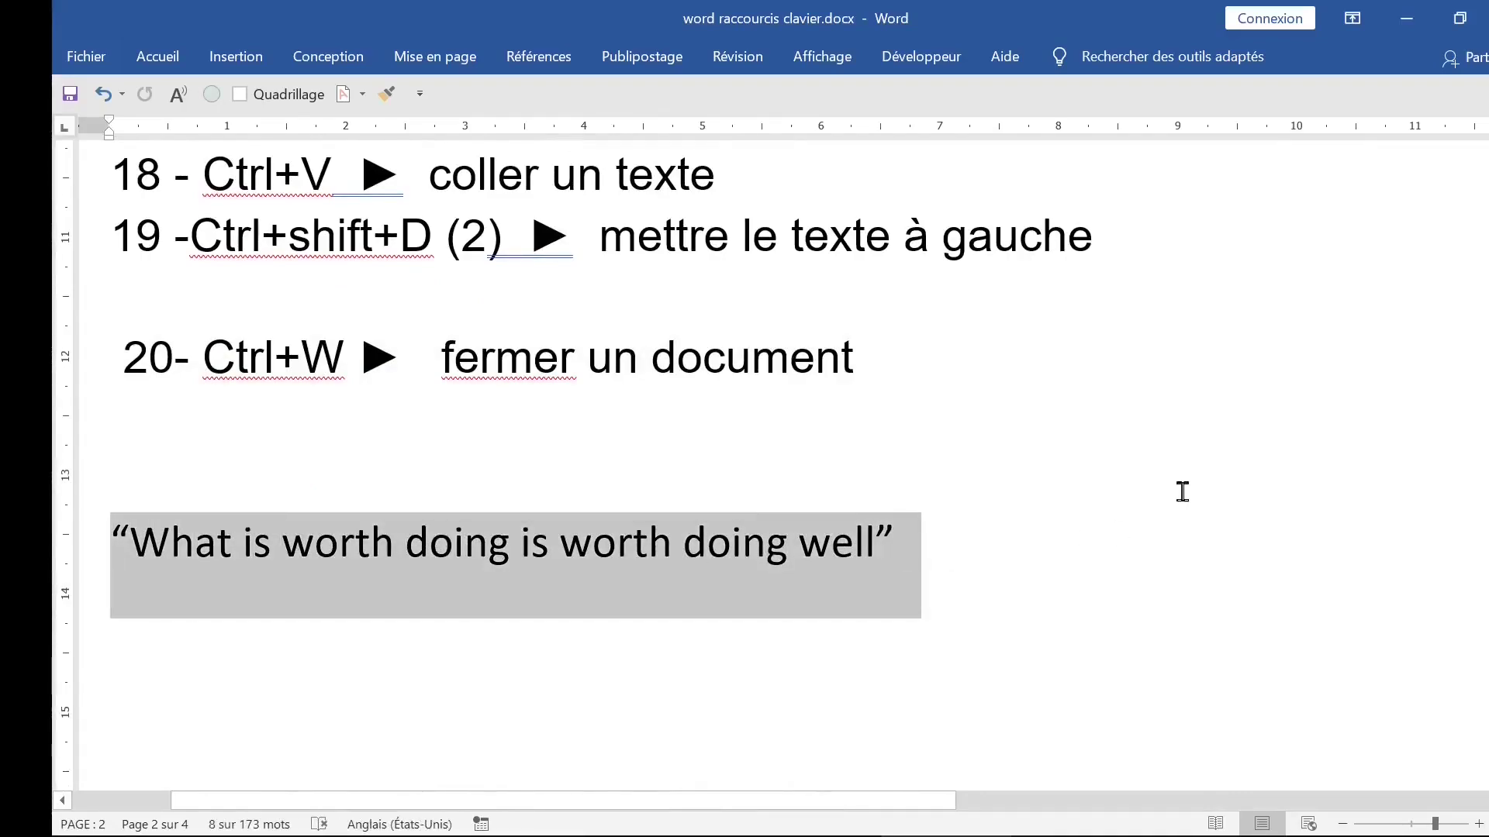
{"action": "key", "text": "ctrl+u"}
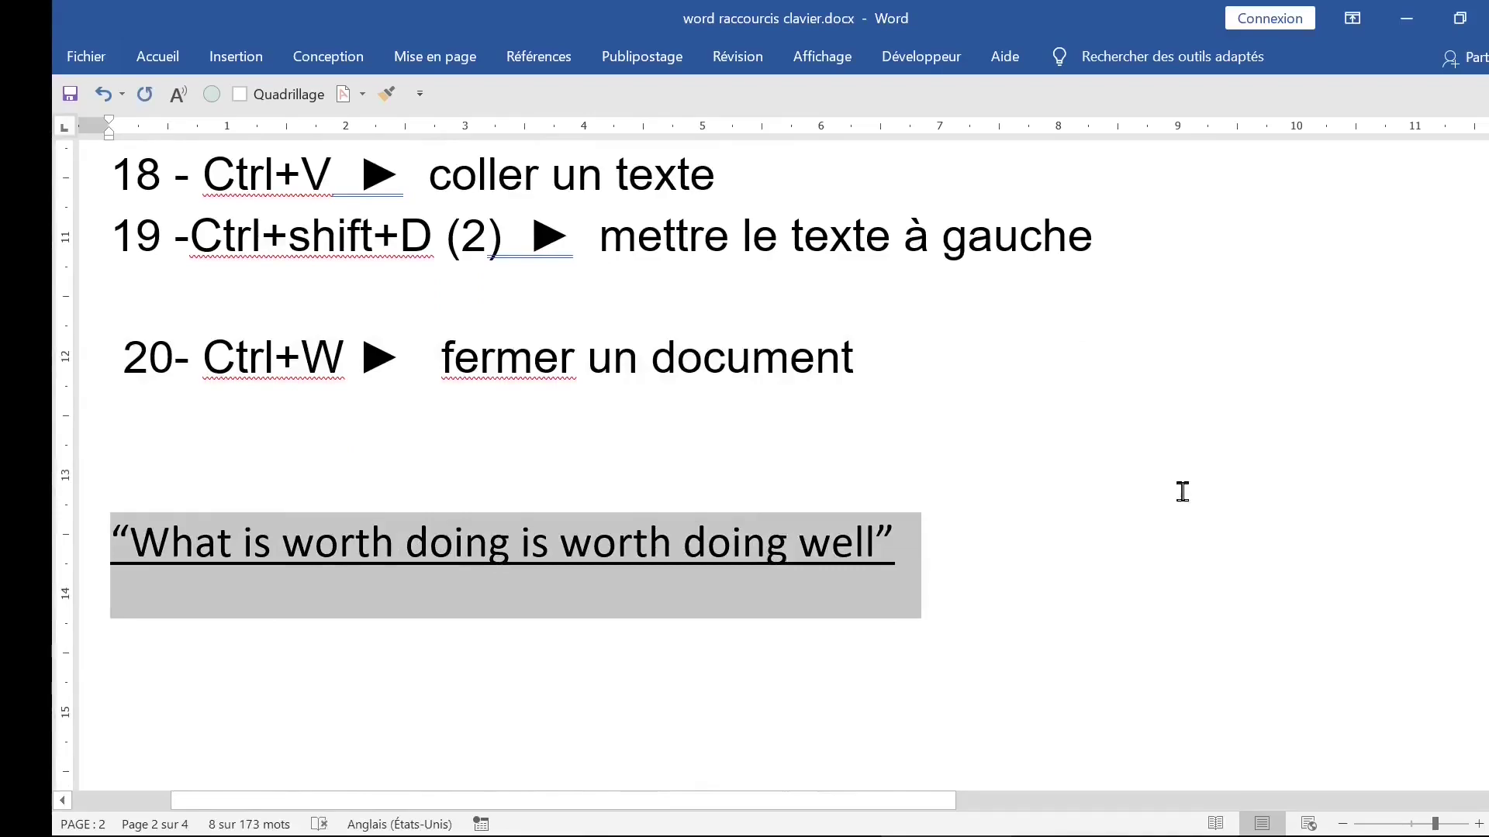
{"action": "key", "text": "ctrl+i"}
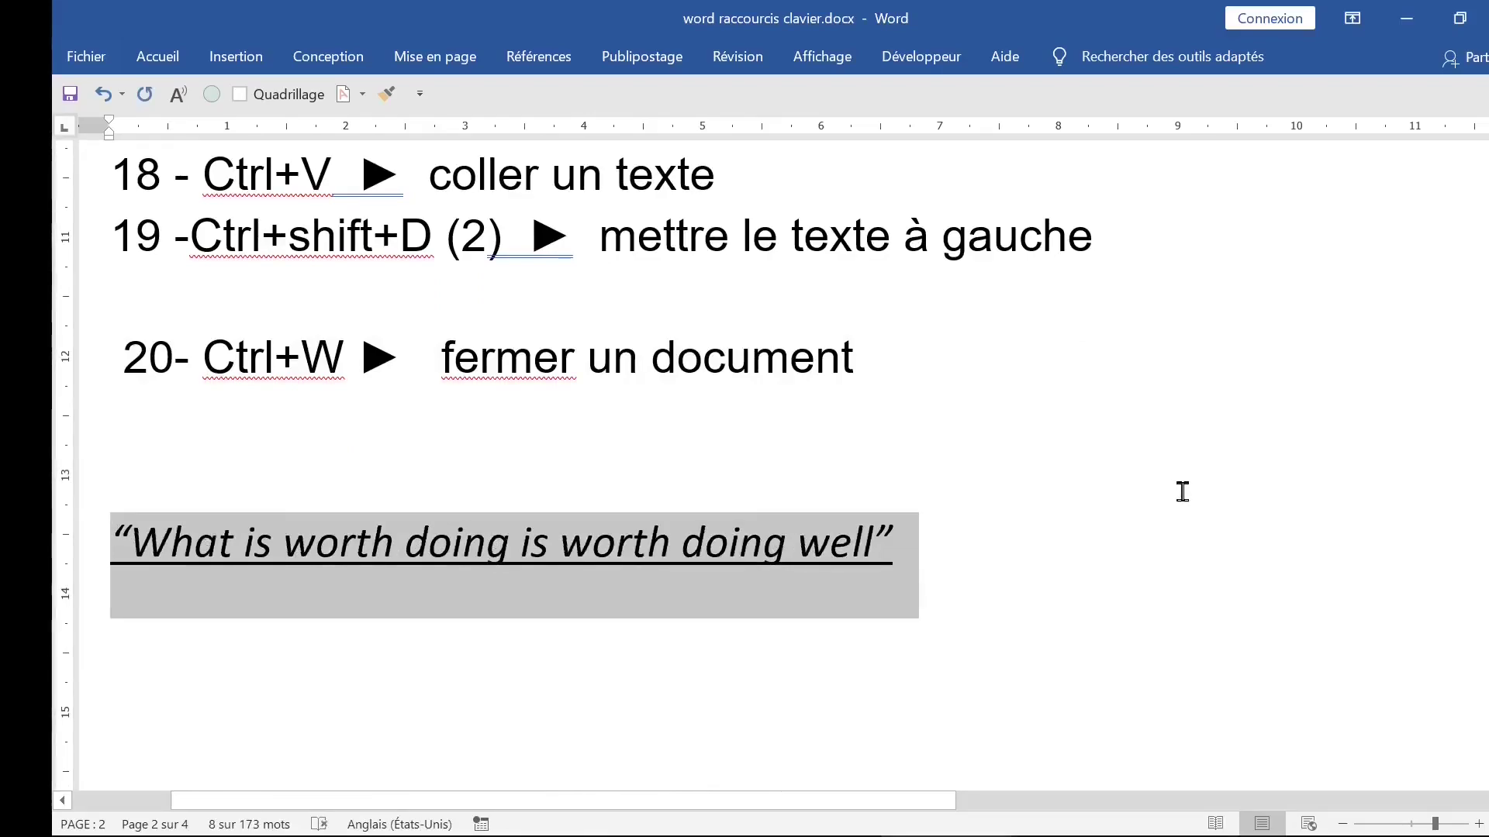
{"action": "key", "text": "ctrl+b"}
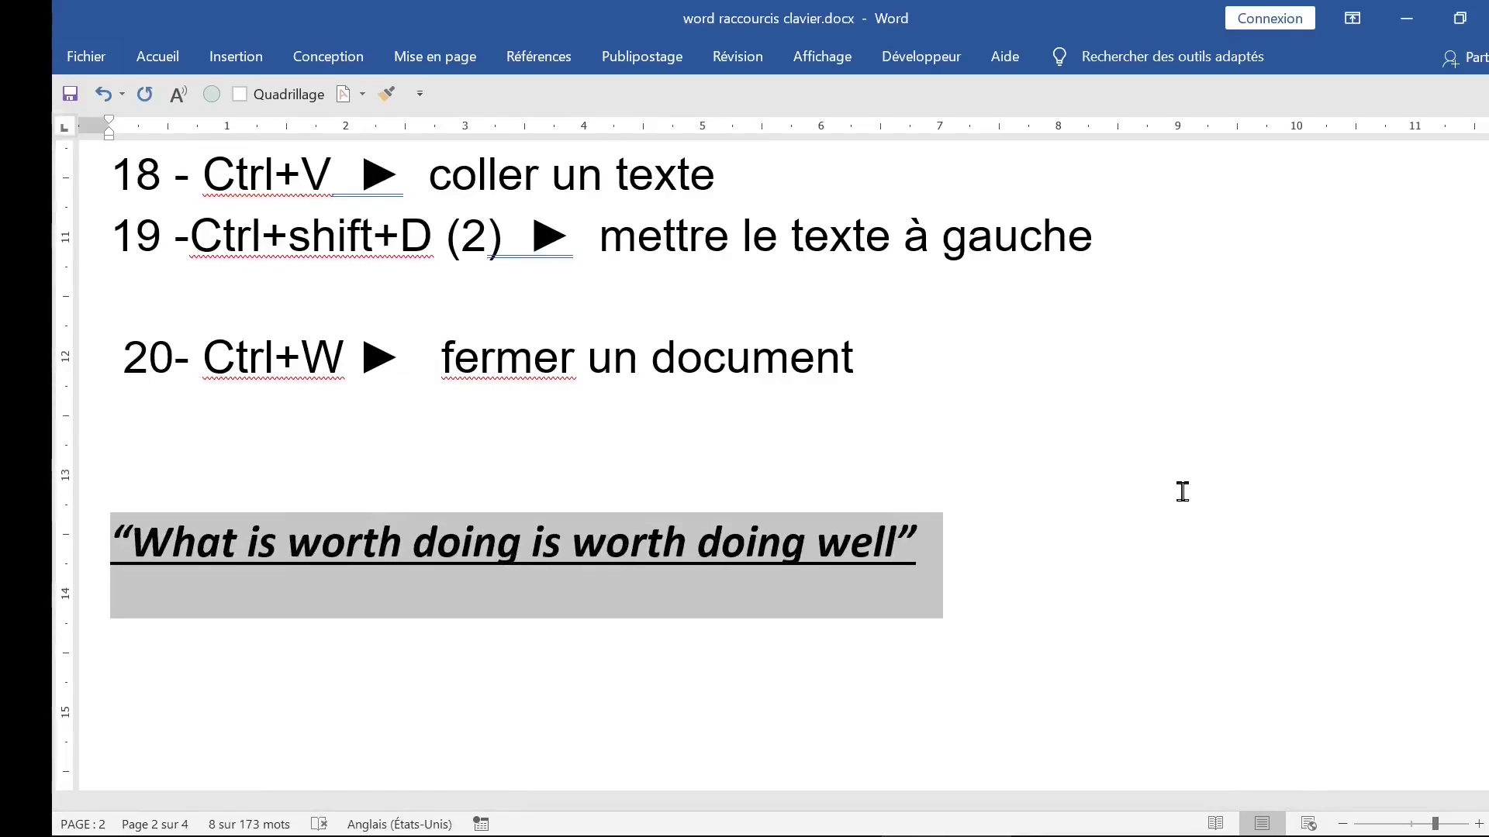
Re-paste the quote, remove bold and italic from 'is worth doing well', then scroll to the page-3 banner
{"action": "key", "text": "Delete"}
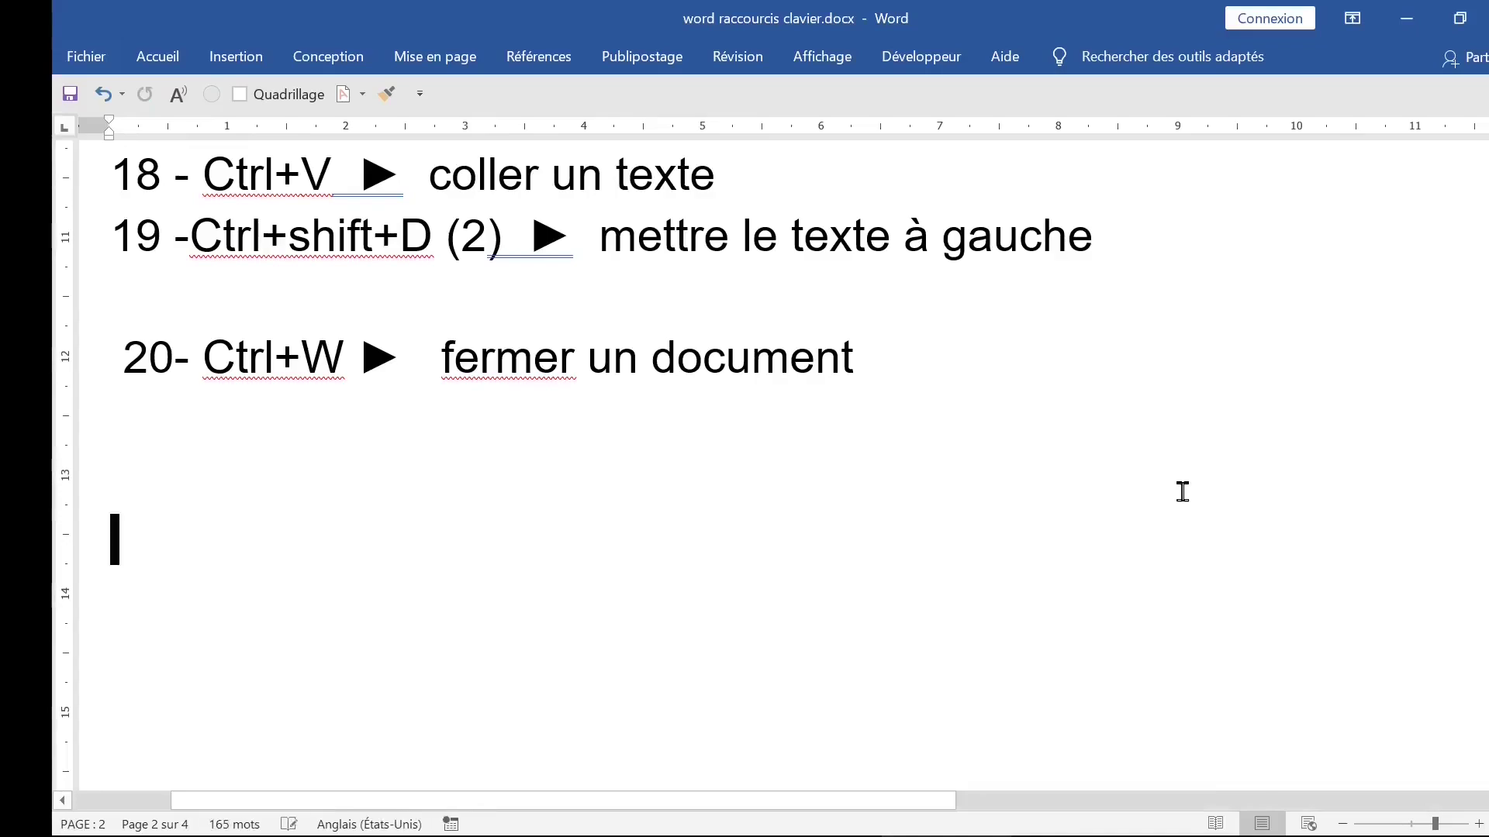
{"action": "key", "text": "ctrl+v"}
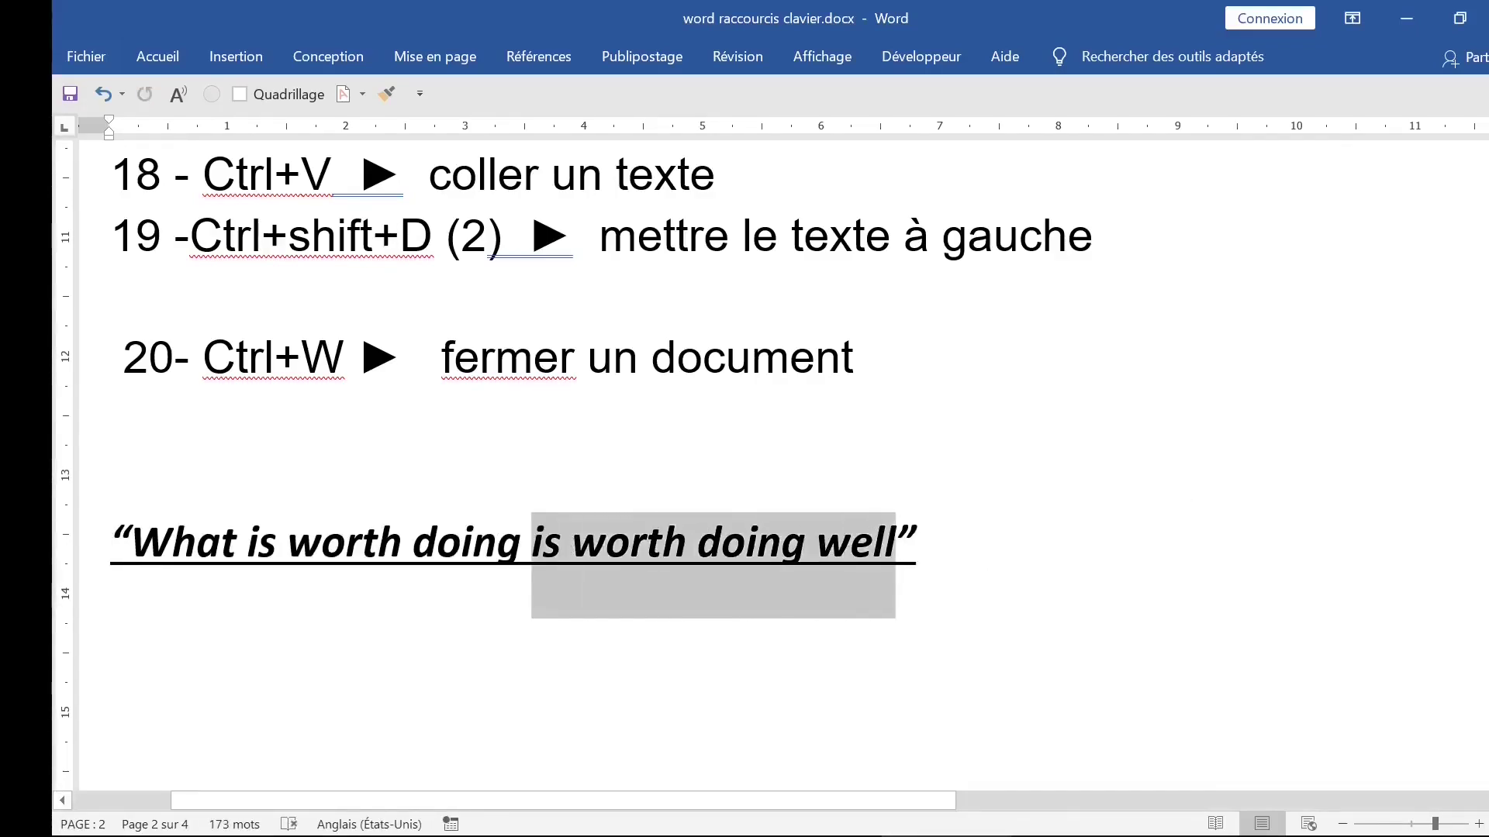
{"action": "left_click_drag", "start_coordinate": [532, 543], "coordinate": [895, 546]}
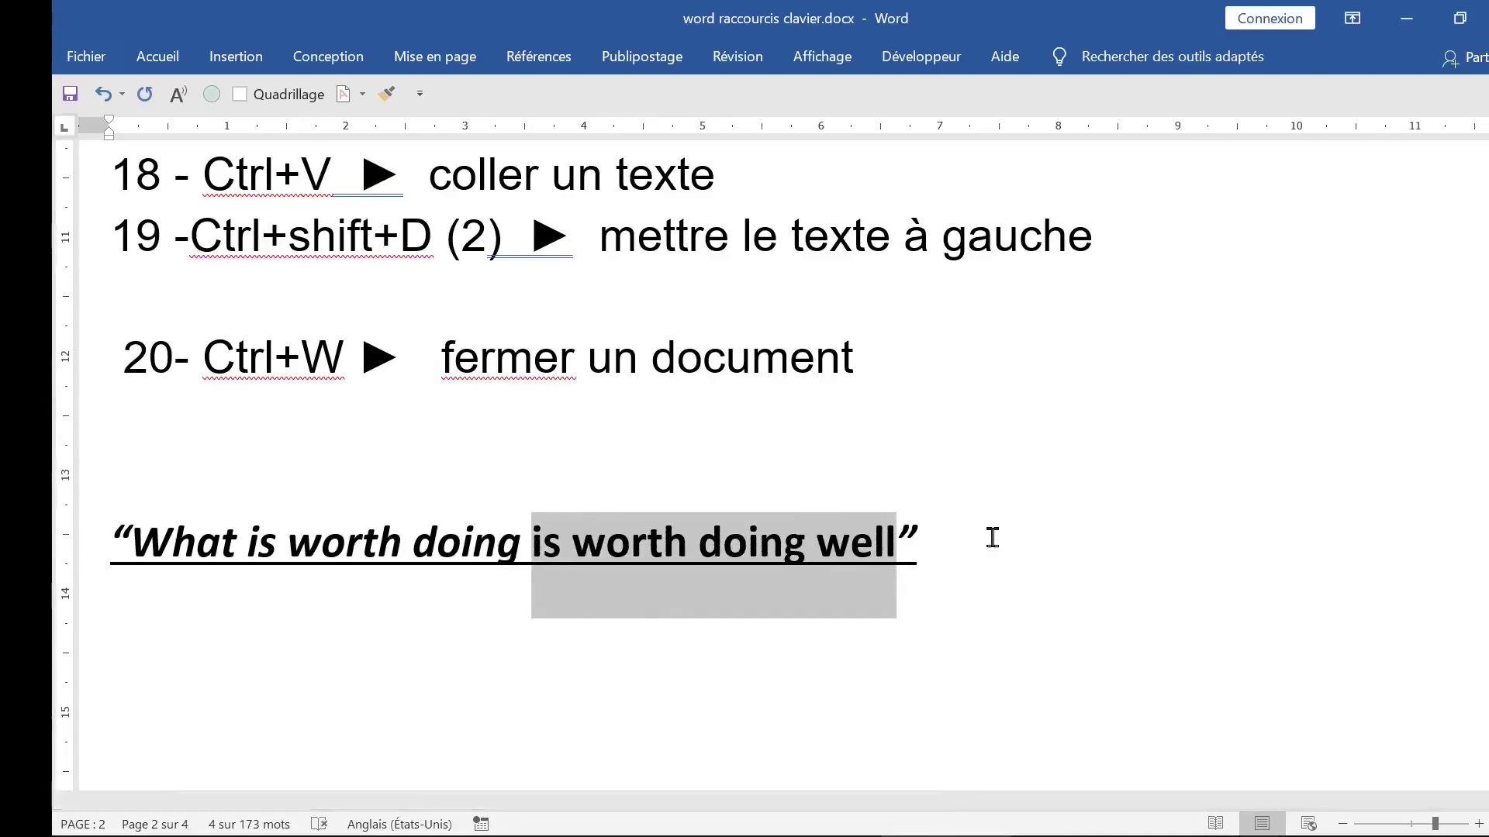
{"action": "key", "text": "ctrl+g"}
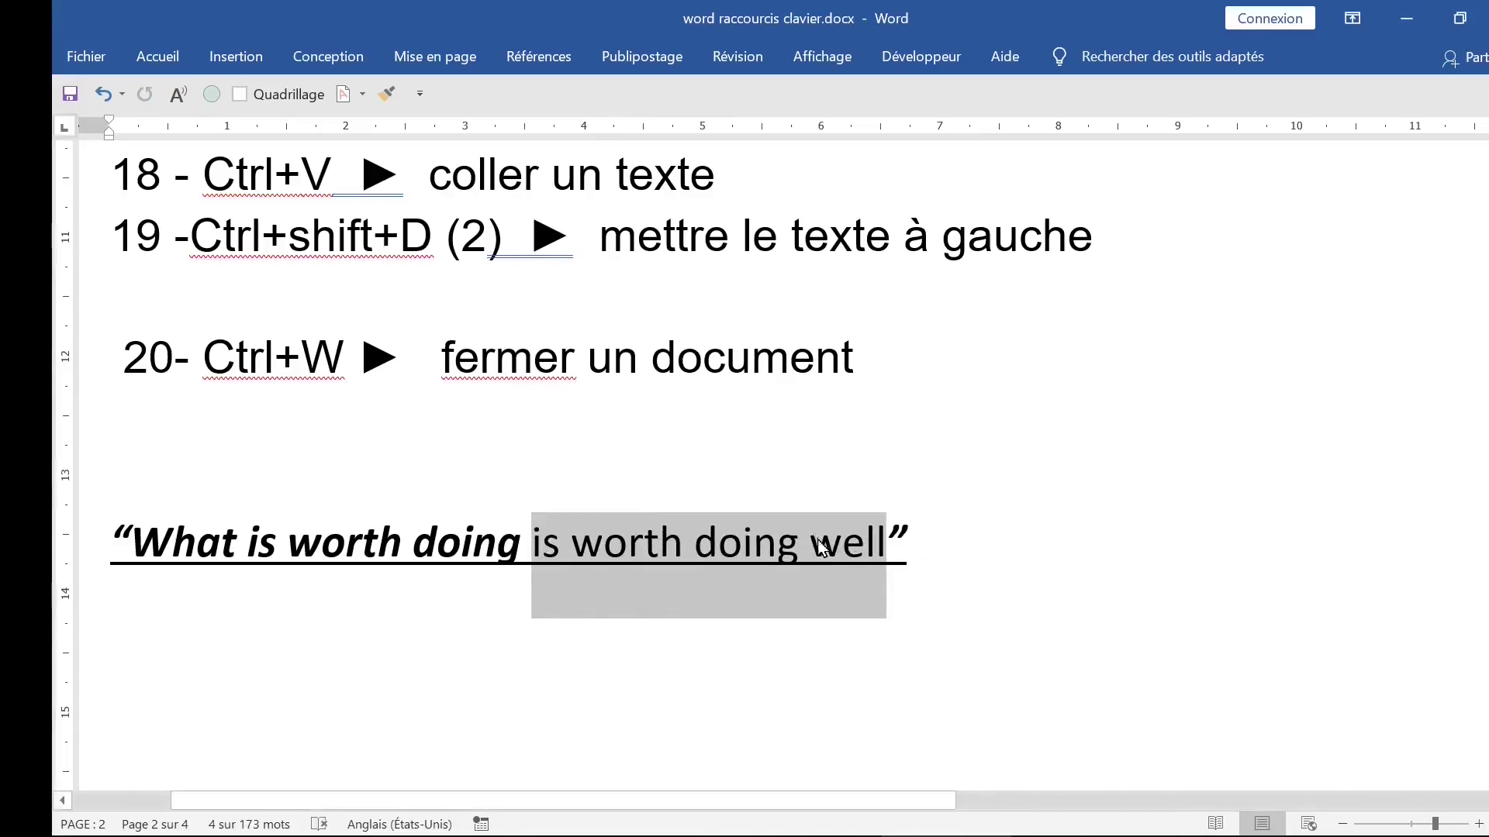
{"action": "key", "text": "ctrl+i"}
{"action": "key", "text": "ctrl+i"}
{"action": "left_click", "coordinate": [612, 546]}
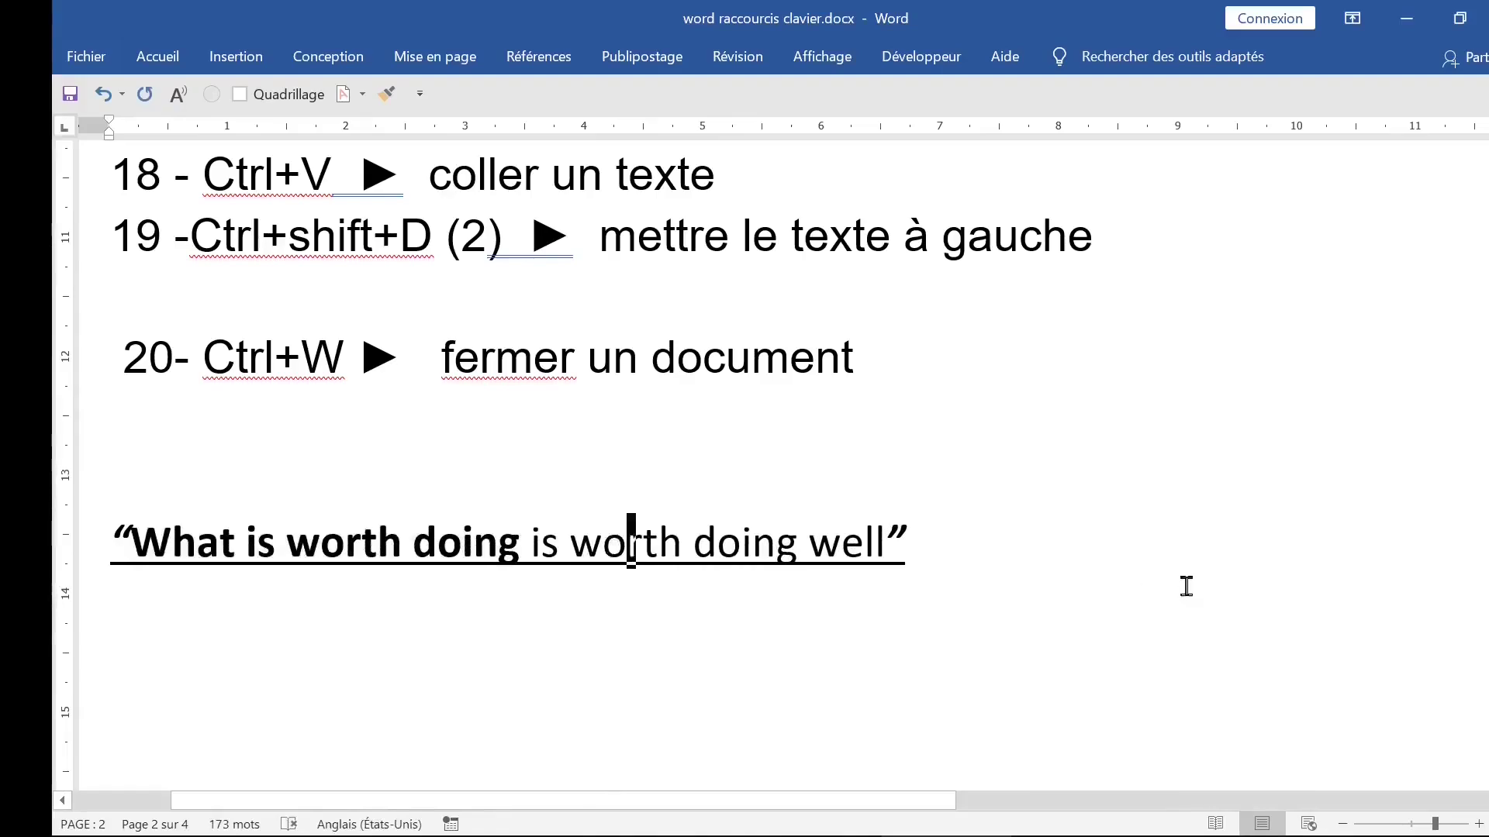
{"action": "scroll", "coordinate": [1192, 592], "scroll_direction": "down", "scroll_amount": 5}
{"action": "scroll", "coordinate": [775, 607], "scroll_direction": "down", "scroll_amount": 5}
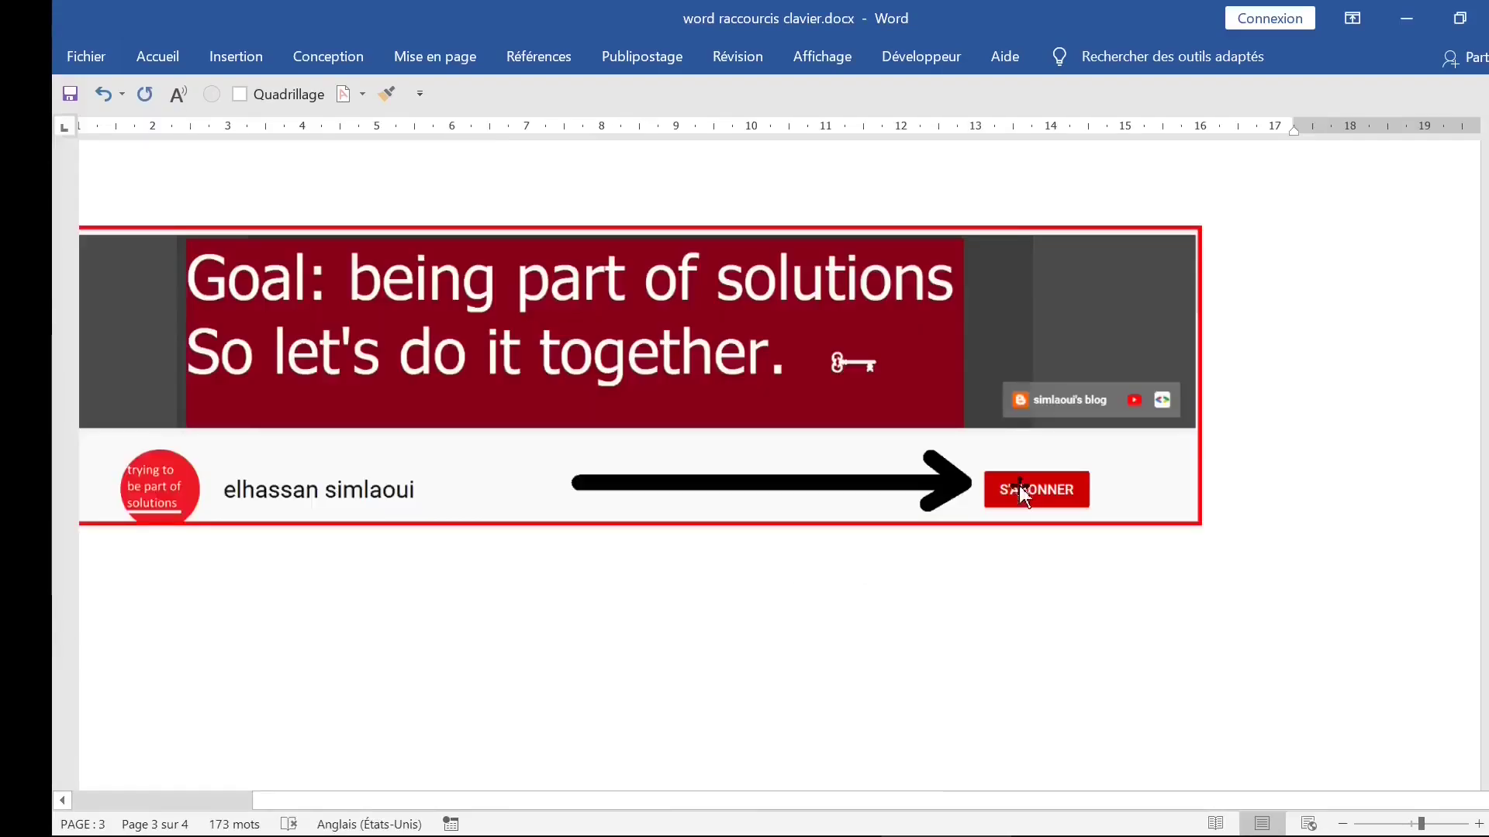